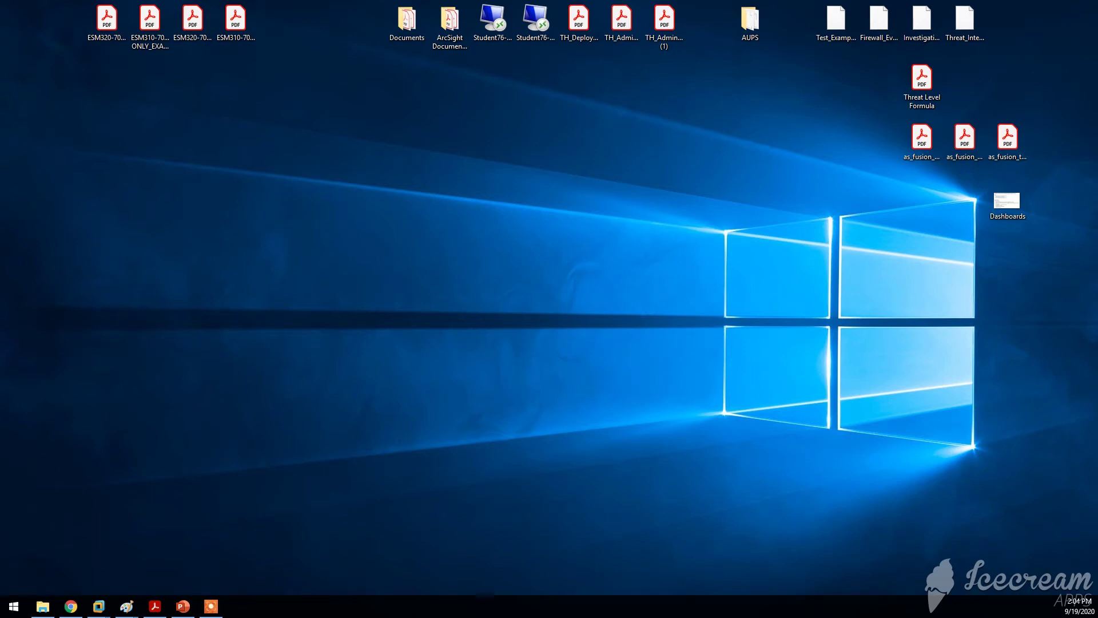
# Display the 09_AdminAnalyst_RulesLists slide diagramming Windows login and badge-reader events flowing into ArcSight ESM
pyautogui.hotkey('alt', 'Tab')
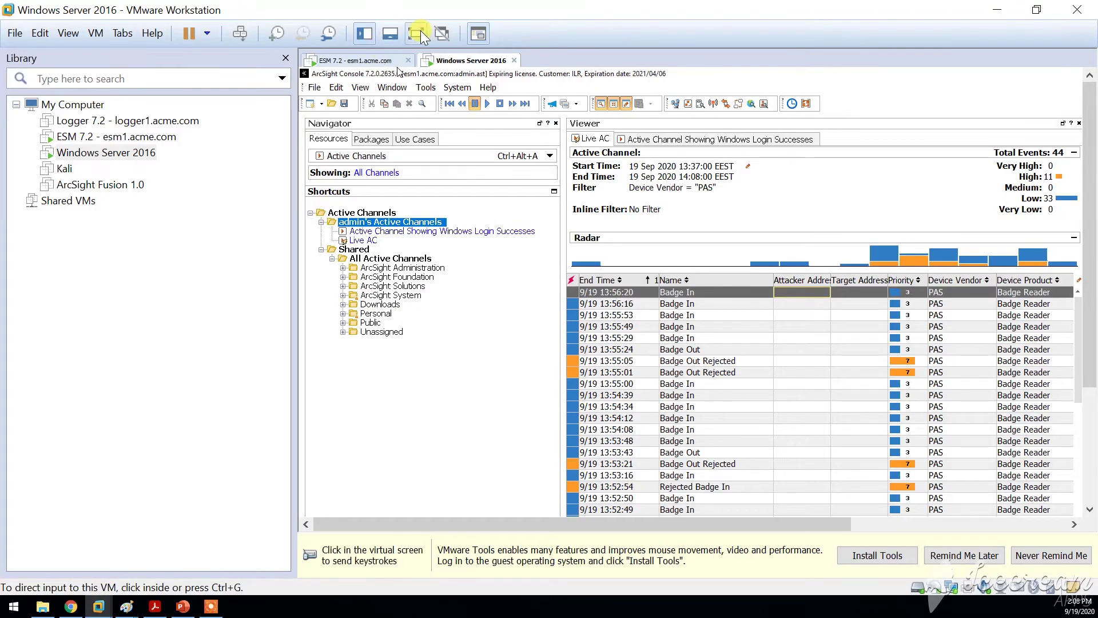
# Widen the Live AC event grid and browse the Badge In and Badge Out Rejected rows
pyautogui.click(420, 30)
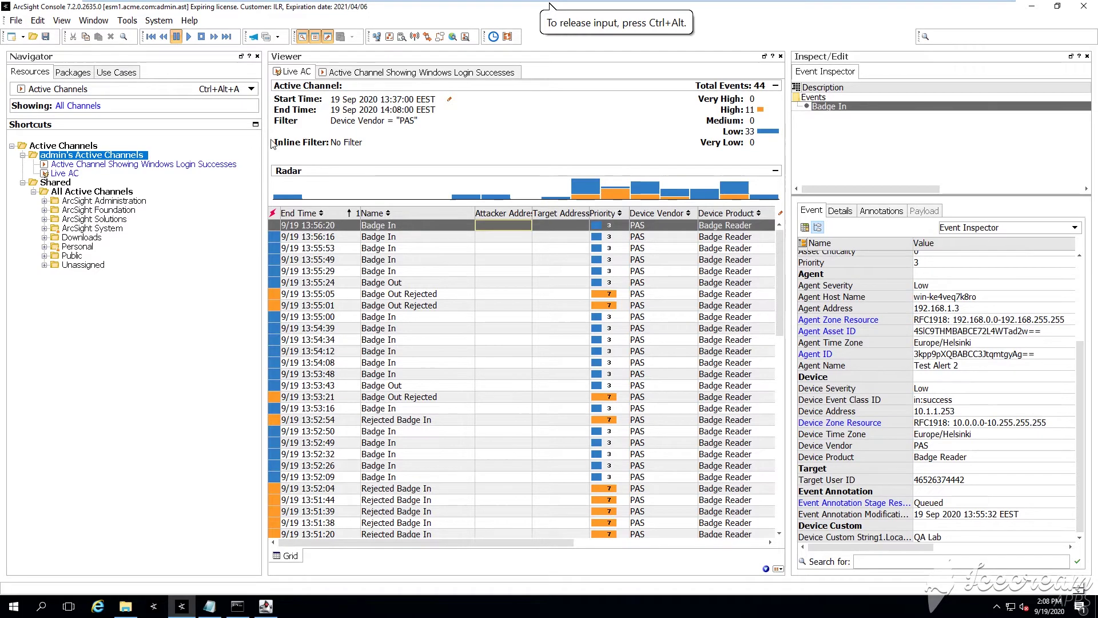
pyautogui.moveTo(265, 140); pyautogui.dragTo(218, 140)
pyautogui.moveTo(789, 139); pyautogui.dragTo(1027, 135)
pyautogui.click(327, 229)
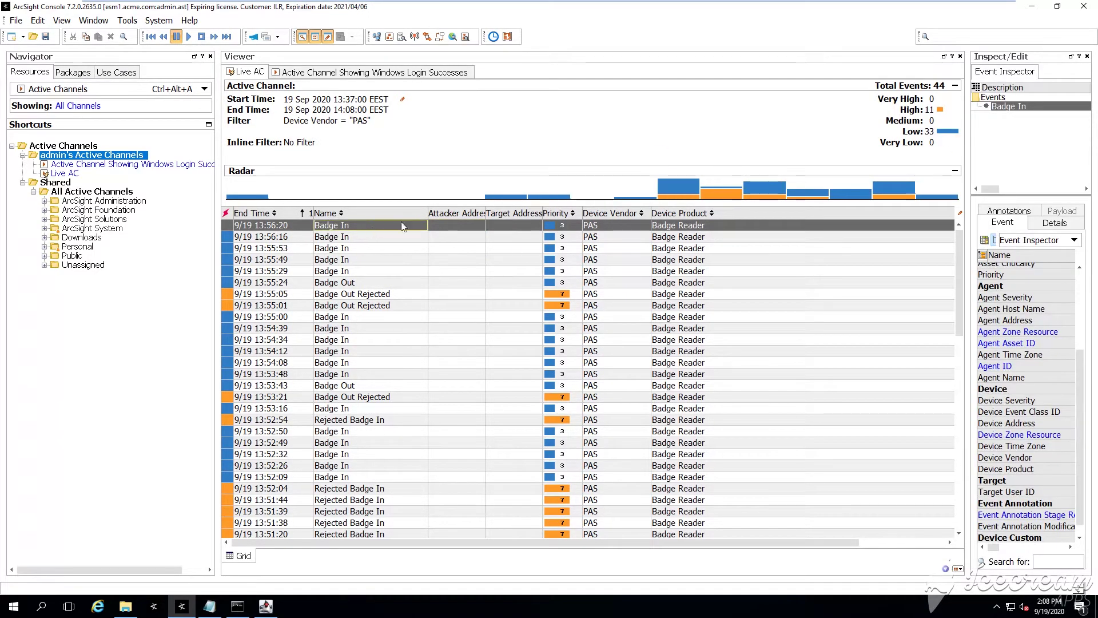
pyautogui.click(611, 236)
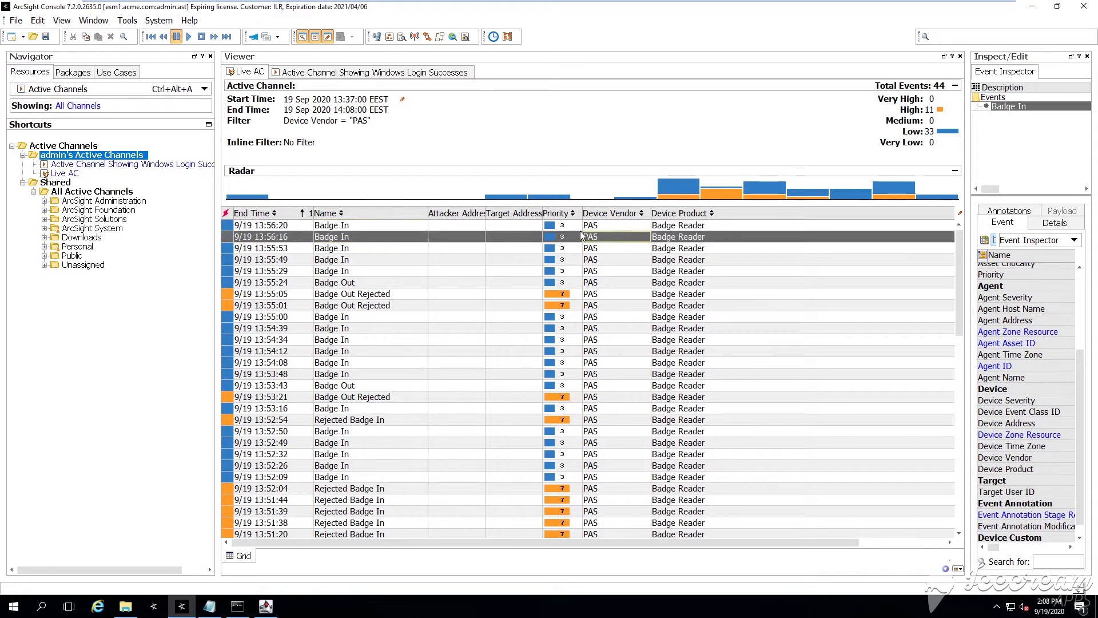
pyautogui.click(409, 247)
pyautogui.click(400, 259)
pyautogui.click(368, 293)
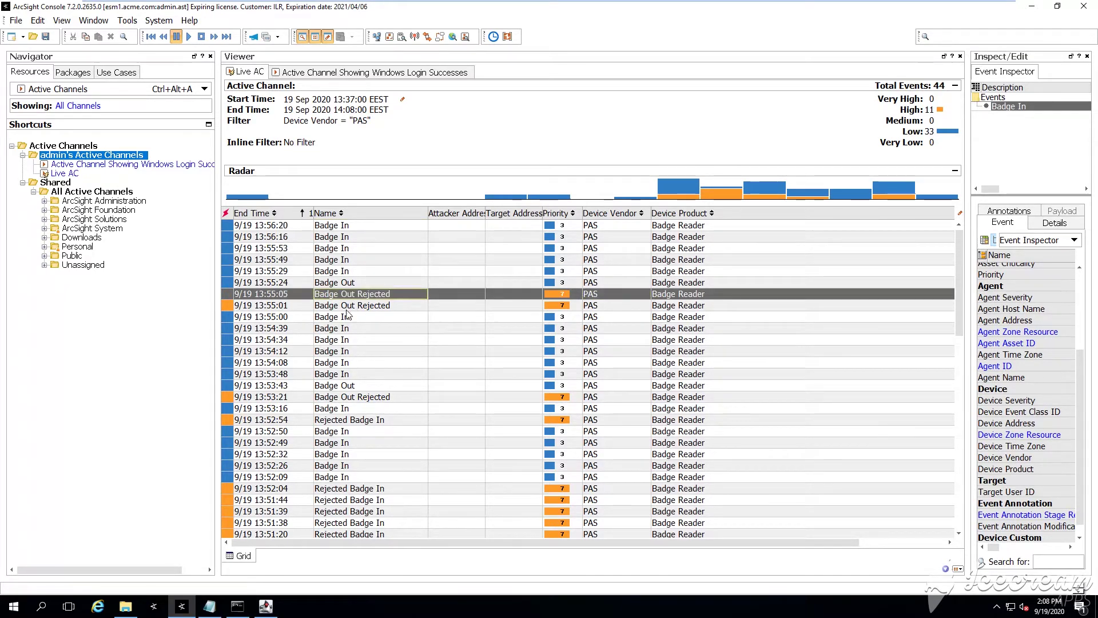
pyautogui.click(360, 396)
pyautogui.click(362, 420)
pyautogui.click(364, 397)
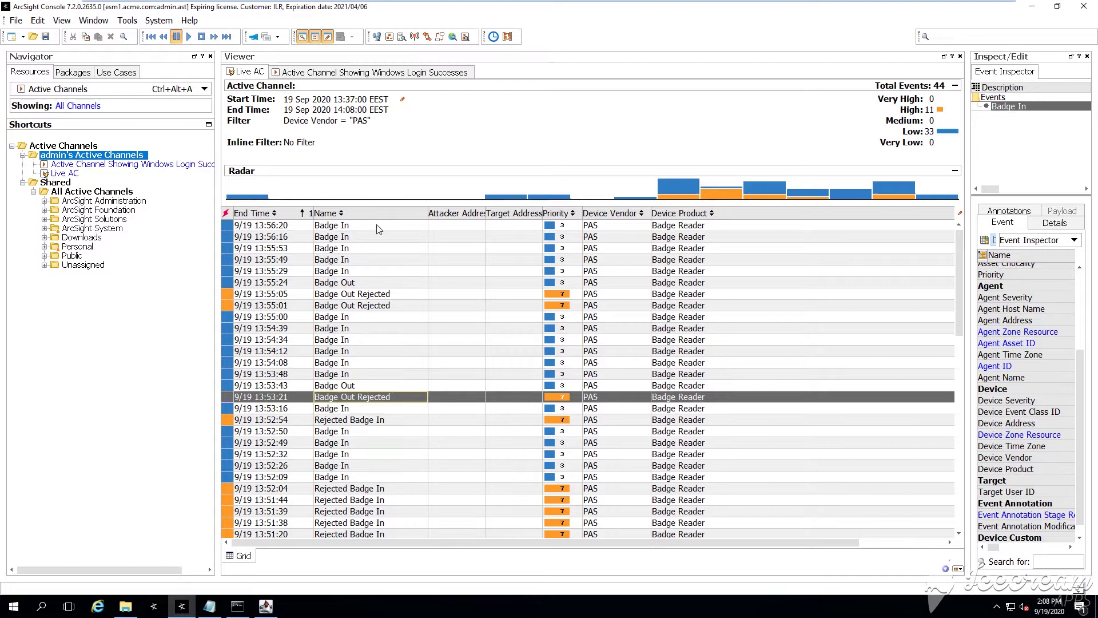
pyautogui.click(377, 226)
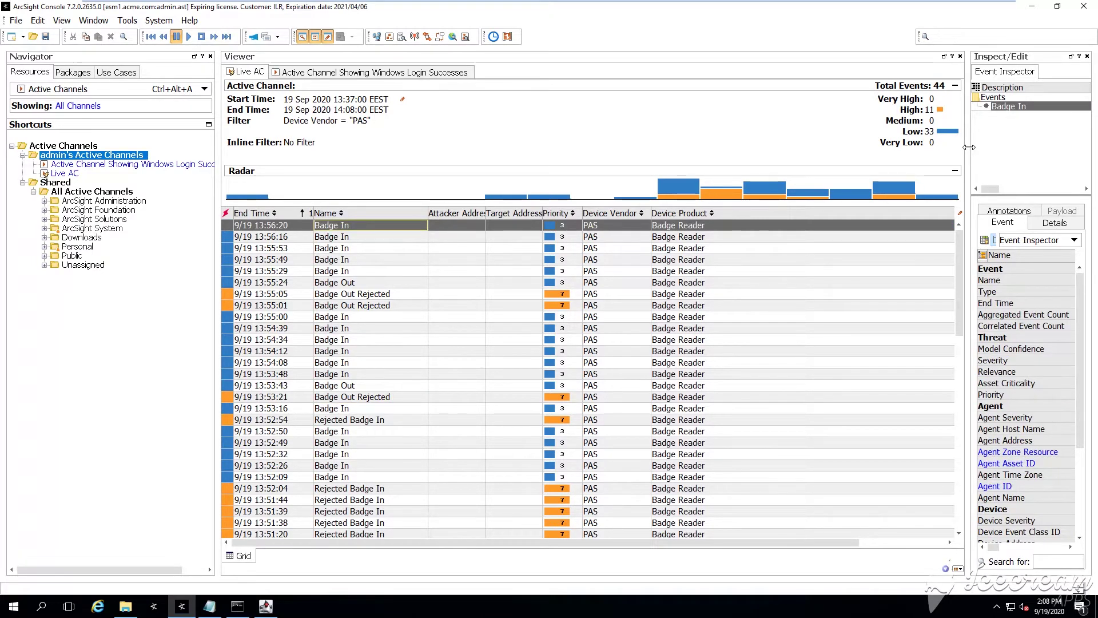
# Check the locations of the 13:56:20, 13:56:16, 13:55:53 and 13:55:49 Badge In events
pyautogui.moveTo(968, 147); pyautogui.dragTo(769, 147)
pyautogui.click(909, 268)
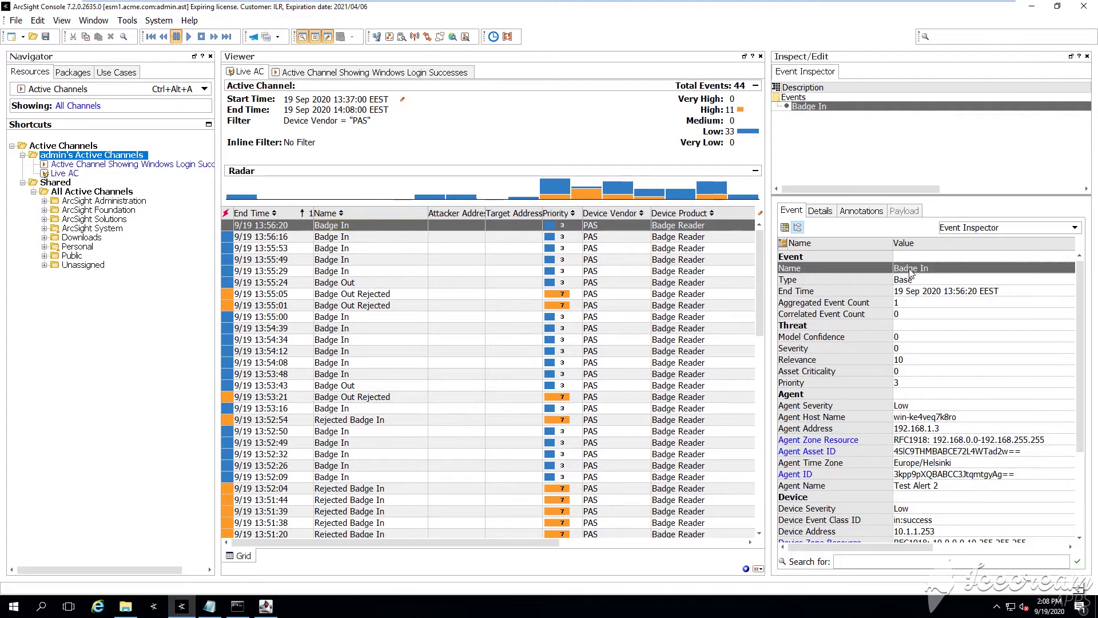
pyautogui.moveTo(1080, 276); pyautogui.dragTo(1077, 377)
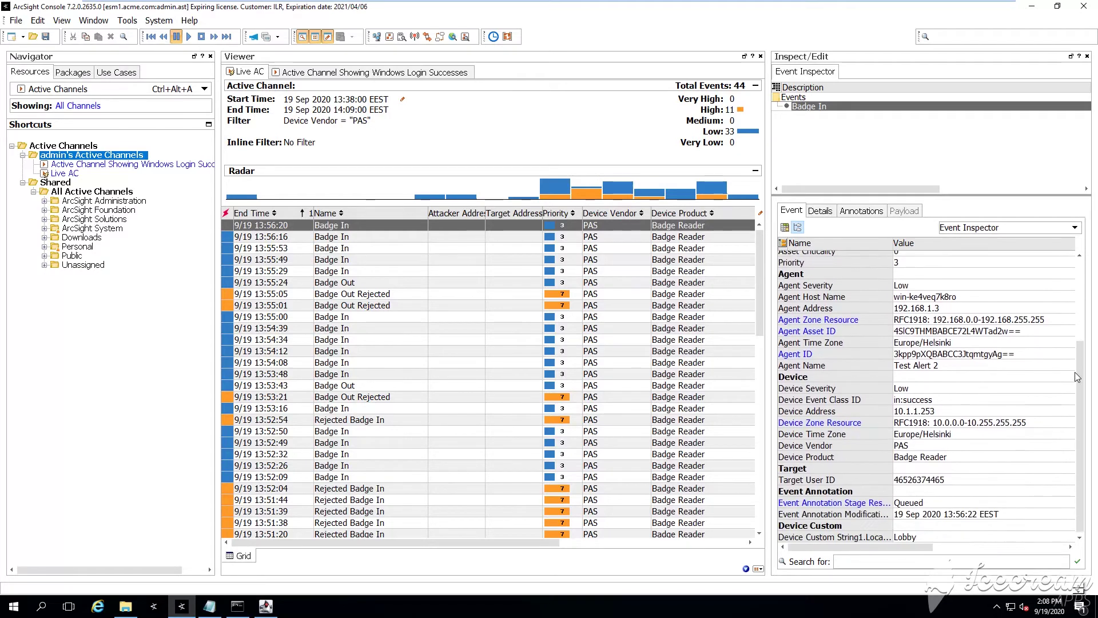
pyautogui.click(932, 535)
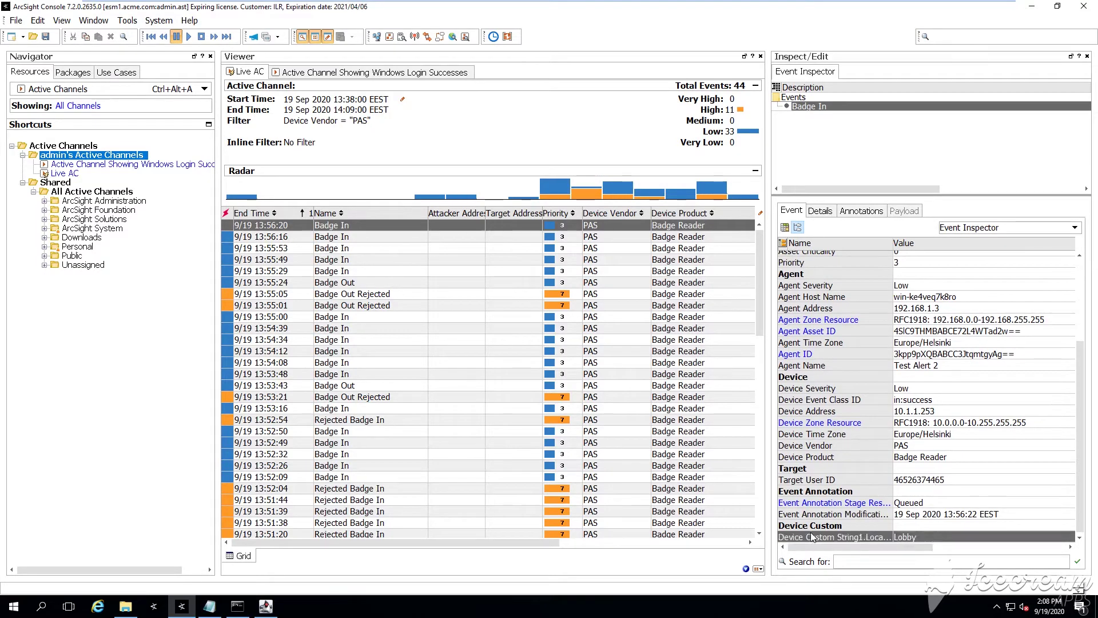
pyautogui.click(591, 240)
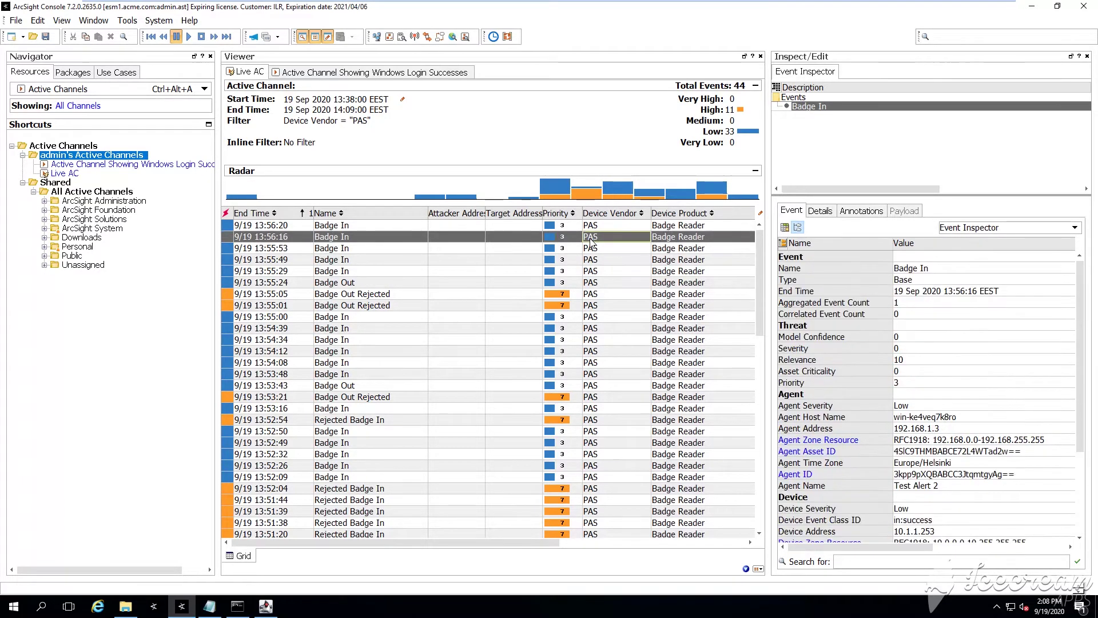
pyautogui.moveTo(1081, 303); pyautogui.dragTo(1077, 400)
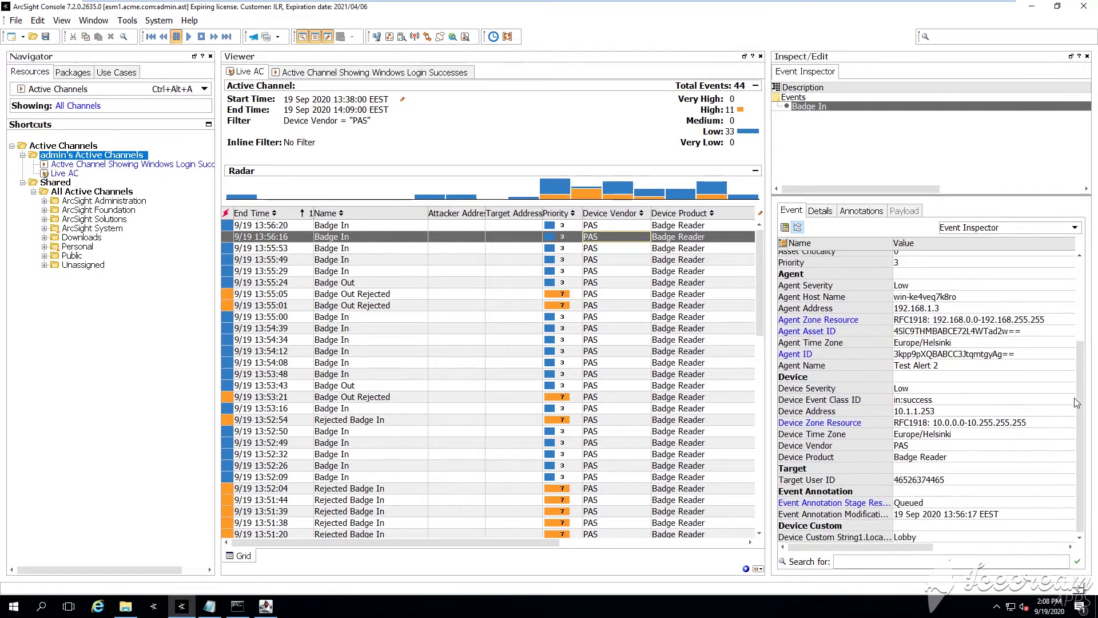
pyautogui.click(650, 248)
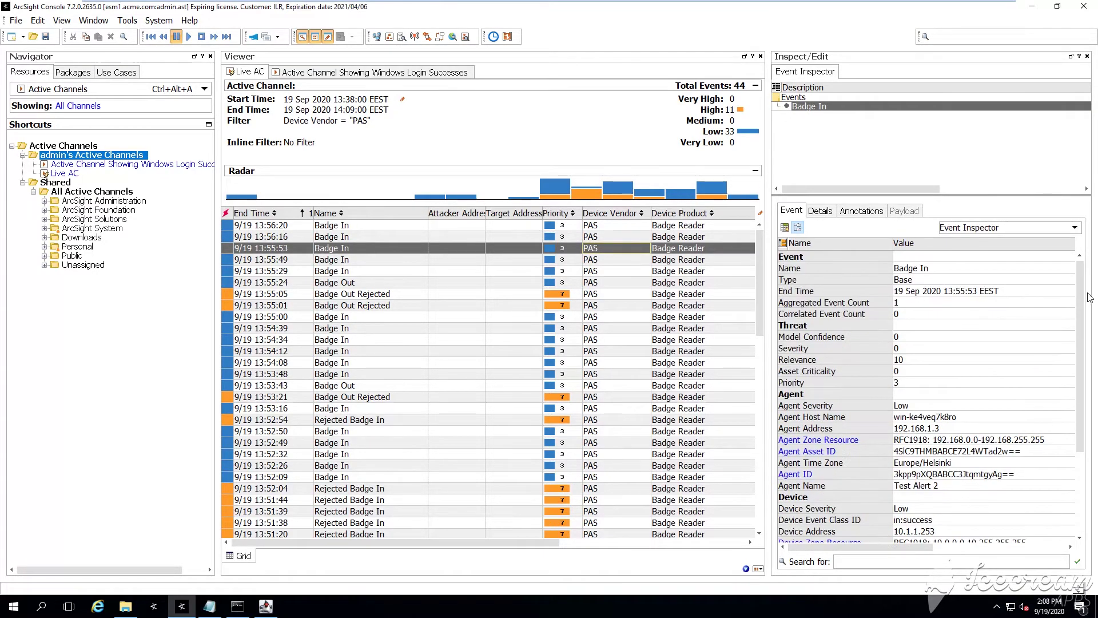
pyautogui.moveTo(1077, 303); pyautogui.dragTo(1083, 404)
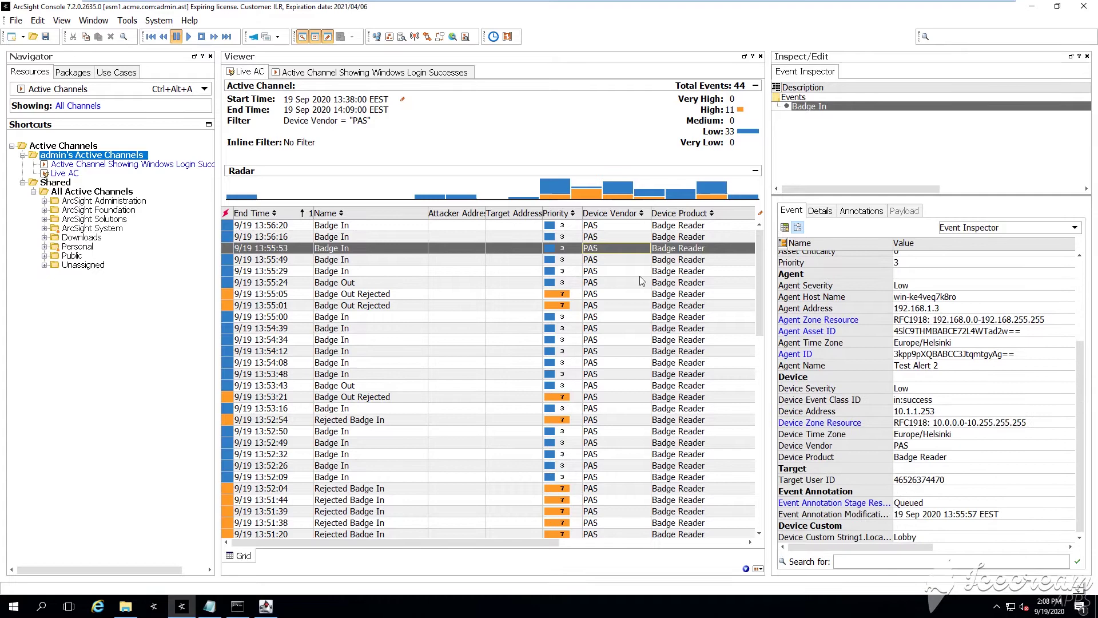
pyautogui.click(649, 259)
pyautogui.moveTo(1077, 303); pyautogui.dragTo(1071, 382)
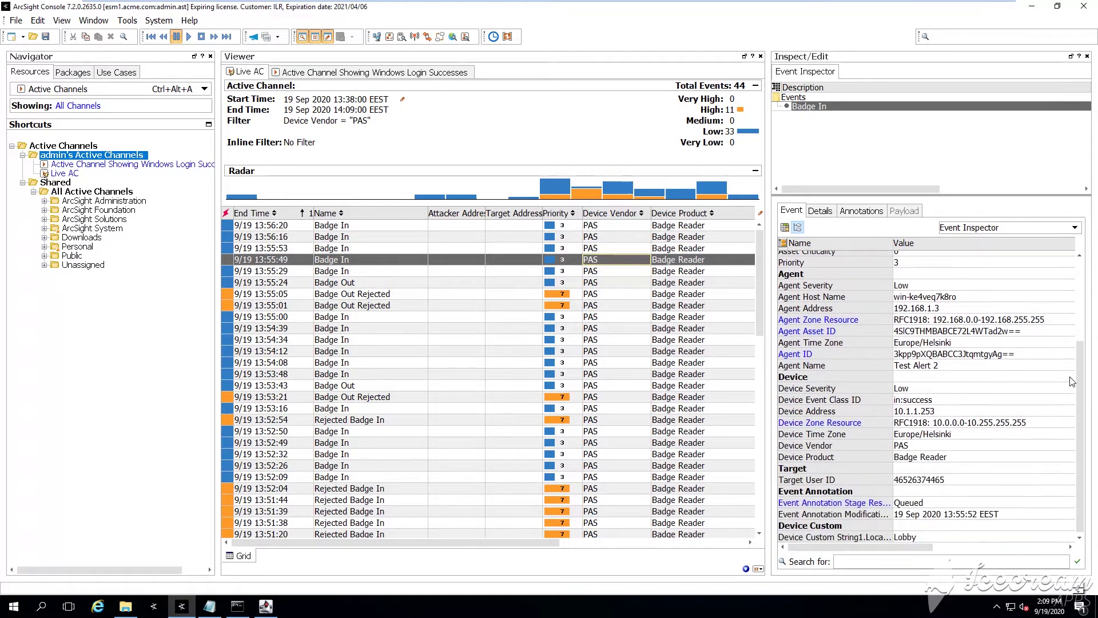
# Confirm that the 13:55:29 Badge In event's Device Custom String1 location is QA Lab
pyautogui.click(610, 271)
pyautogui.moveTo(1078, 286); pyautogui.dragTo(1073, 366)
pyautogui.click(871, 536)
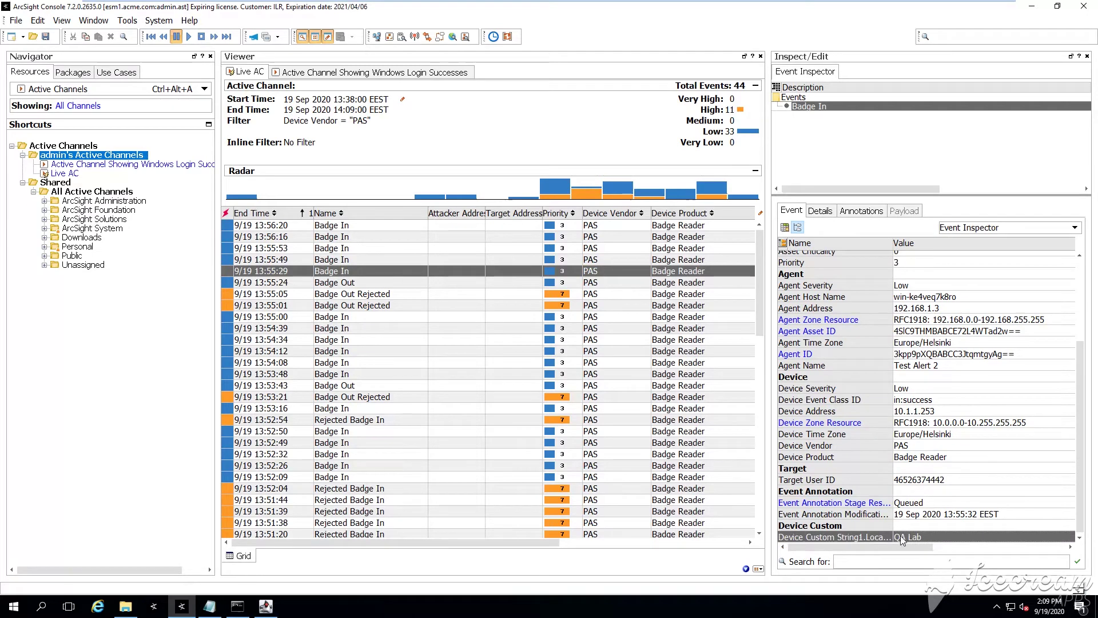
pyautogui.click(557, 295)
pyautogui.moveTo(1080, 294); pyautogui.dragTo(1080, 381)
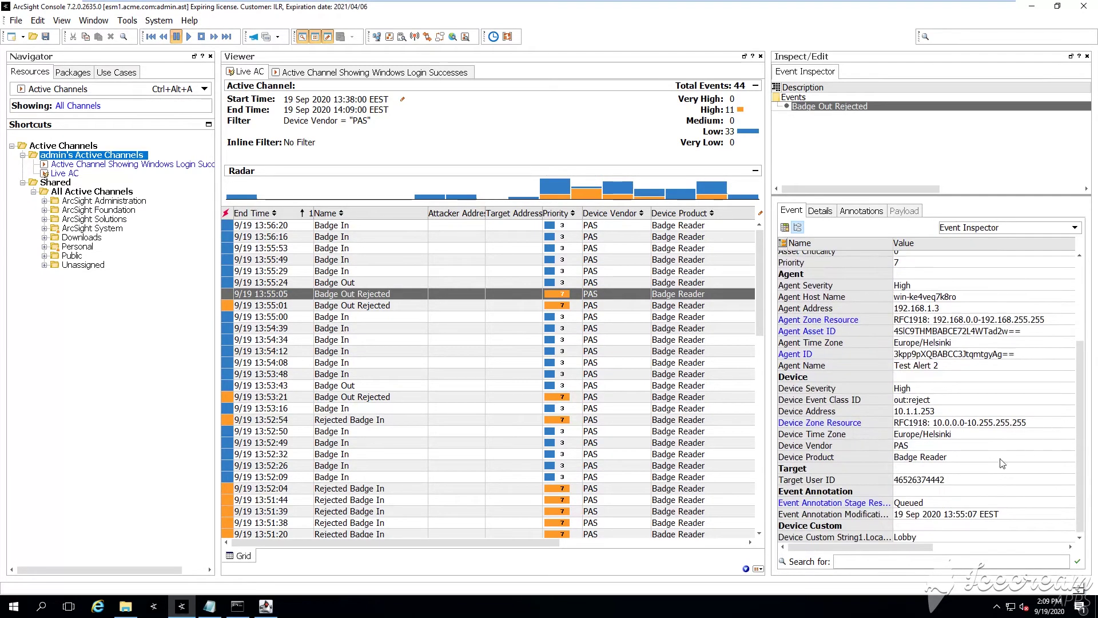
pyautogui.click(594, 271)
pyautogui.moveTo(1080, 340); pyautogui.dragTo(1077, 433)
pyautogui.click(904, 536)
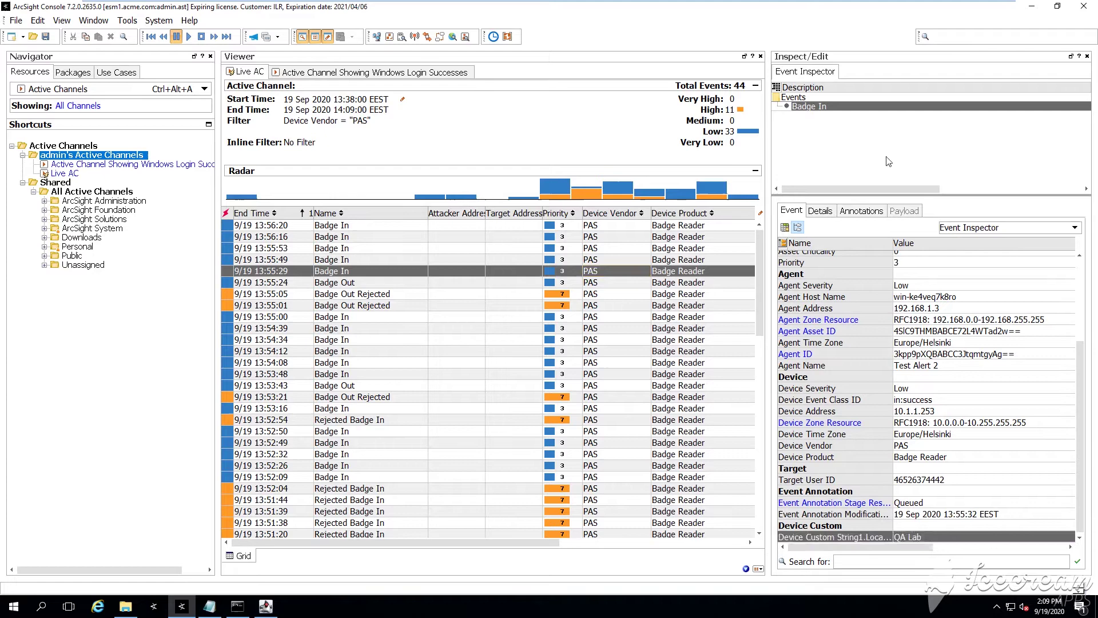
# Switch to the Windows Login Successes channel and widen the list to show Device Product
pyautogui.click(322, 74)
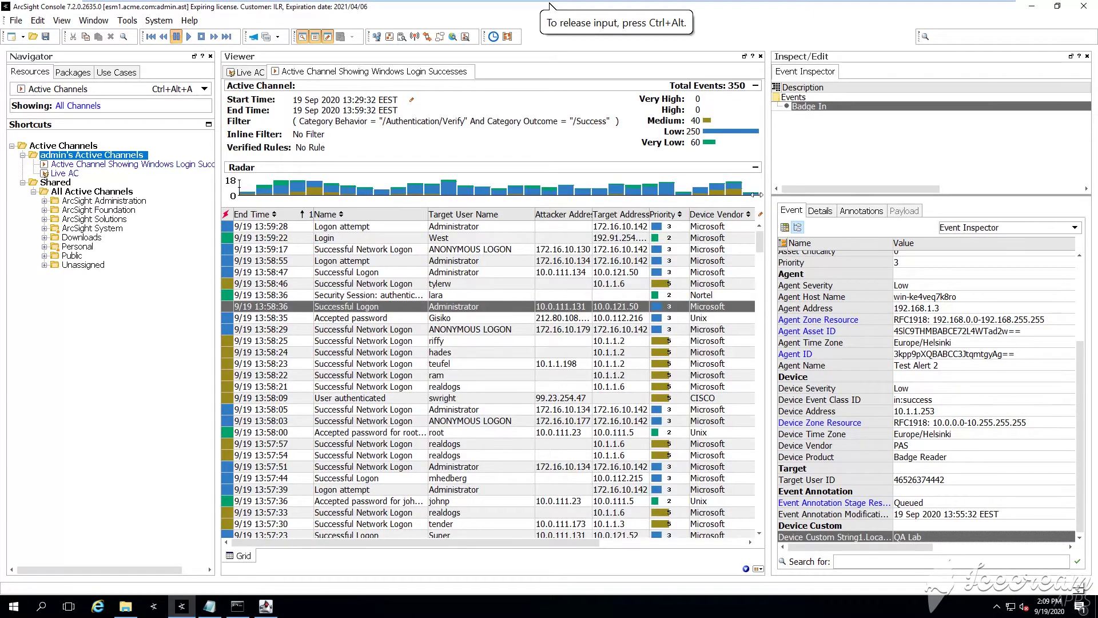
pyautogui.moveTo(768, 166); pyautogui.dragTo(944, 162)
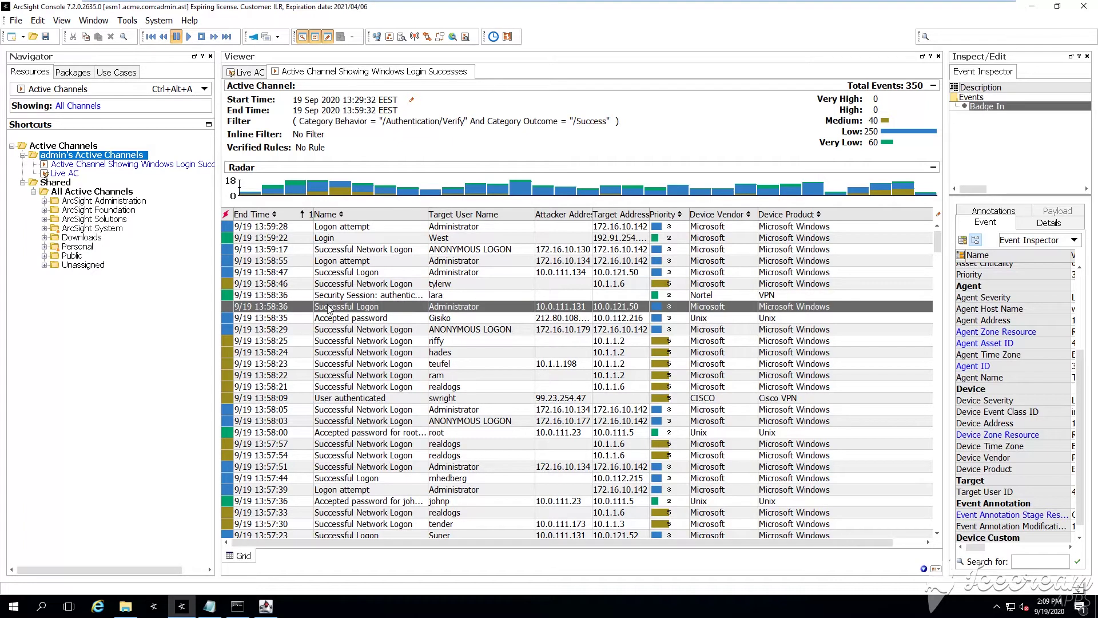
pyautogui.click(314, 149)
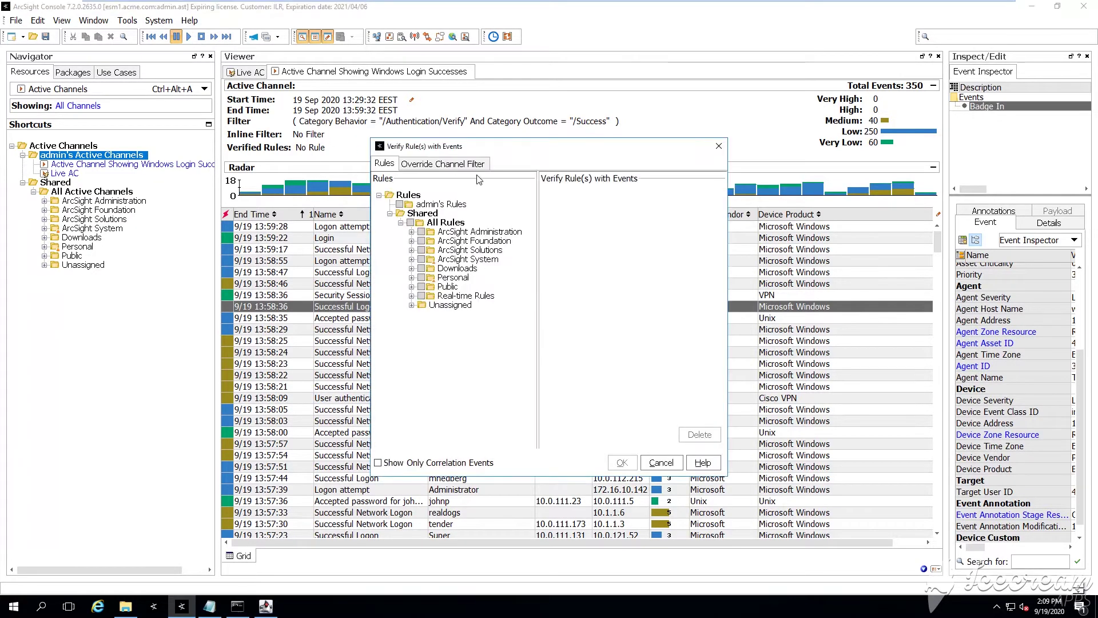
pyautogui.press('Escape')
# Filter the channel's events to Name = Successful Logon
pyautogui.click(316, 136)
pyautogui.click(390, 230)
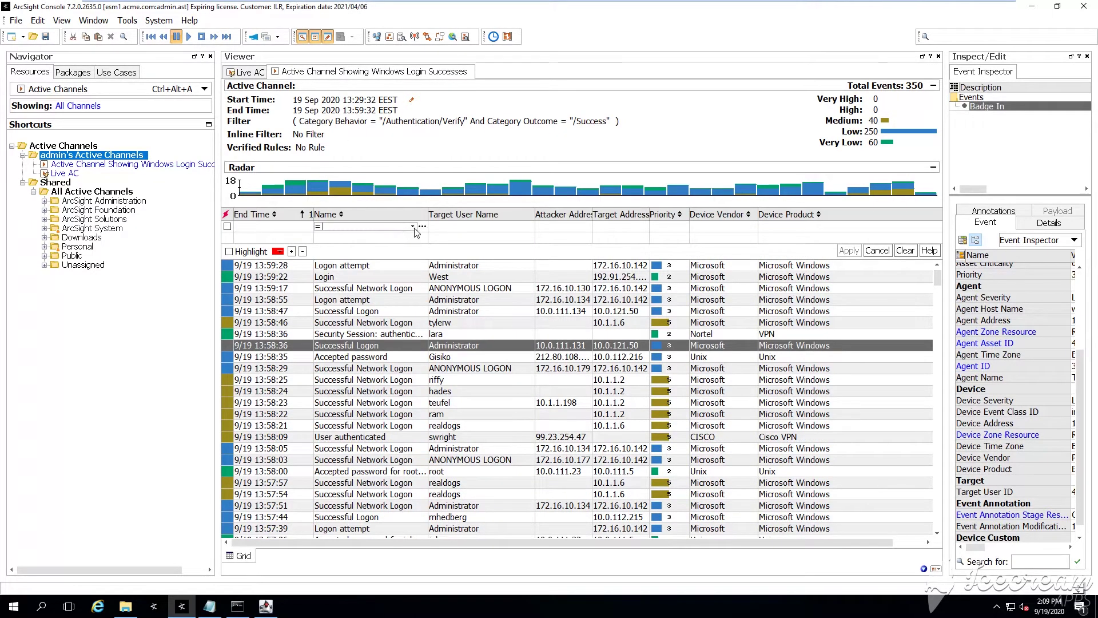
pyautogui.click(412, 226)
pyautogui.click(377, 346)
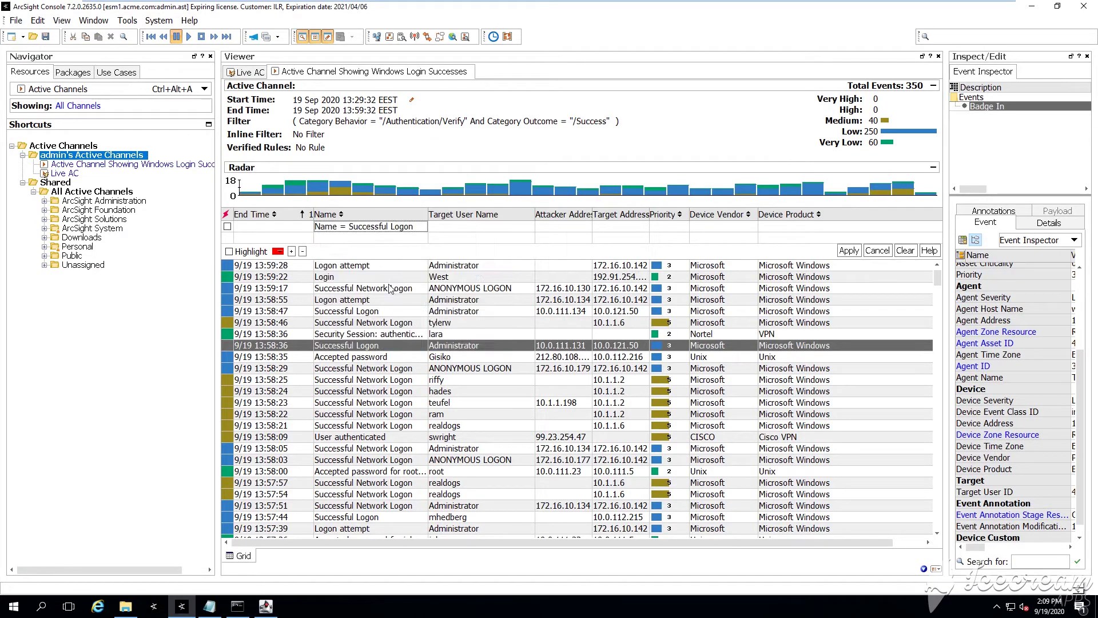
pyautogui.click(849, 251)
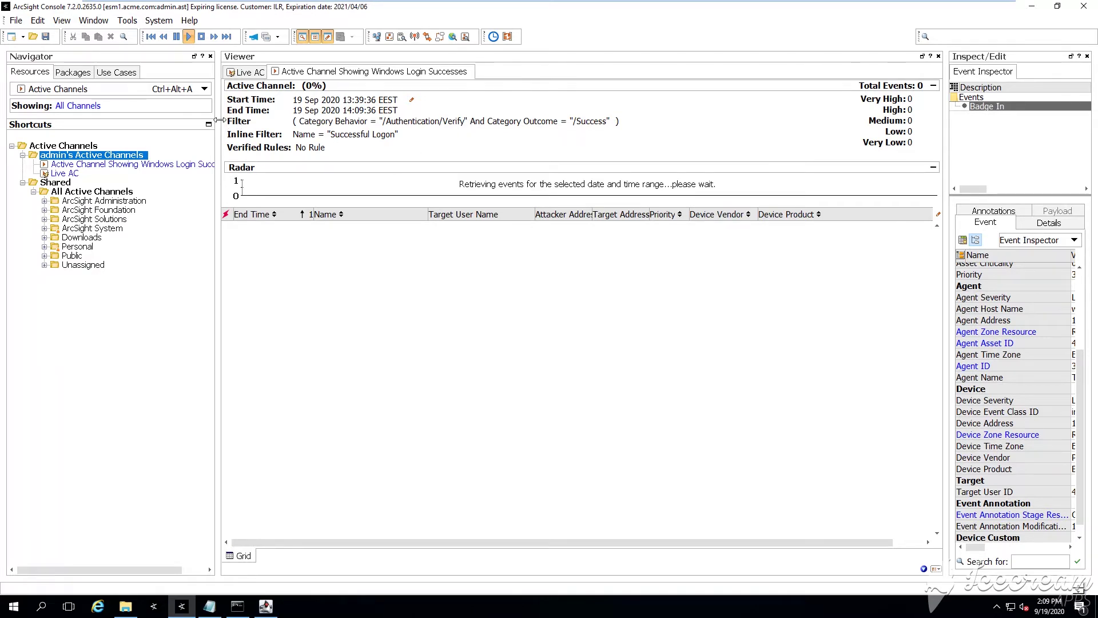
# Widen the event columns and review logons from 14:09:09 down to the 14:05:23 domain administrator logon
pyautogui.moveTo(219, 119); pyautogui.dragTo(196, 124)
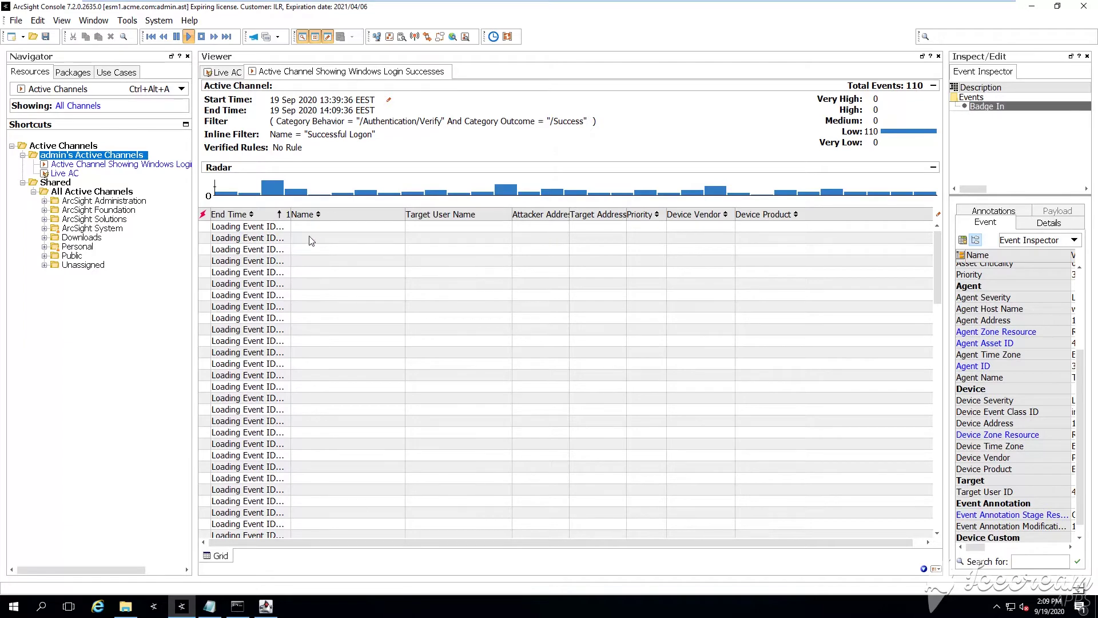
pyautogui.moveTo(290, 214); pyautogui.dragTo(312, 215)
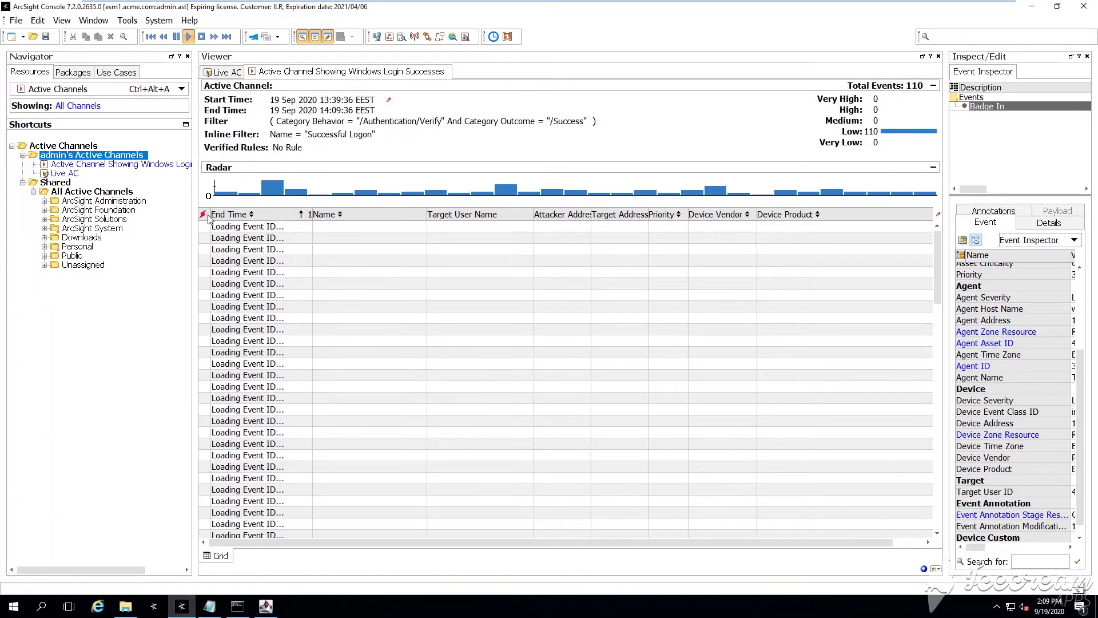
pyautogui.moveTo(195, 210); pyautogui.dragTo(171, 210)
pyautogui.click(378, 321)
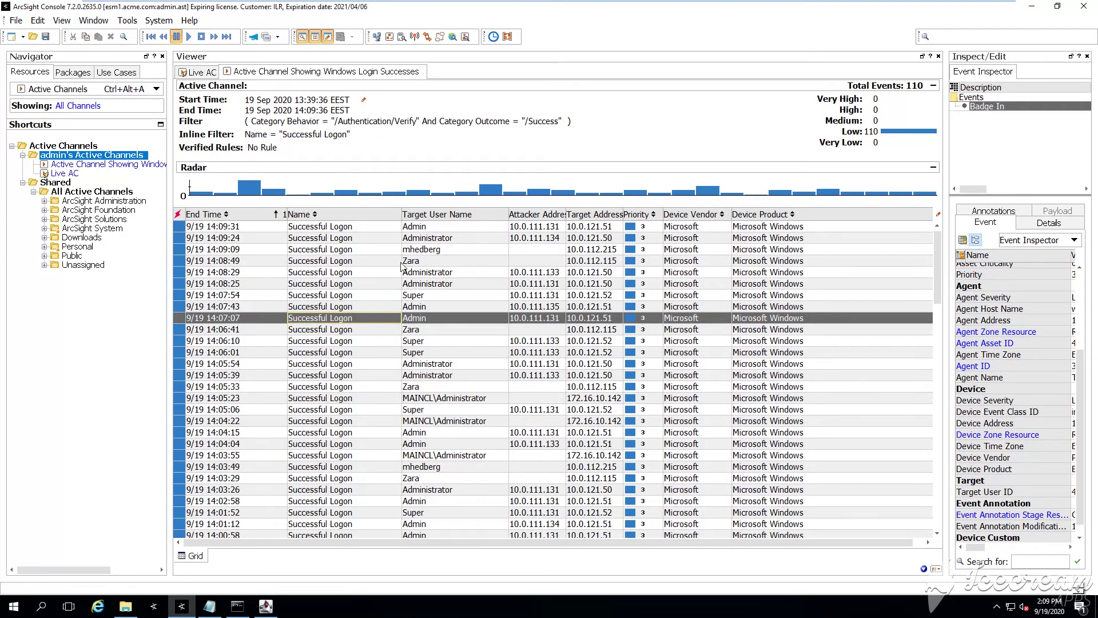
pyautogui.click(403, 262)
pyautogui.click(430, 252)
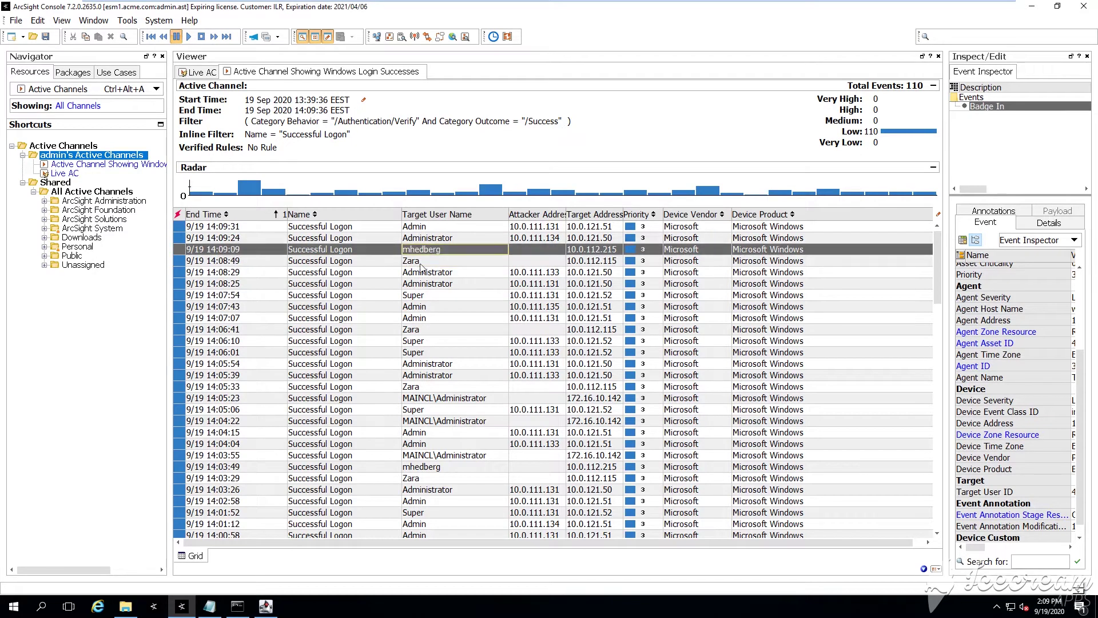
pyautogui.click(427, 296)
pyautogui.click(426, 308)
pyautogui.click(424, 319)
pyautogui.click(424, 341)
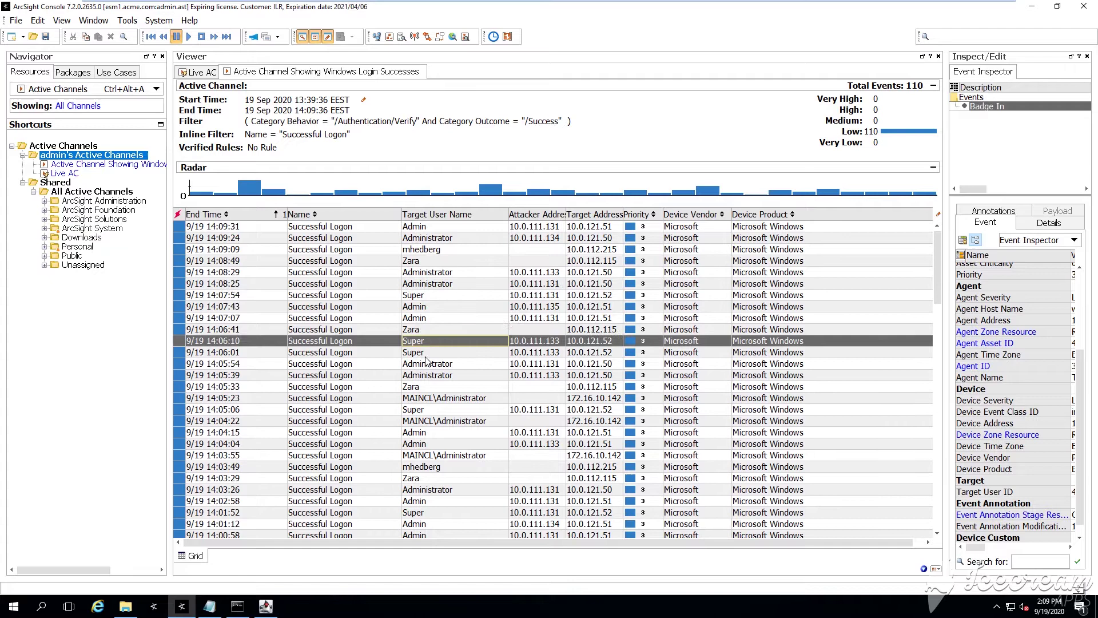
pyautogui.click(426, 353)
pyautogui.click(430, 399)
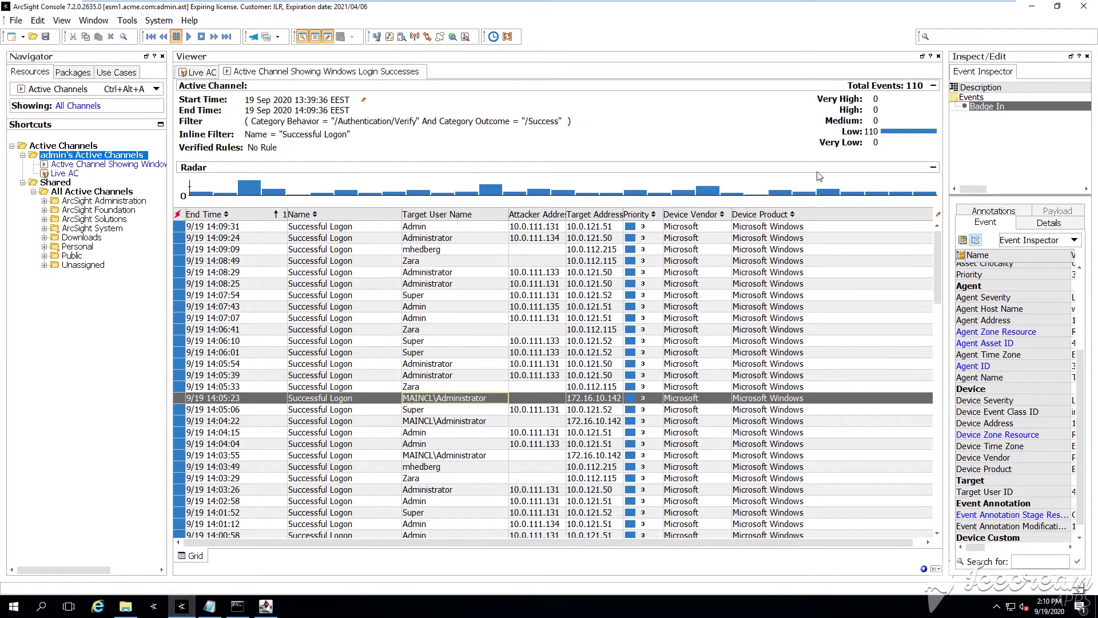
# Create a Standard Rule in admin's Rules named 'Joined Rule Correlating Physical Access and Windows Logins'
pyautogui.moveTo(942, 118); pyautogui.dragTo(844, 118)
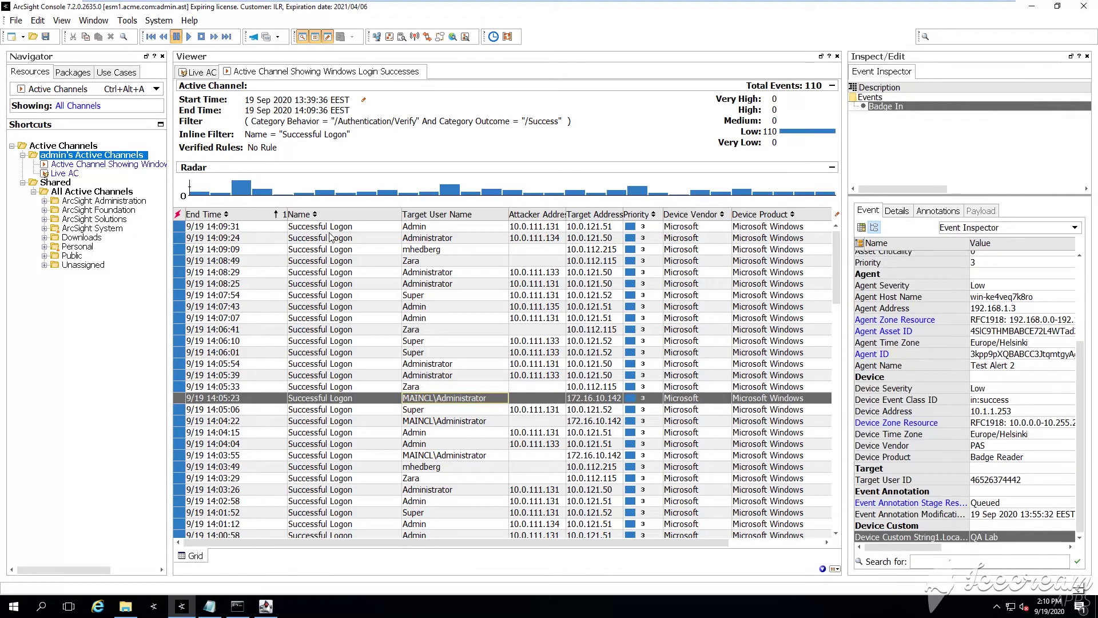
pyautogui.click(94, 91)
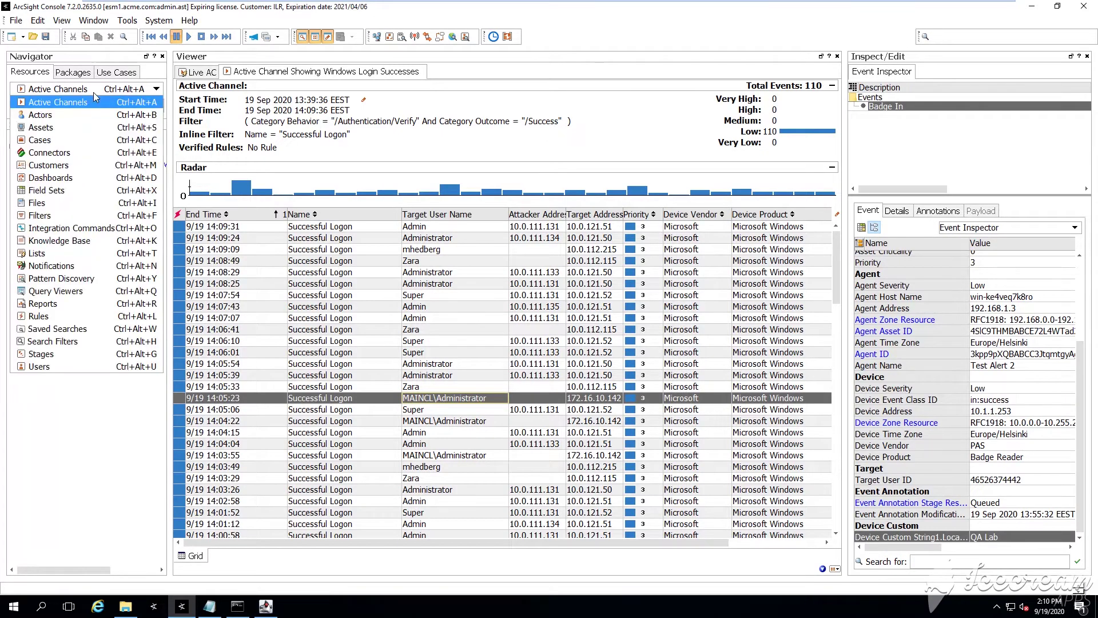
pyautogui.click(68, 320)
pyautogui.click(86, 141)
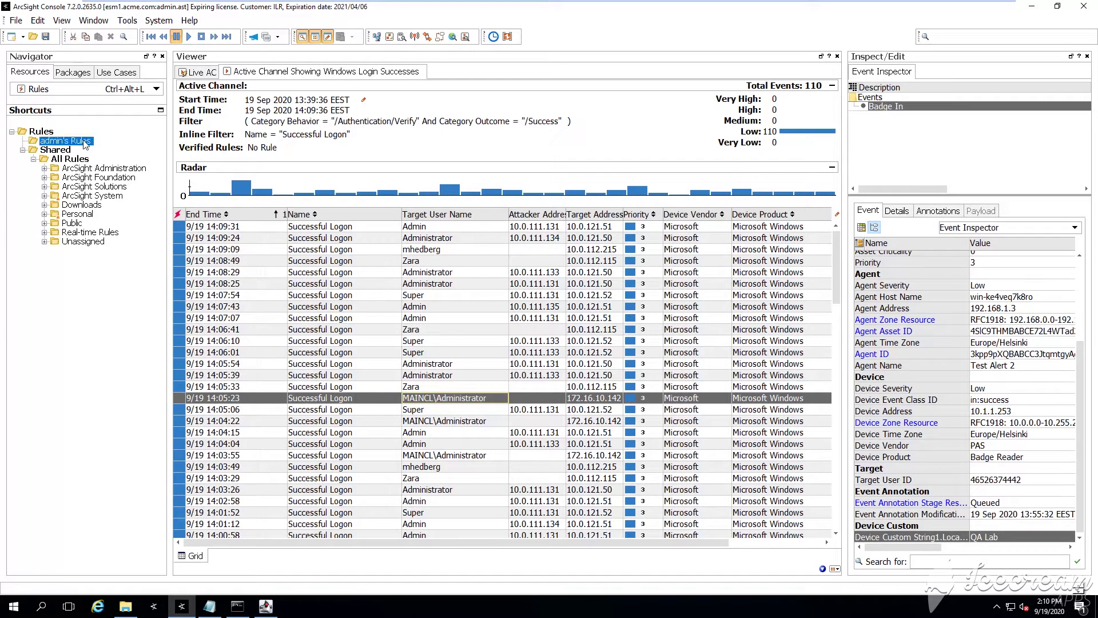
pyautogui.rightClick(84, 140)
pyautogui.moveTo(133, 147)
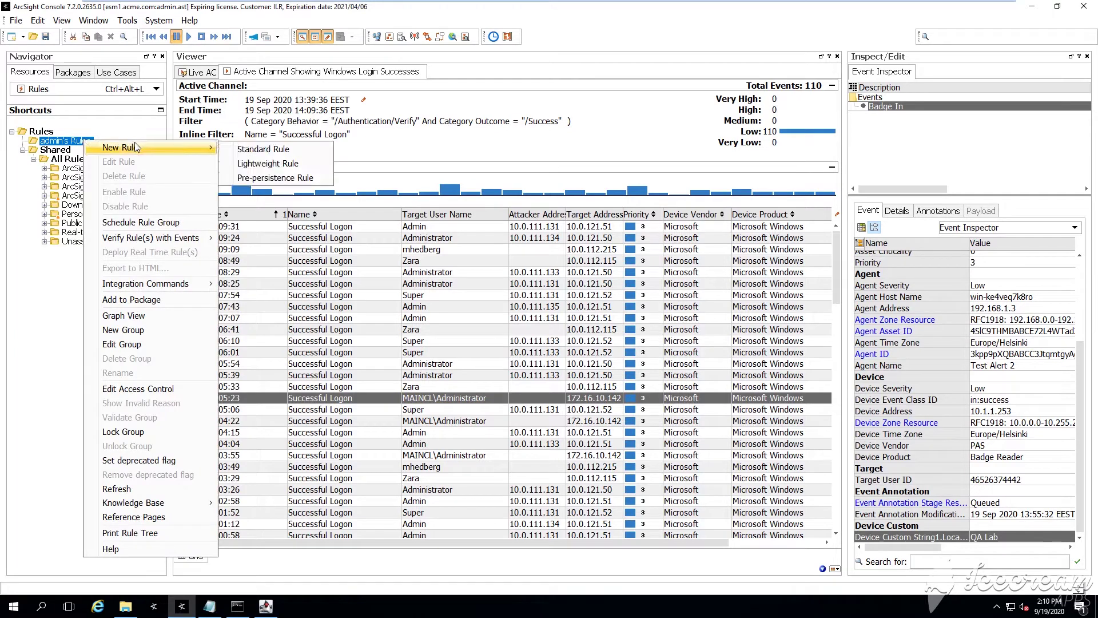
pyautogui.click(246, 150)
pyautogui.moveTo(871, 107); pyautogui.dragTo(582, 107)
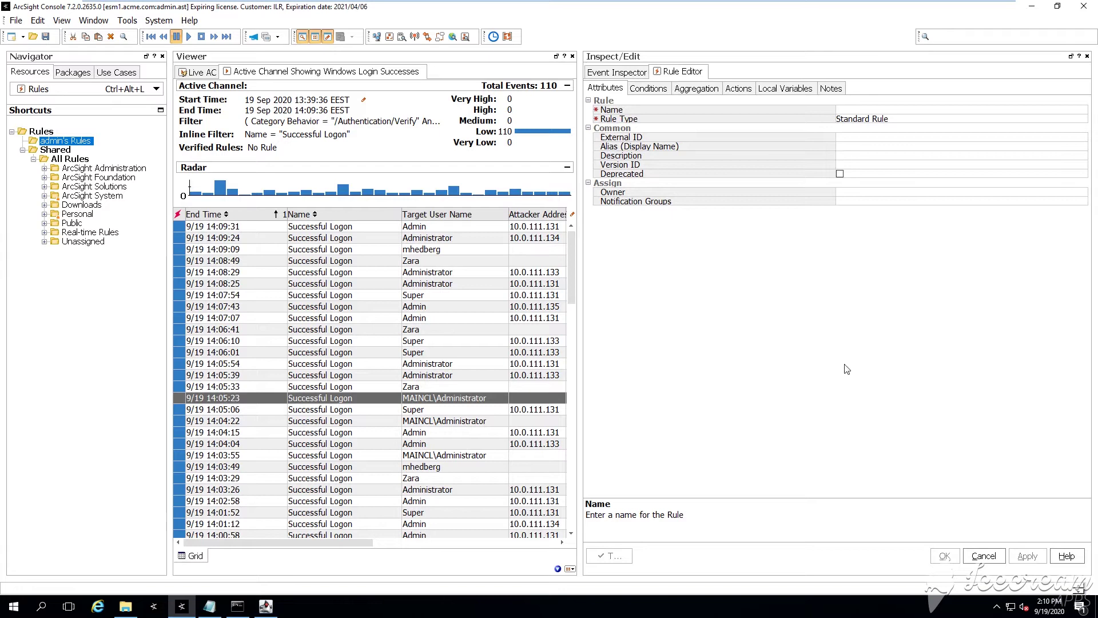
pyautogui.write('Jo')
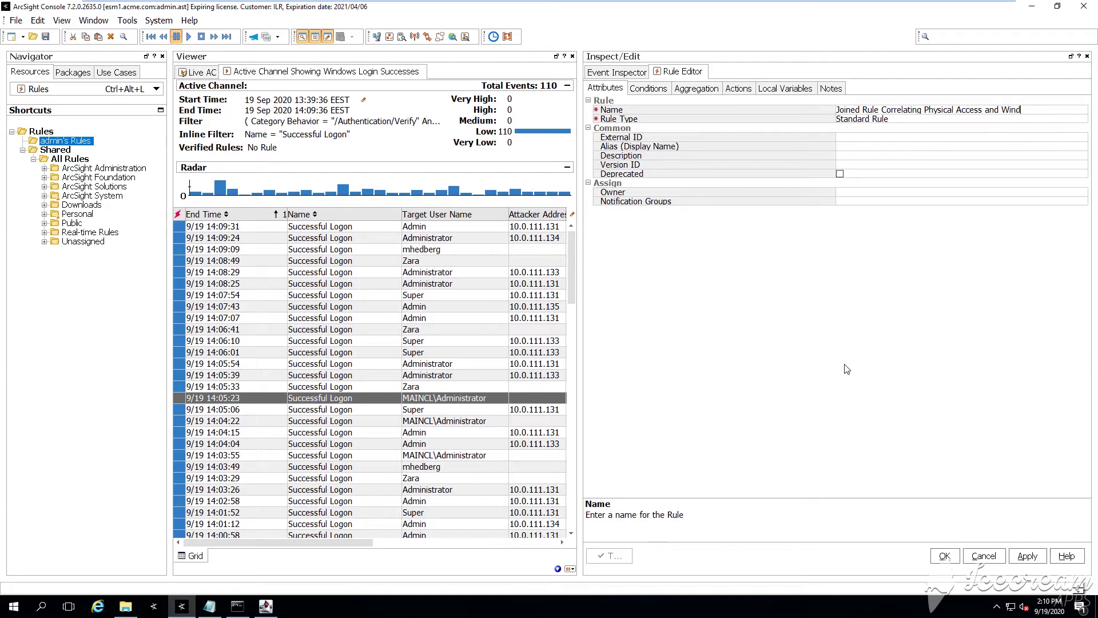
pyautogui.press('Tab')
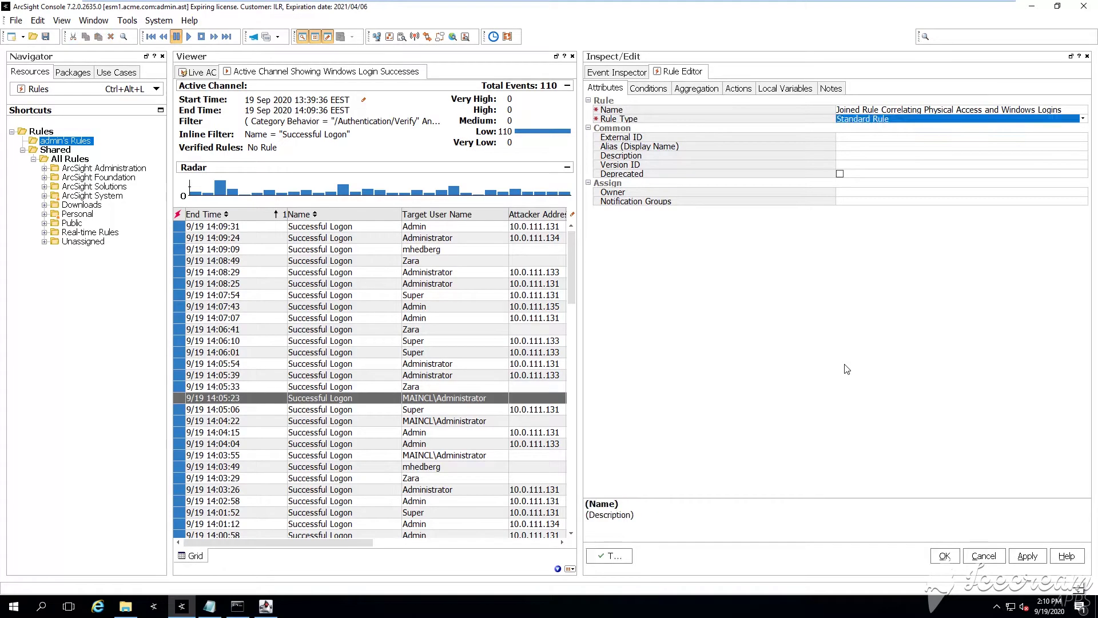
# In the rule's Conditions, change the event1 alias to Badge_reader and return to Live AC
pyautogui.click(654, 87)
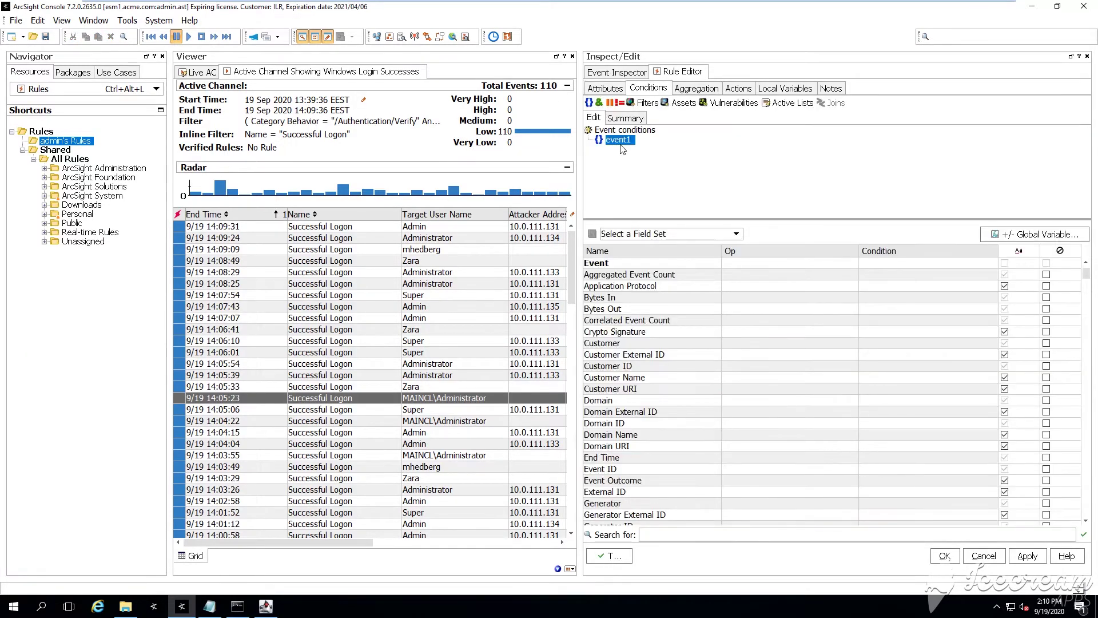
pyautogui.moveTo(654, 219); pyautogui.dragTo(661, 331)
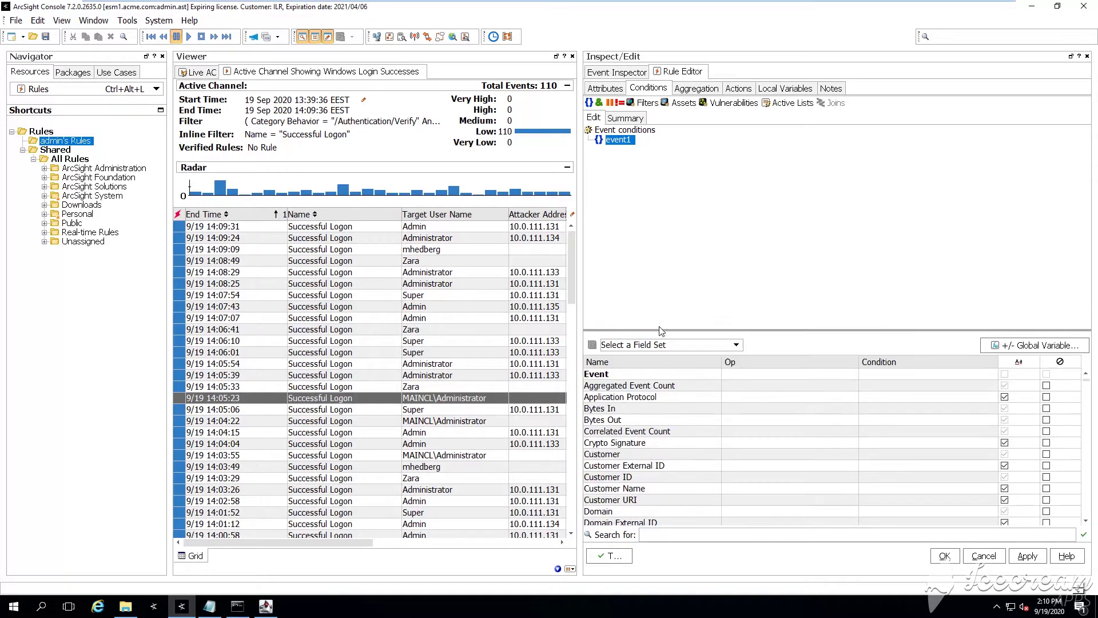
pyautogui.rightClick(617, 141)
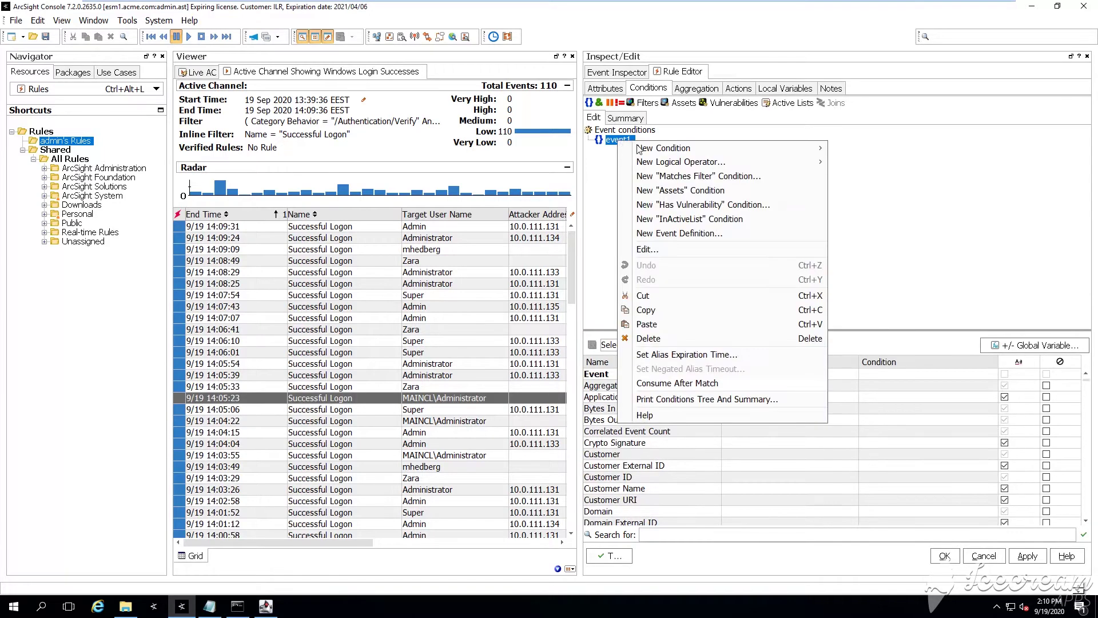
pyautogui.click(662, 252)
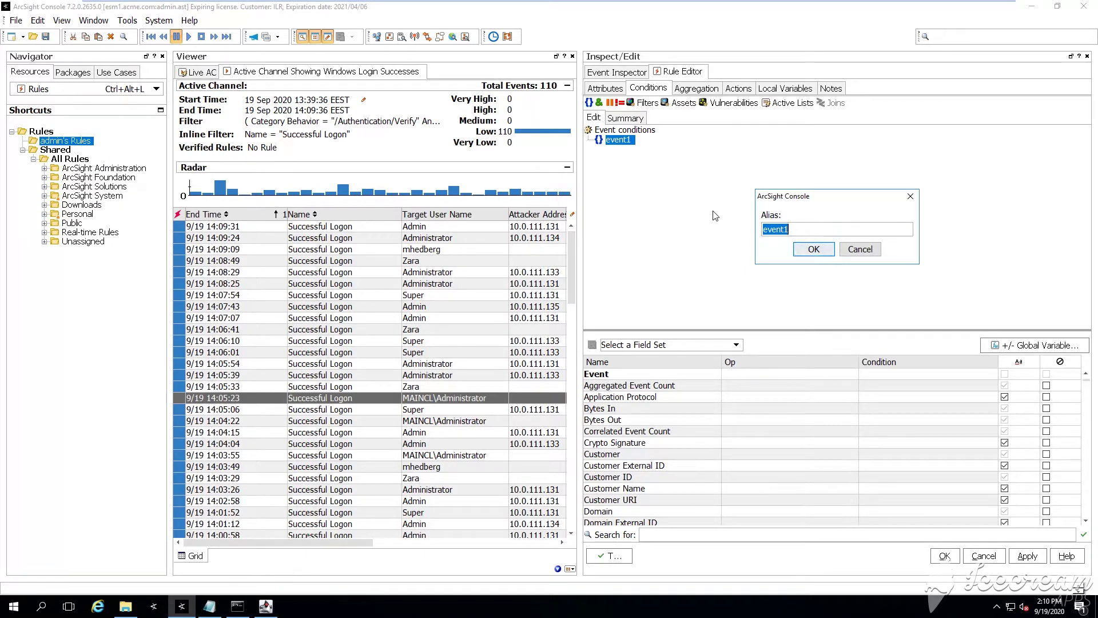
pyautogui.write('Ba')
pyautogui.press('BackSpace')
pyautogui.press('BackSpace')
pyautogui.write('Badge_reader')
pyautogui.press('Tab')
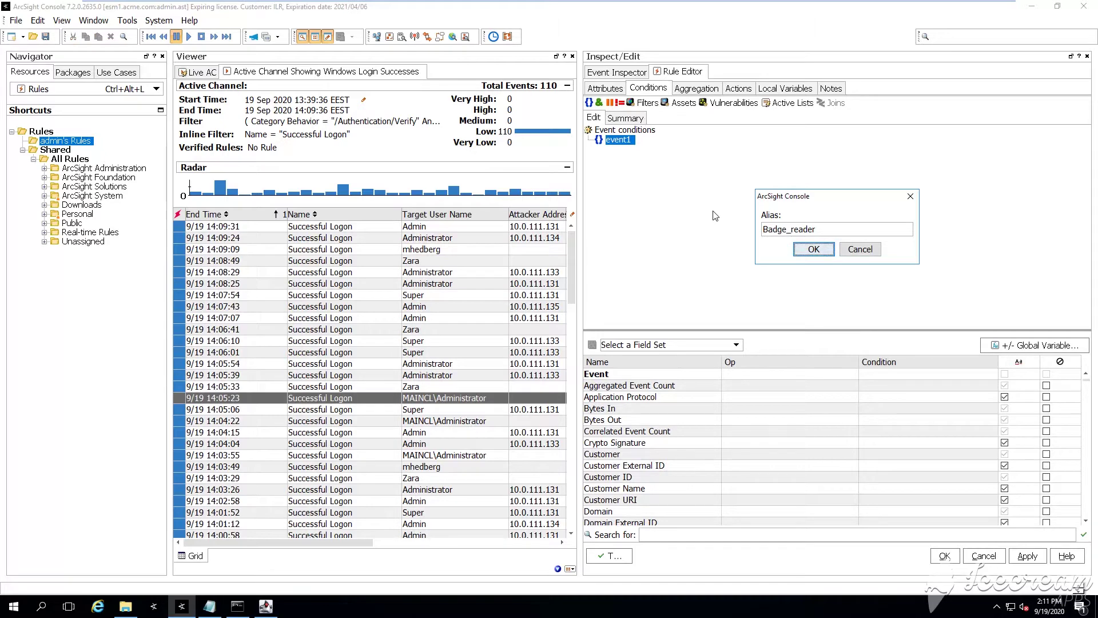
pyautogui.press('Return')
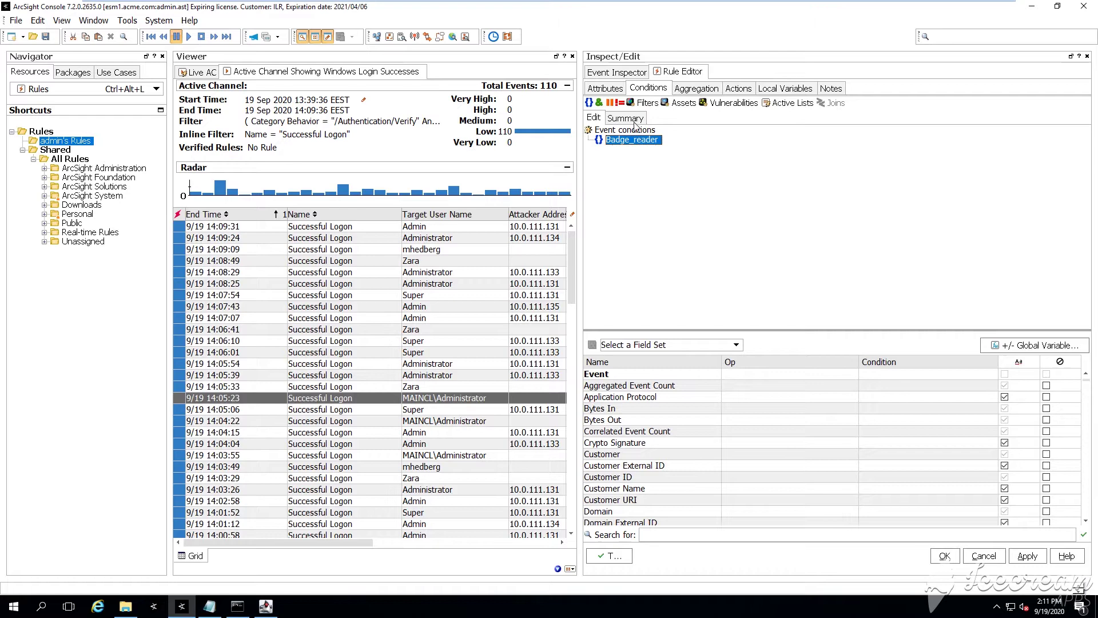
pyautogui.rightClick(626, 143)
pyautogui.moveTo(704, 149)
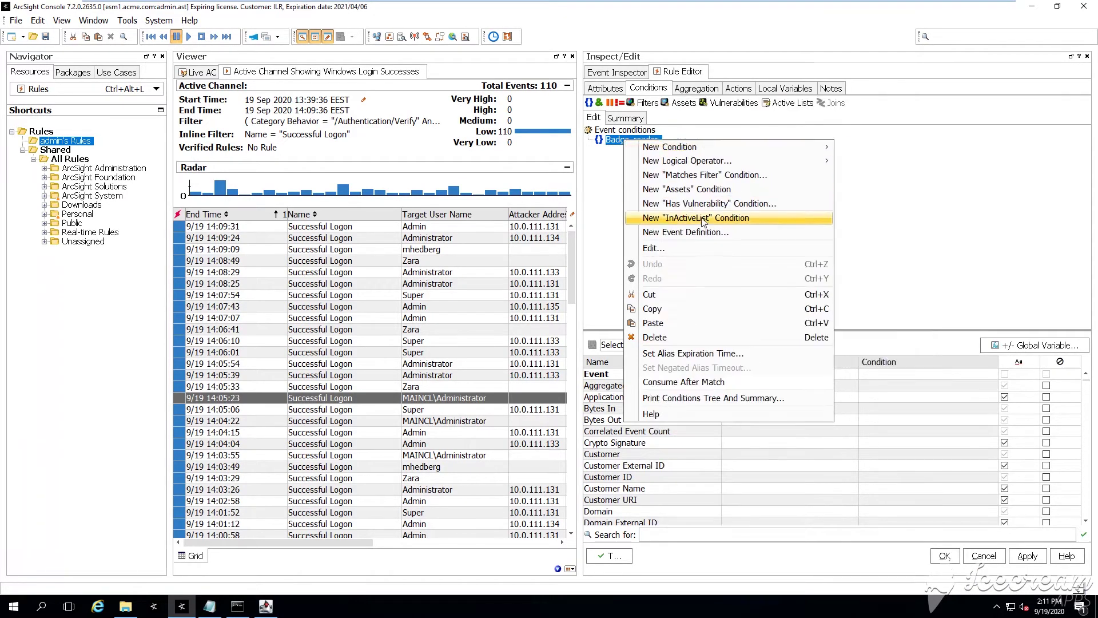
pyautogui.click(198, 71)
# Hide the navigator and add a Device Vendor = PAS condition to Badge_reader
pyautogui.click(197, 71)
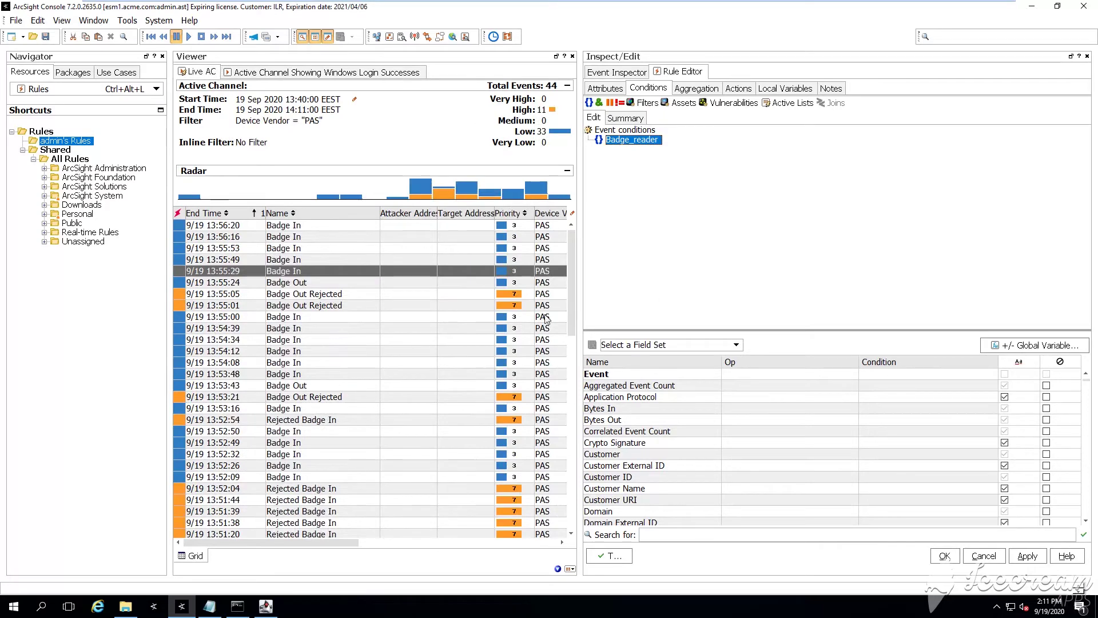
pyautogui.click(302, 36)
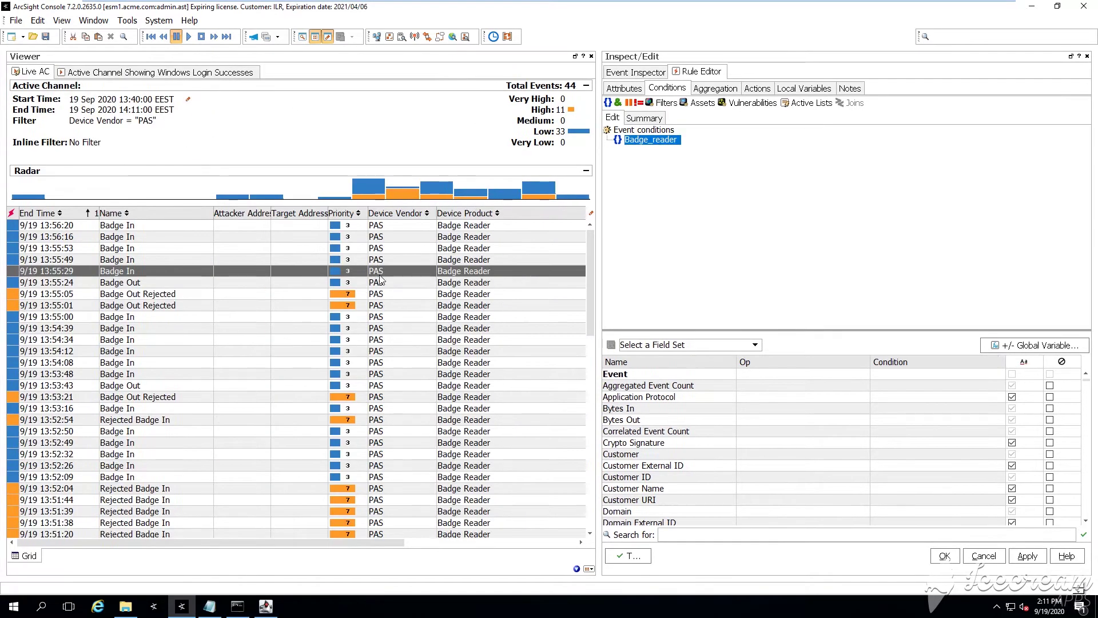
pyautogui.rightClick(666, 143)
pyautogui.moveTo(772, 147)
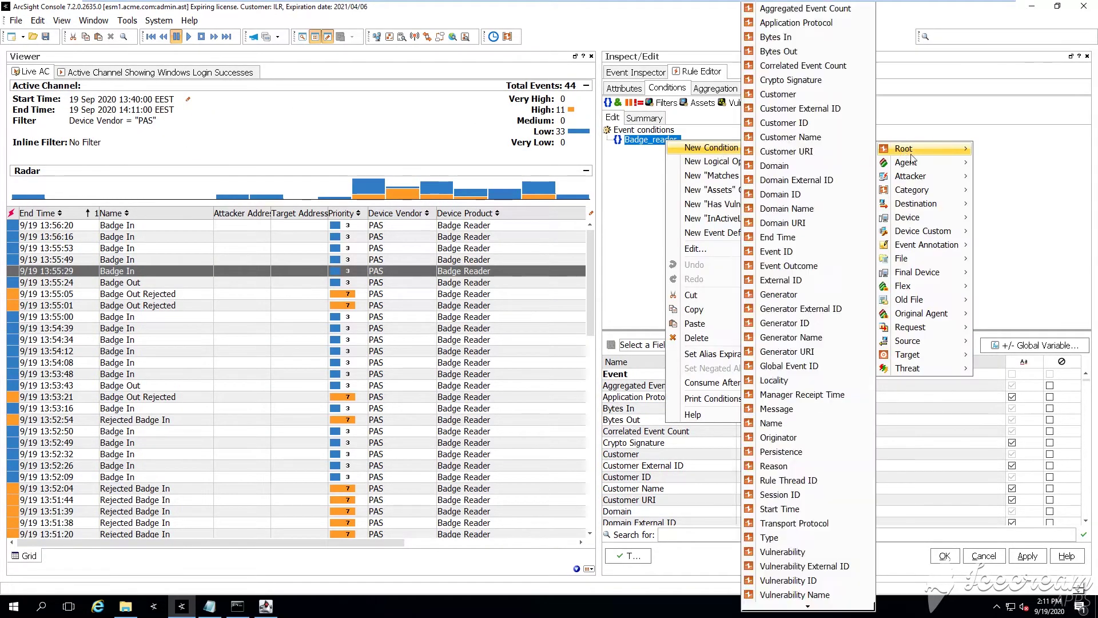
pyautogui.moveTo(915, 218)
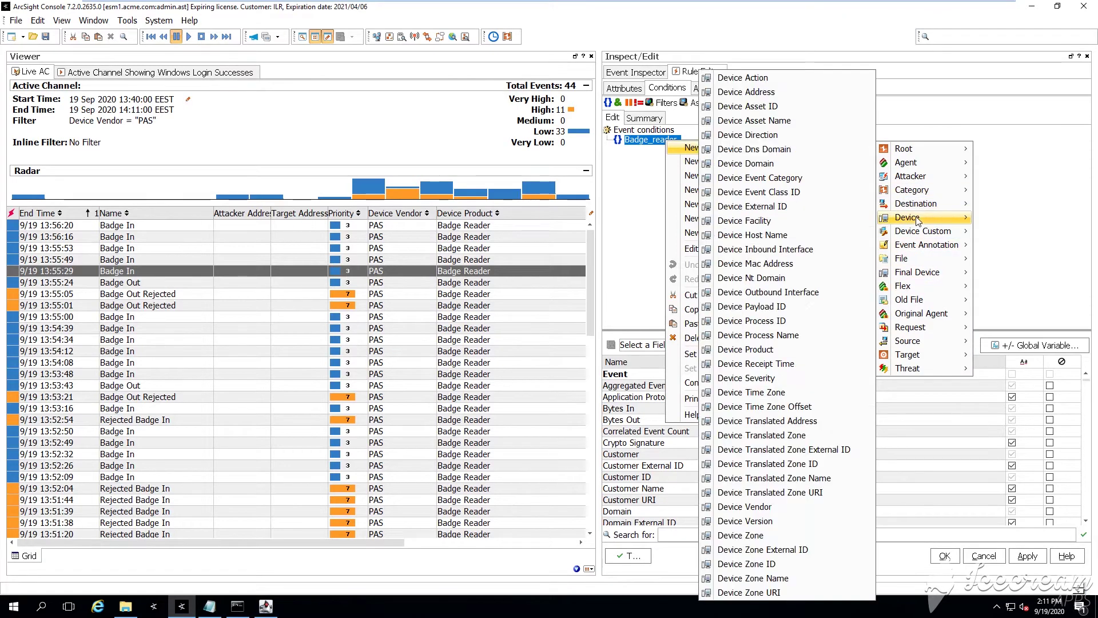
pyautogui.click(790, 506)
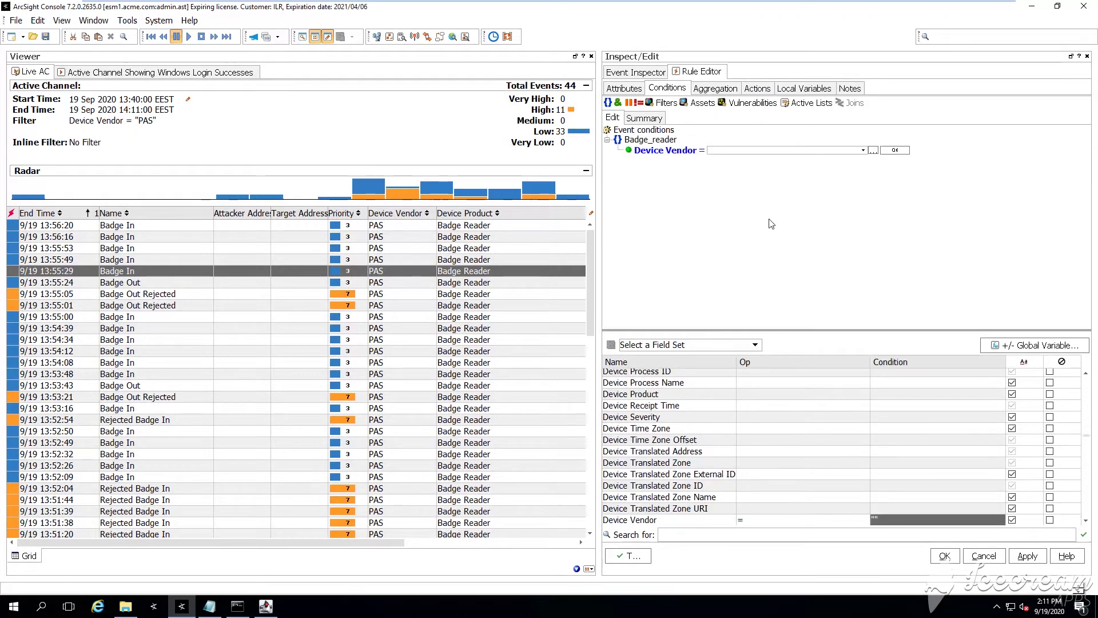
pyautogui.write('PAS')
pyautogui.press('Return')
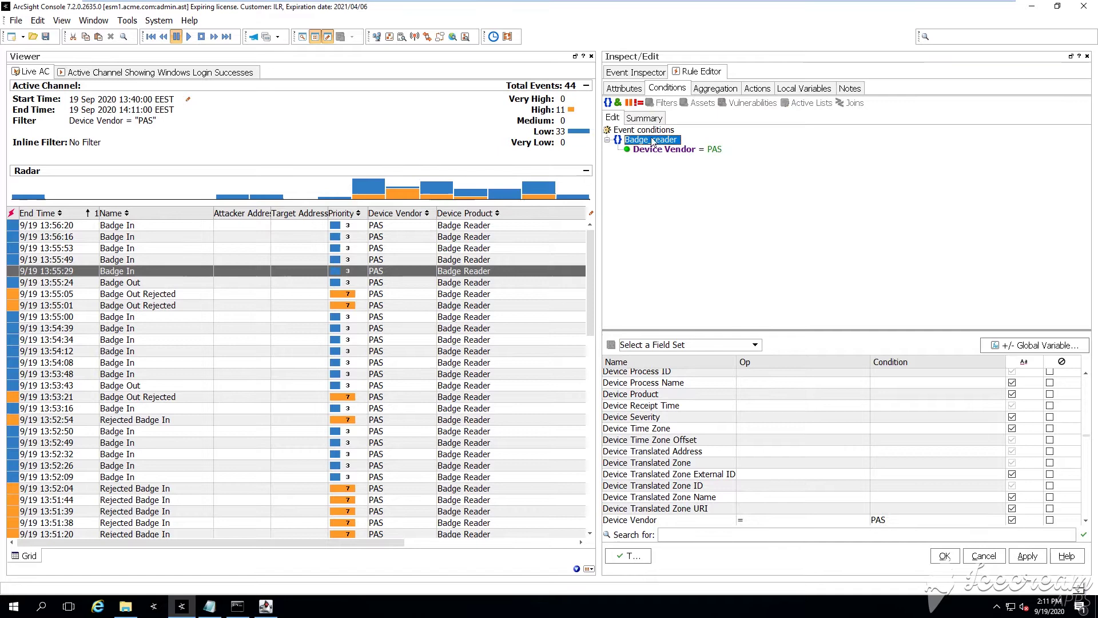
# Add a Device Product = Badge Reader condition to Badge_reader
pyautogui.rightClick(655, 142)
pyautogui.moveTo(686, 145)
pyautogui.moveTo(915, 215)
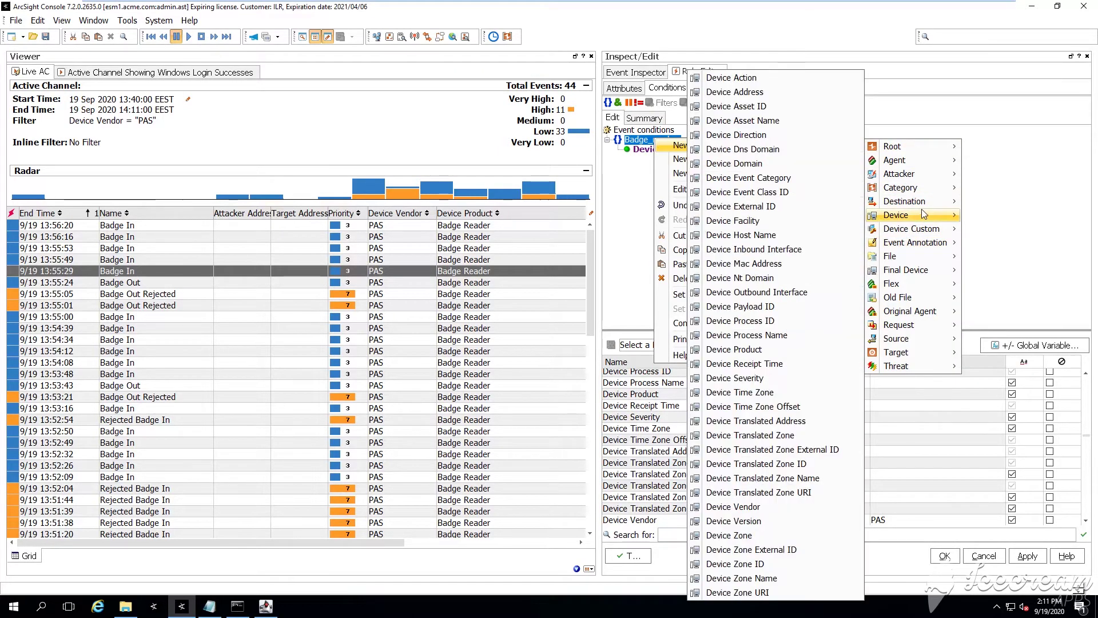
pyautogui.click(743, 349)
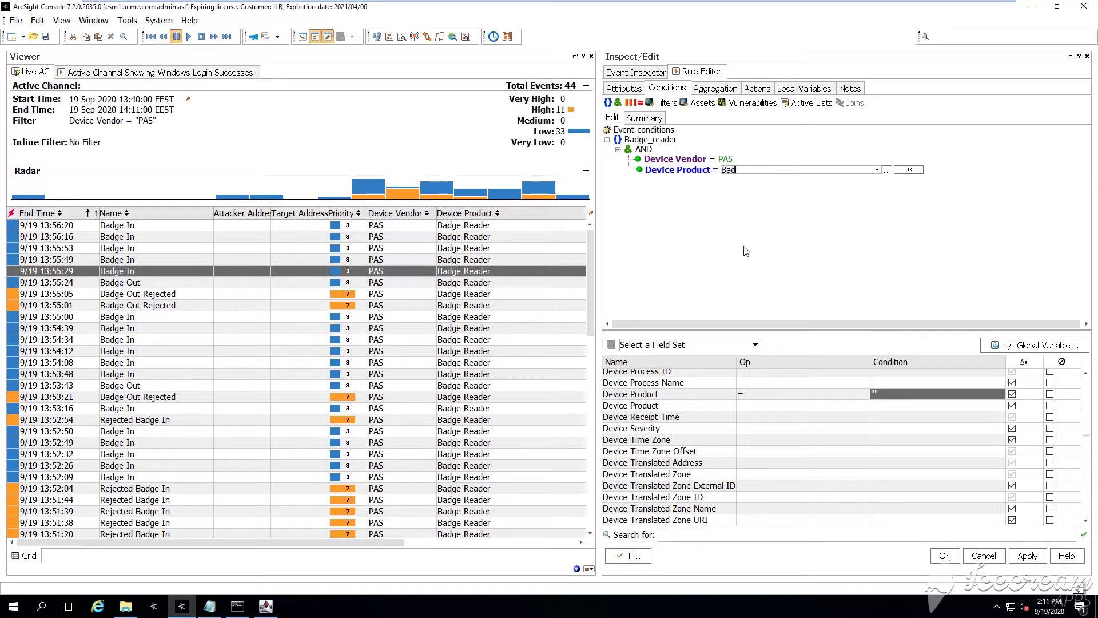
pyautogui.write('Badge Reader')
pyautogui.press('Return')
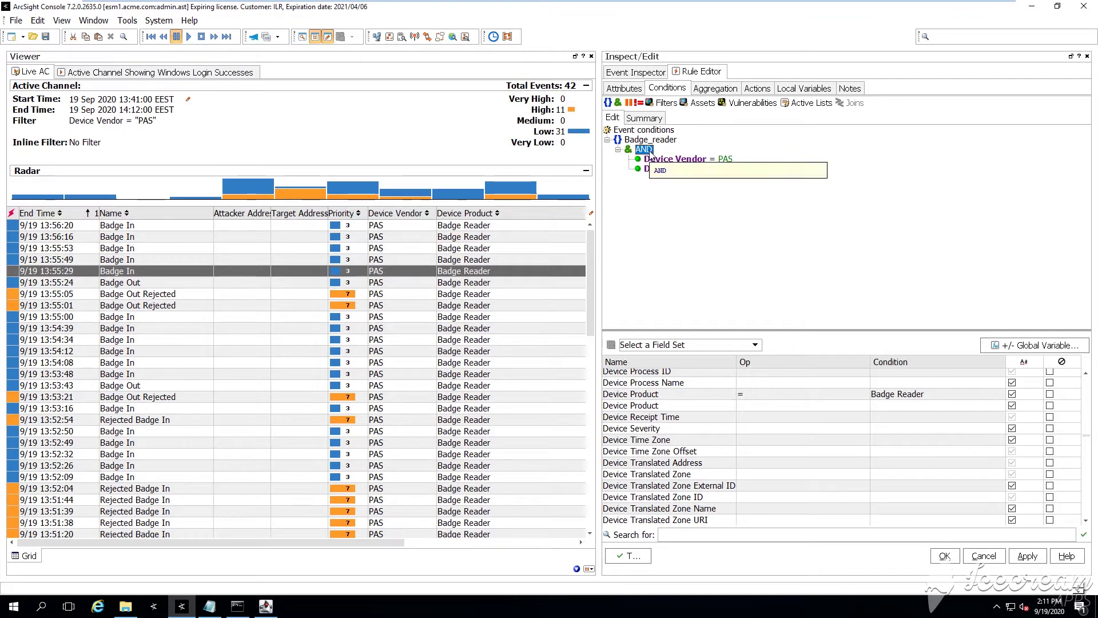
# Add a widened Device Custom String1 column to the Live AC event grid
pyautogui.rightClick(200, 212)
pyautogui.moveTo(251, 294)
pyautogui.moveTo(382, 295)
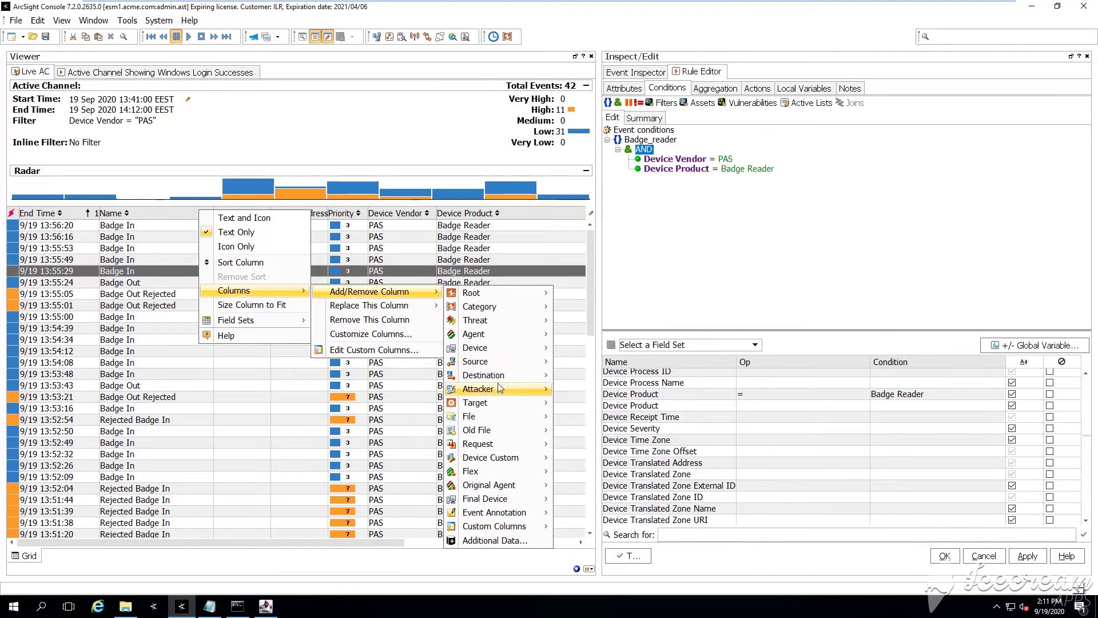
pyautogui.moveTo(491, 457)
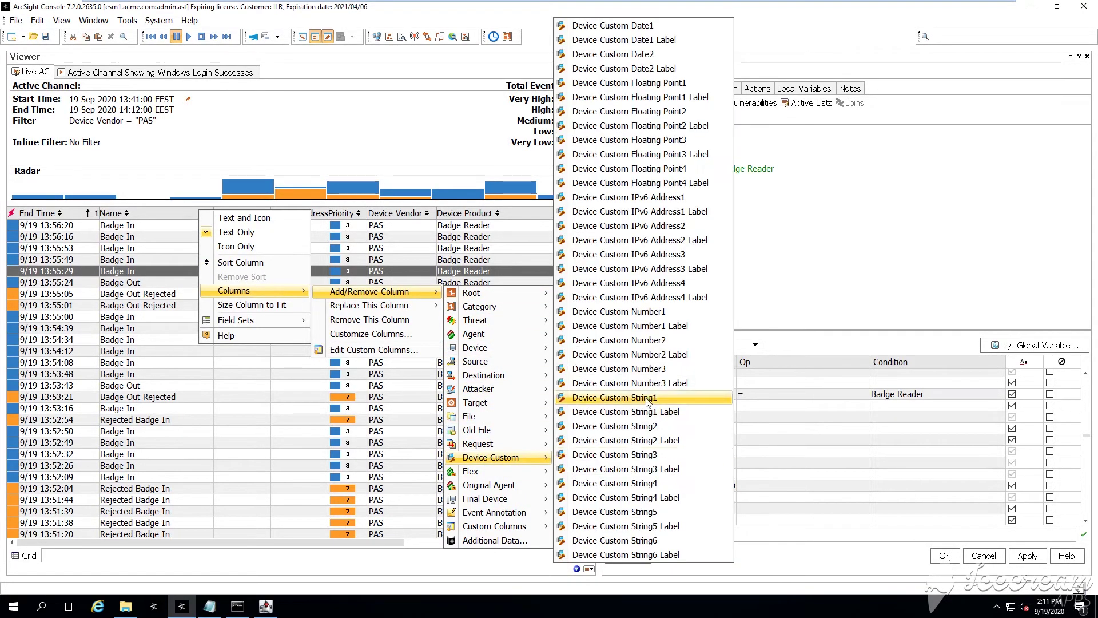
pyautogui.click(616, 397)
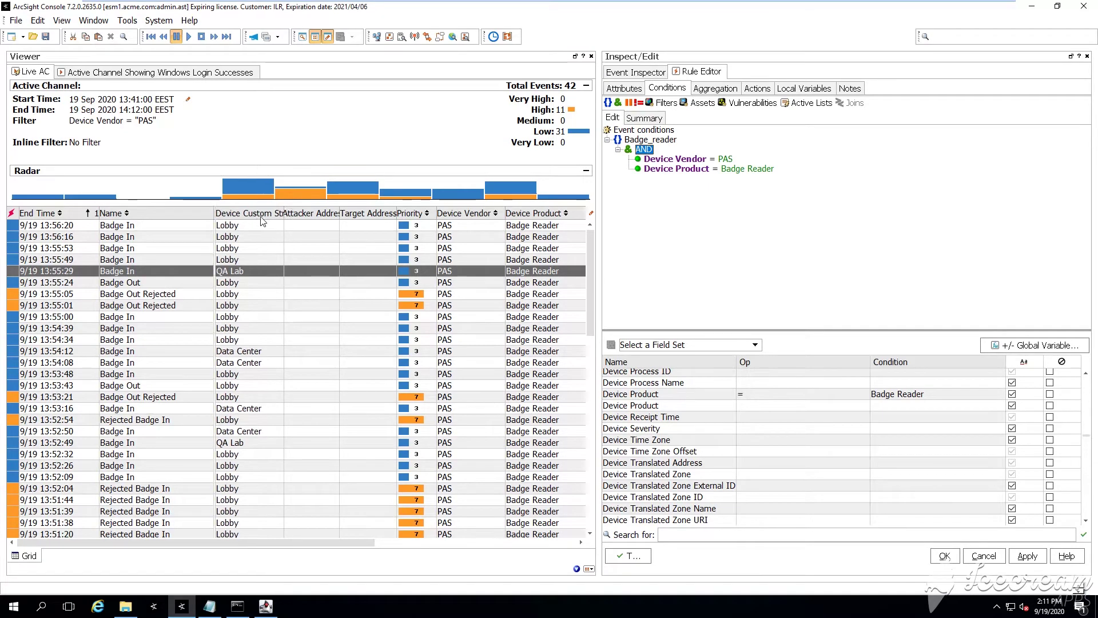
pyautogui.moveTo(281, 212); pyautogui.dragTo(330, 212)
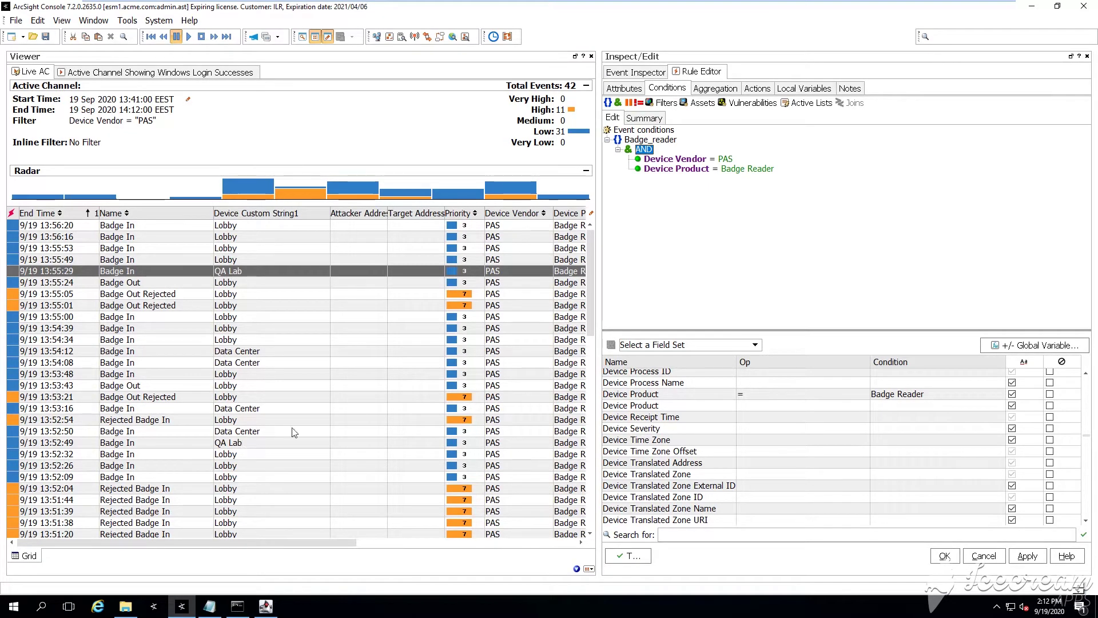
# Add a Device Custom String1 = QA Lab condition under the AND group
pyautogui.rightClick(643, 150)
pyautogui.moveTo(846, 156)
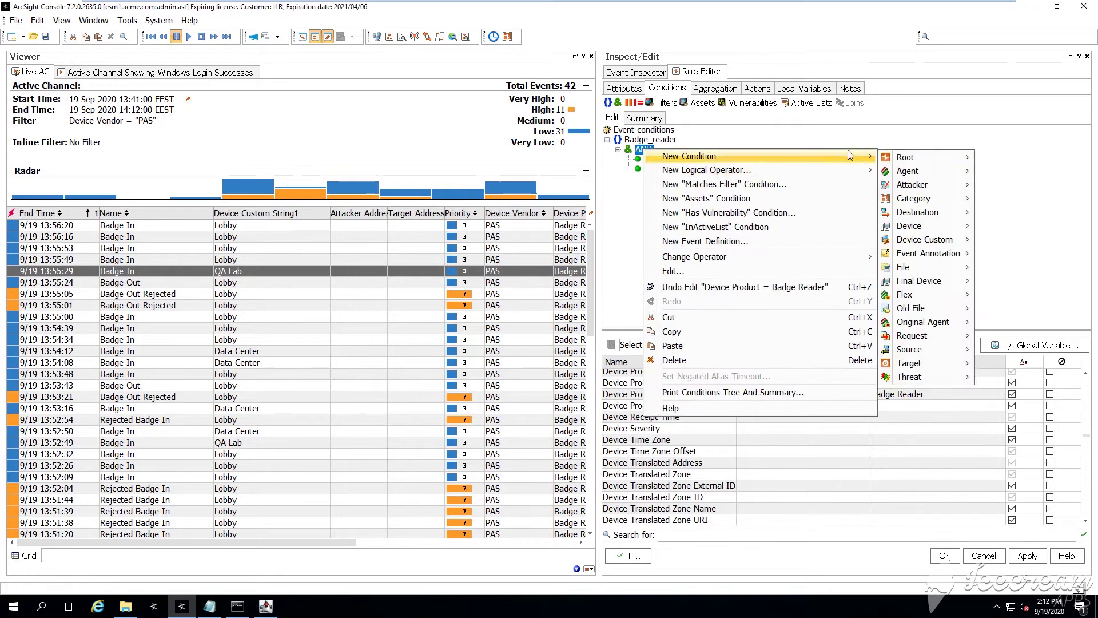
pyautogui.moveTo(913, 240)
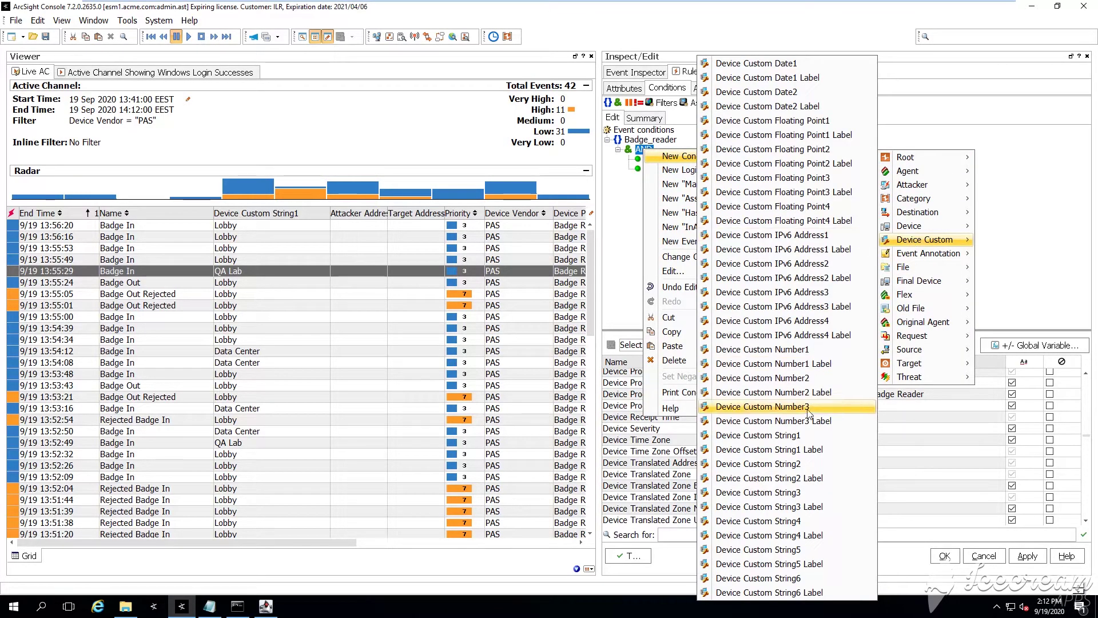
pyautogui.click(801, 435)
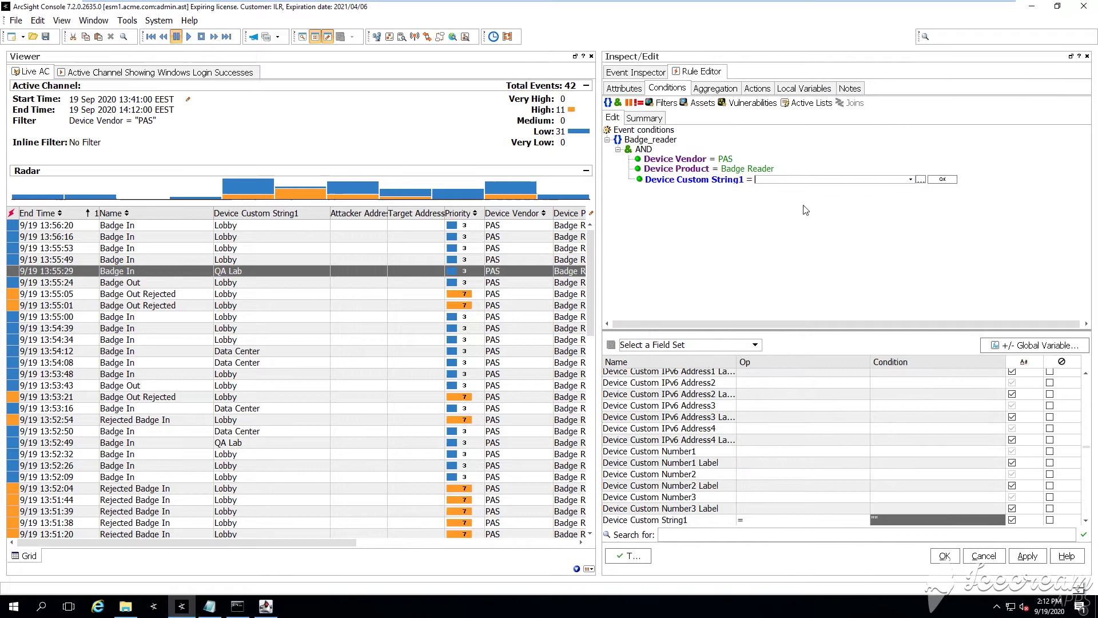
pyautogui.write('QA Lab')
pyautogui.press('Return')
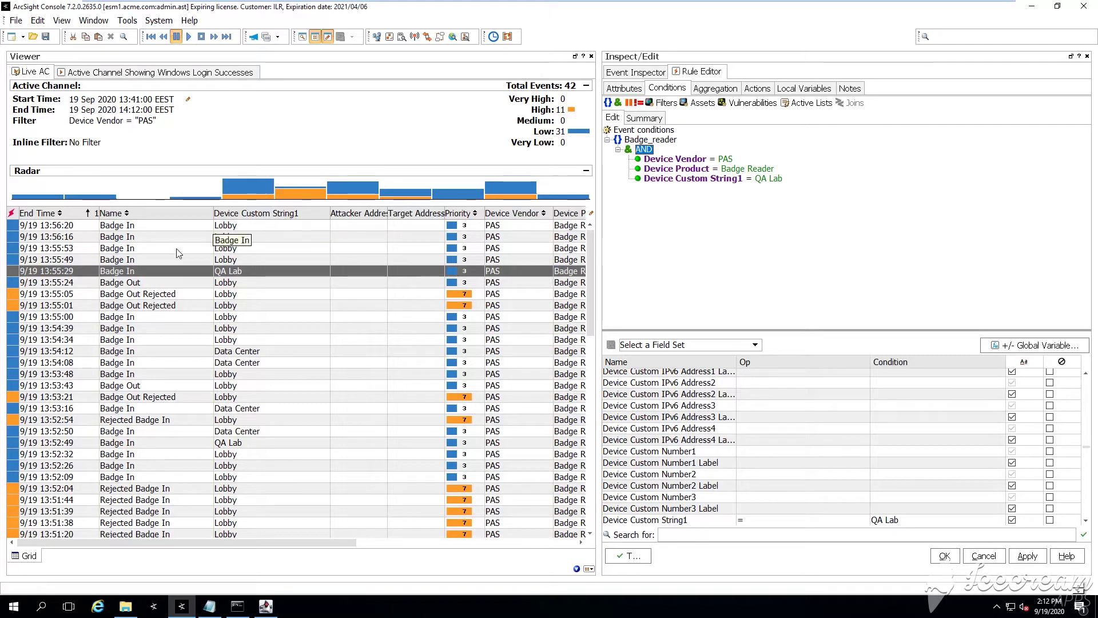
pyautogui.rightClick(185, 215)
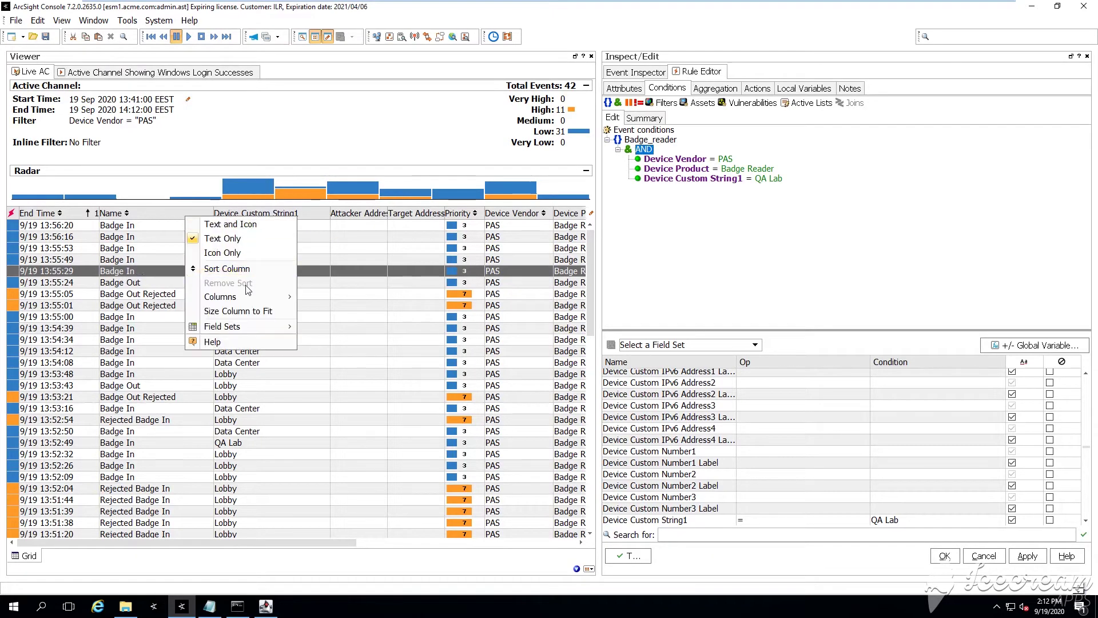
pyautogui.moveTo(288, 294)
pyautogui.moveTo(366, 297)
pyautogui.moveTo(486, 354)
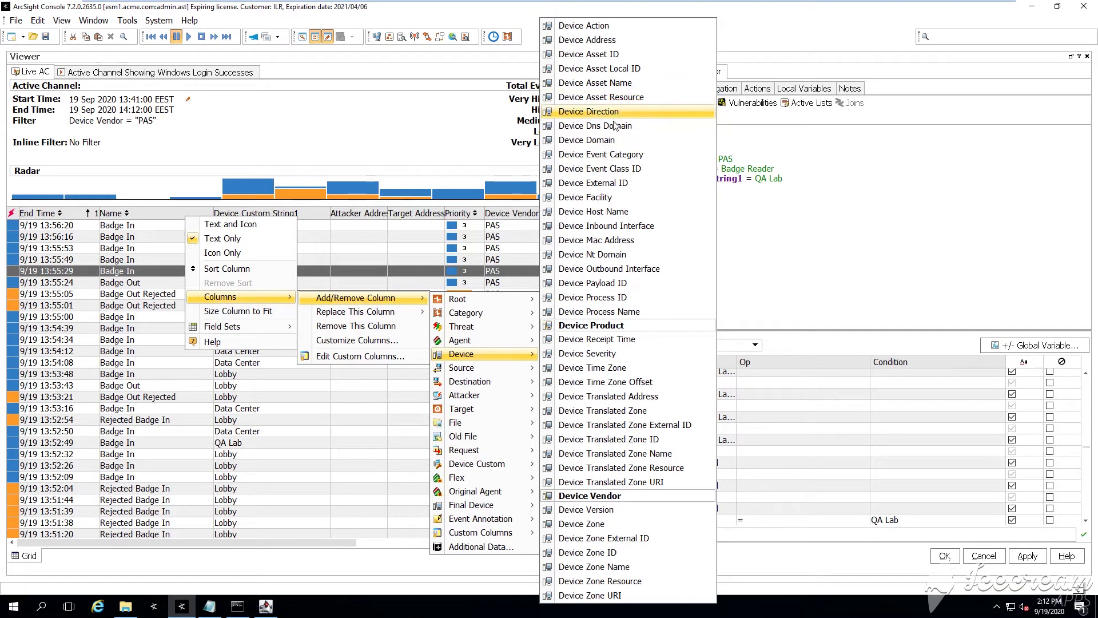
pyautogui.click(625, 169)
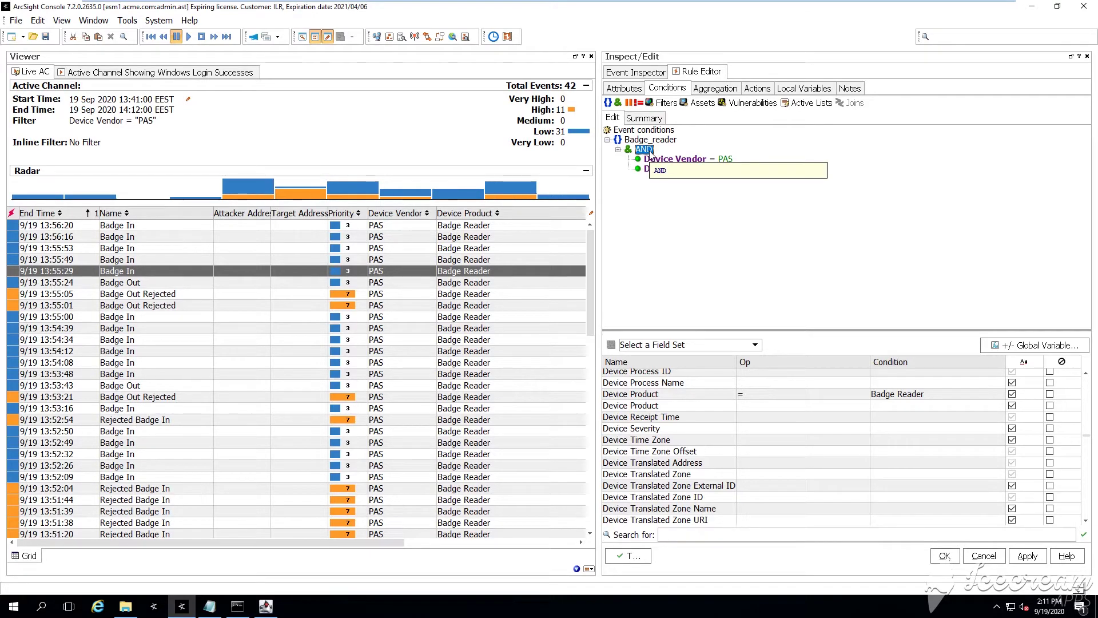
pyautogui.rightClick(200, 213)
pyautogui.moveTo(250, 296)
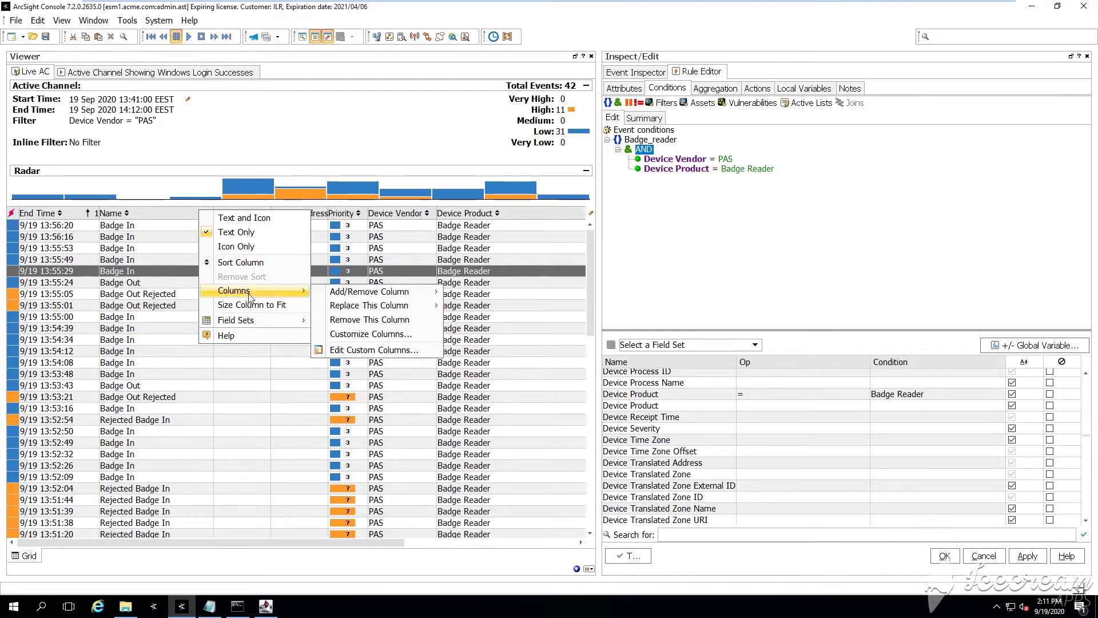
pyautogui.moveTo(372, 292)
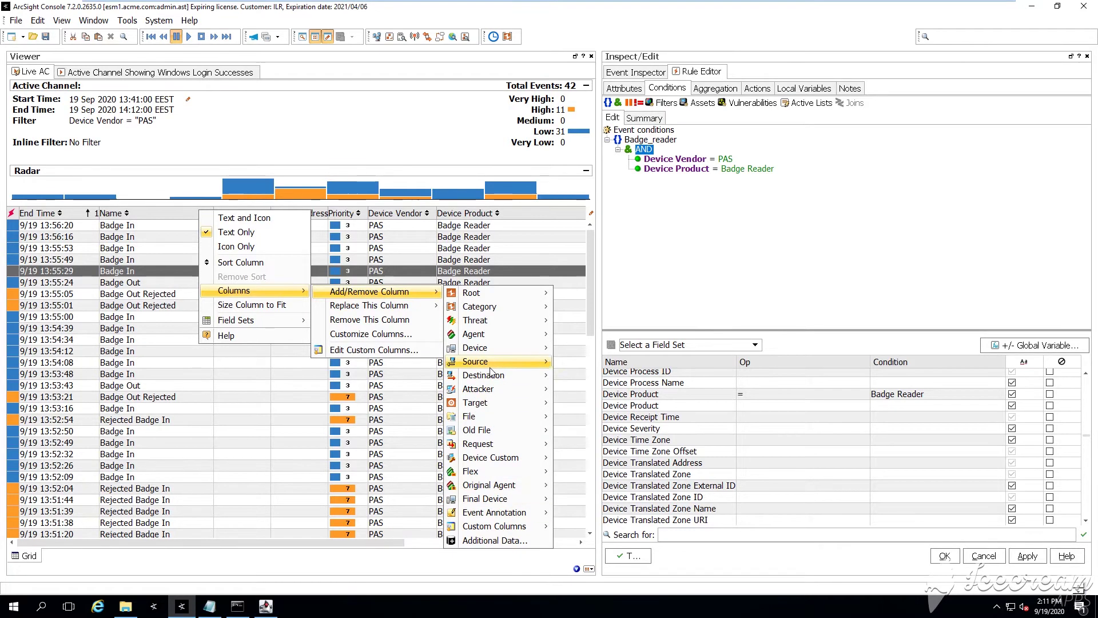
pyautogui.moveTo(491, 457)
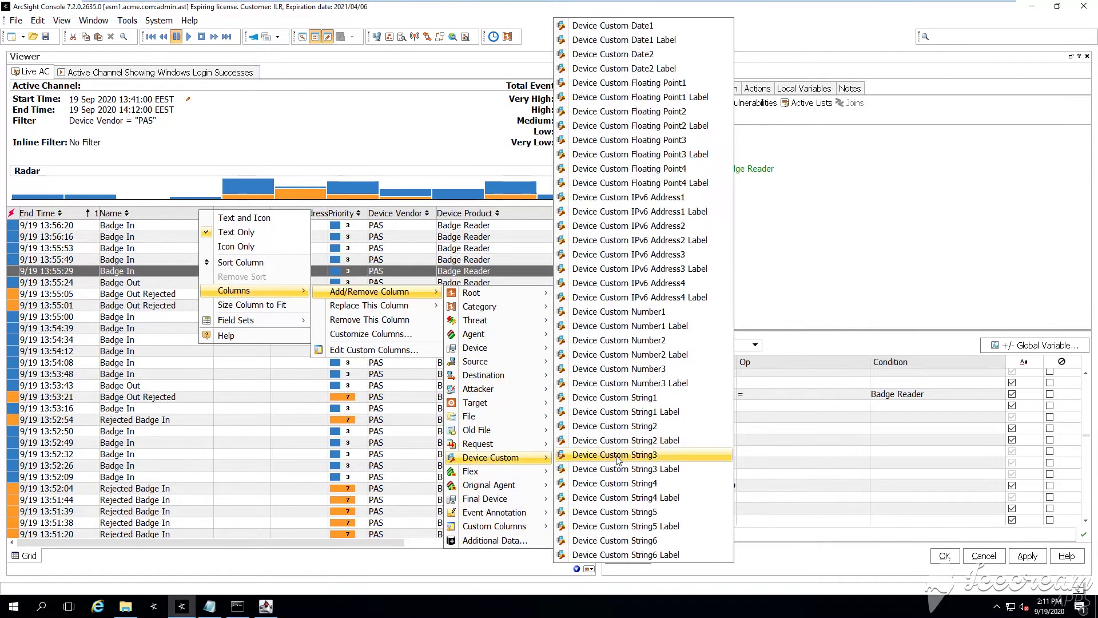
pyautogui.click(646, 399)
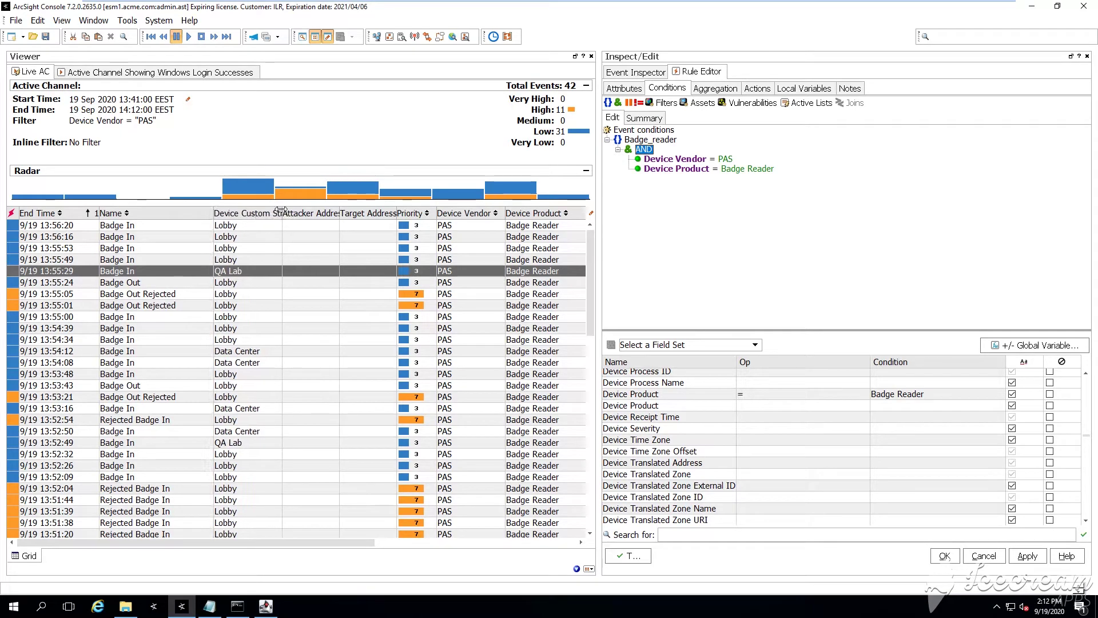
pyautogui.moveTo(281, 211); pyautogui.dragTo(330, 211)
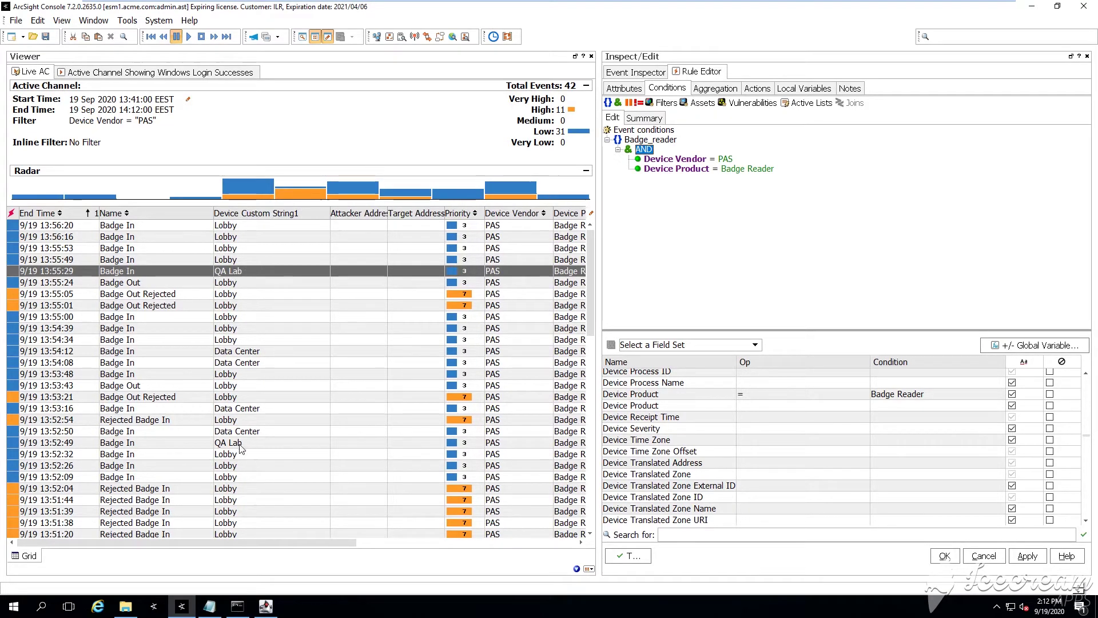
pyautogui.rightClick(643, 150)
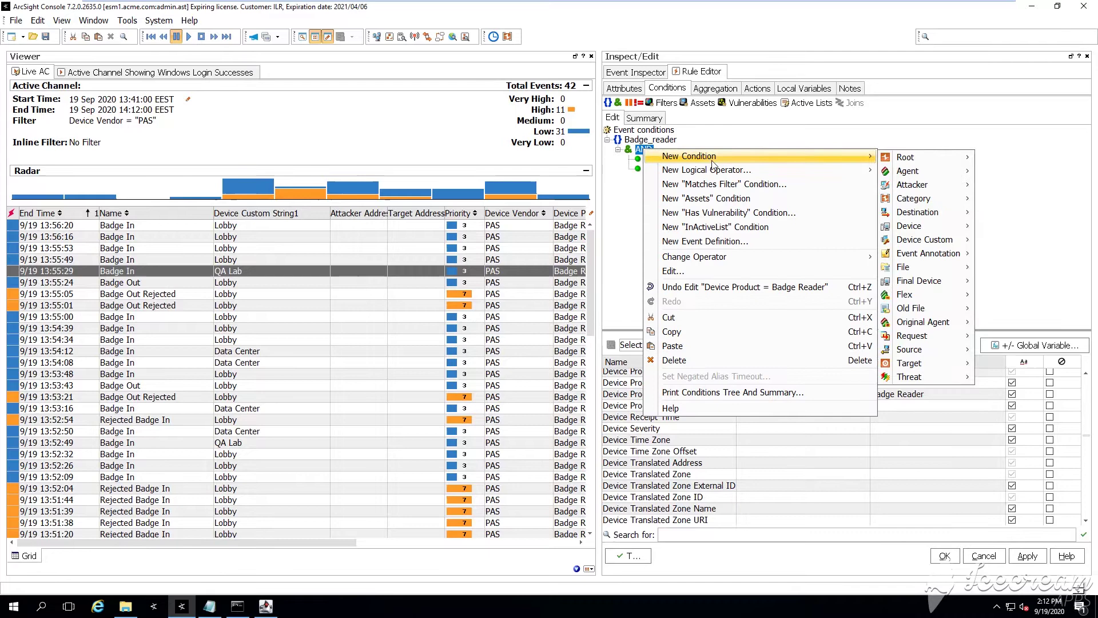
pyautogui.moveTo(840, 156)
pyautogui.moveTo(920, 239)
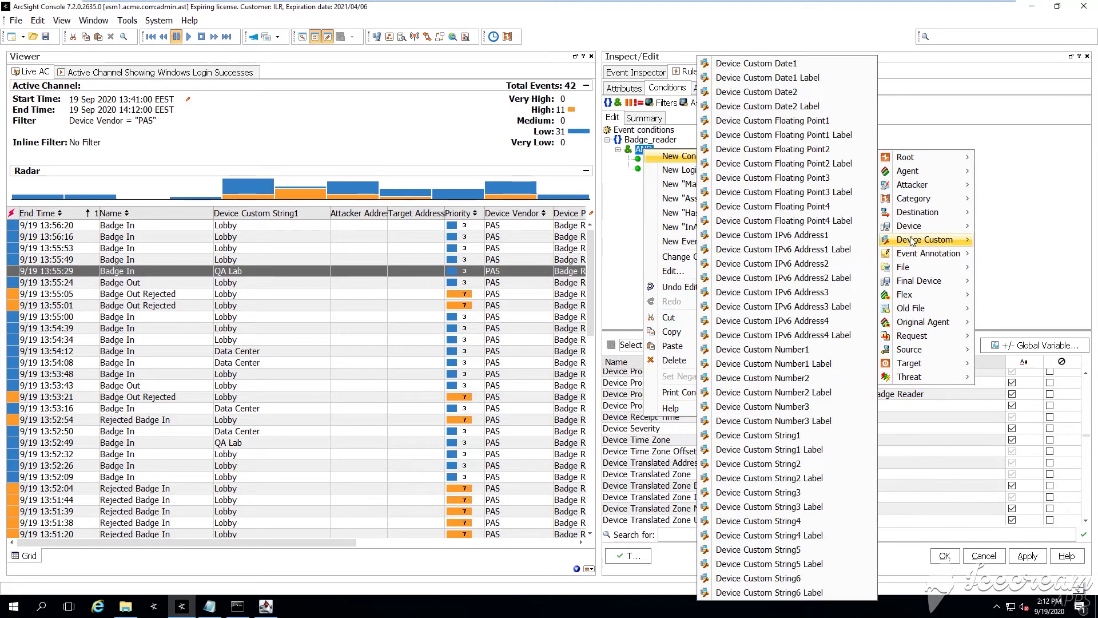
pyautogui.click(757, 434)
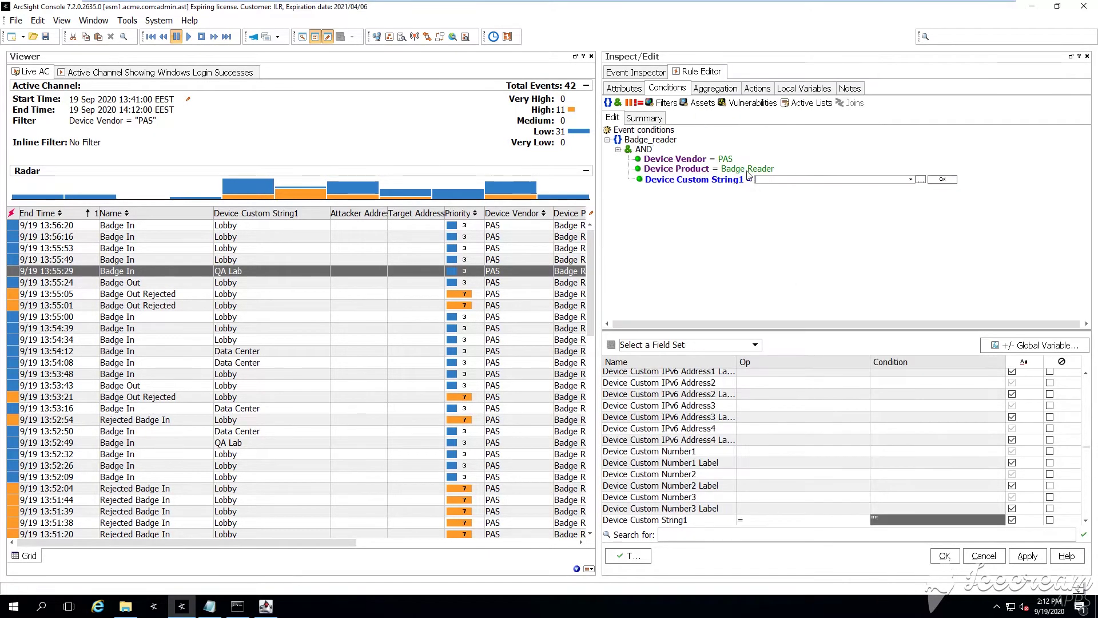
pyautogui.write('QA Lab')
pyautogui.press('Return')
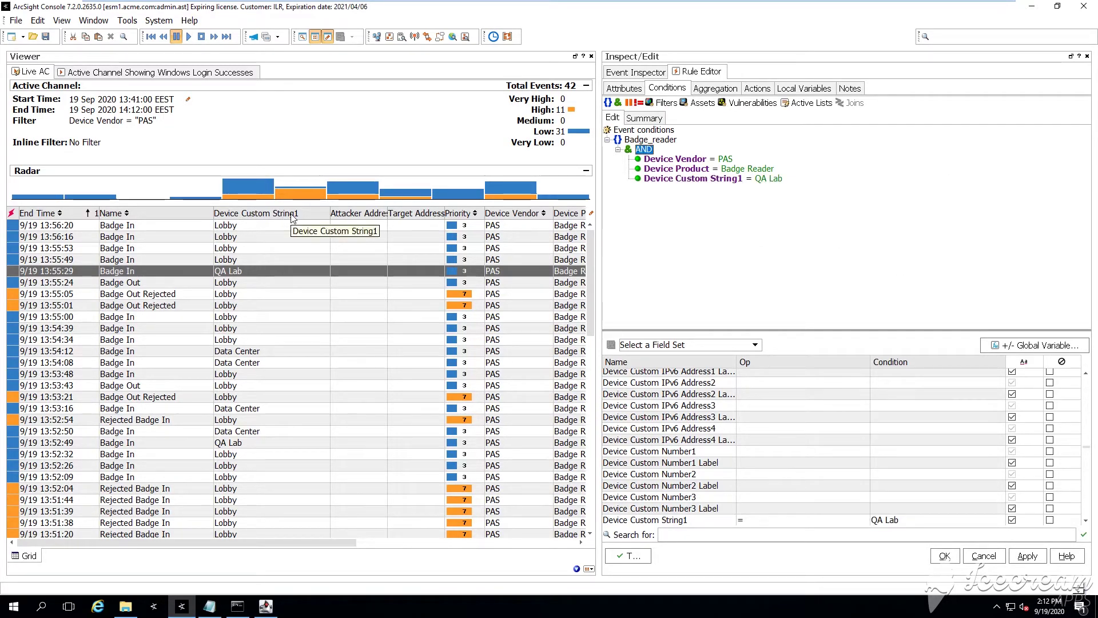
# Add a Device Event Class ID column to the event grid, fitted to its header
pyautogui.rightClick(188, 221)
pyautogui.moveTo(246, 296)
pyautogui.moveTo(366, 298)
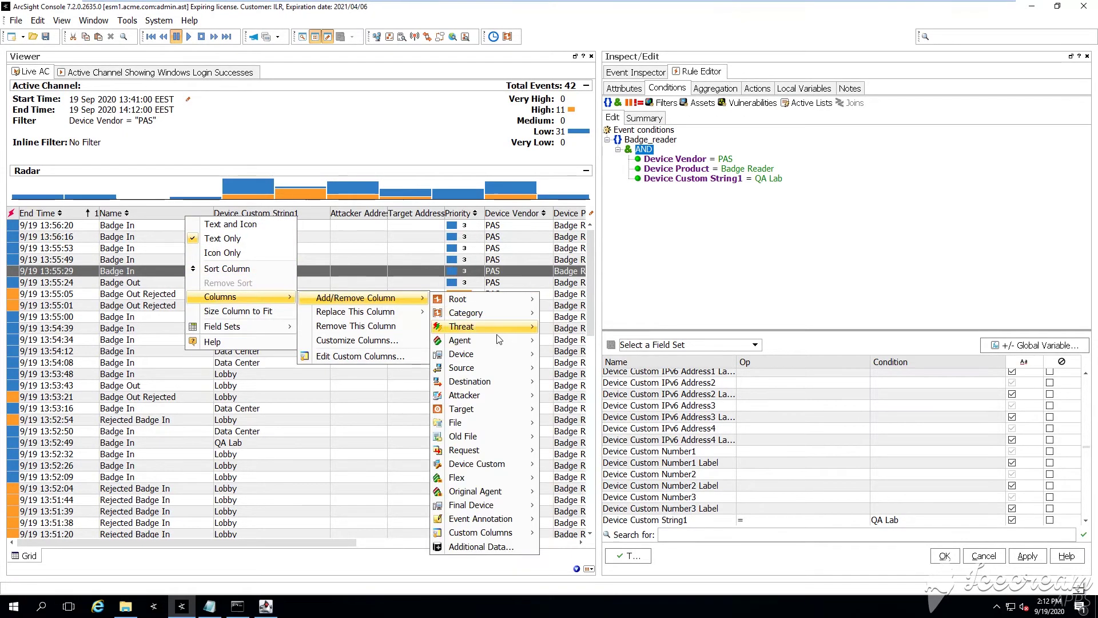
pyautogui.moveTo(497, 354)
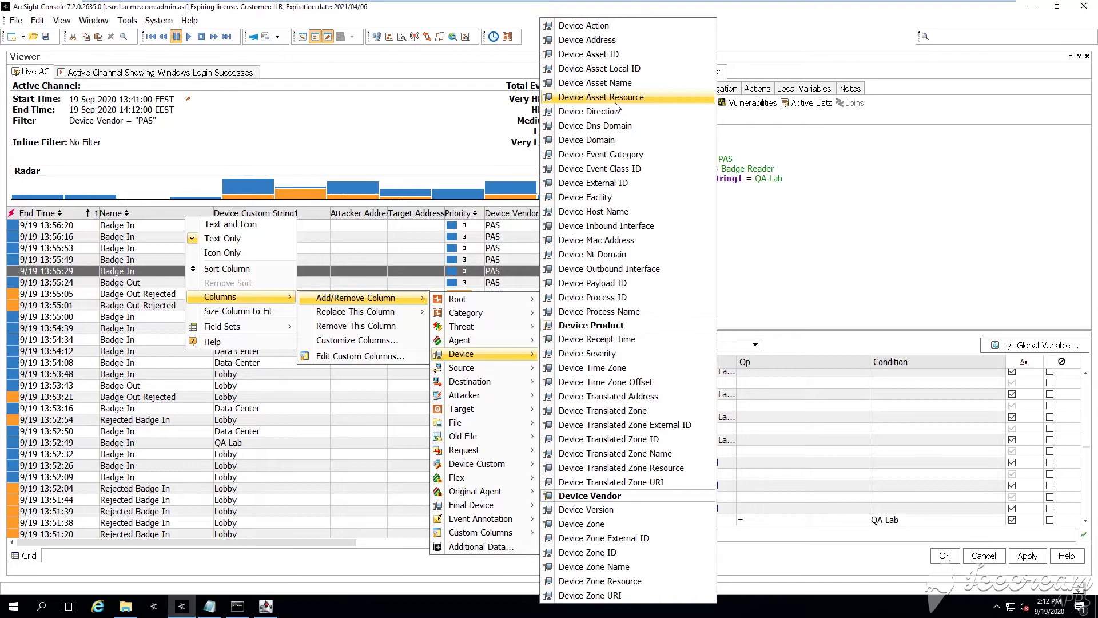
pyautogui.click(622, 169)
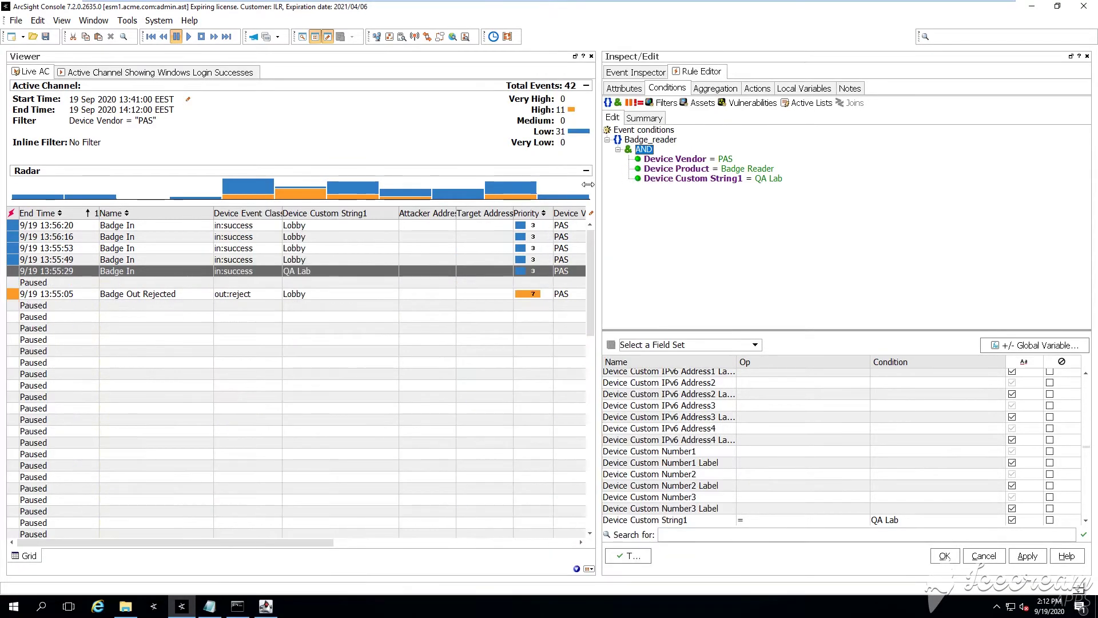
pyautogui.doubleClick(282, 214)
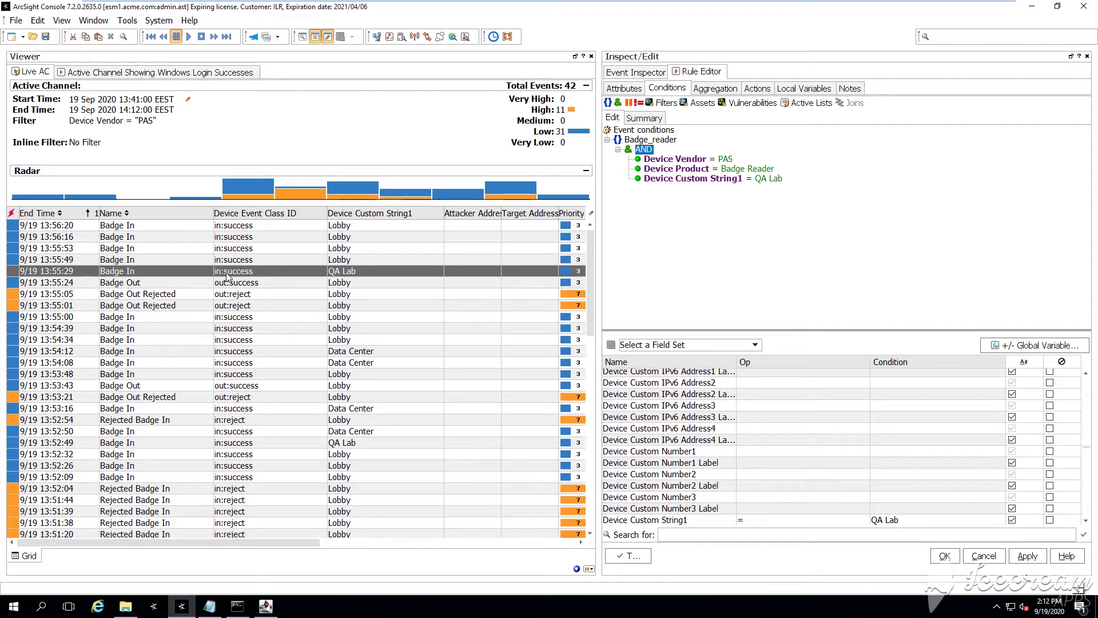
# Add a Device Event Class ID = in:success condition under Badge_reader's AND group
pyautogui.rightClick(643, 150)
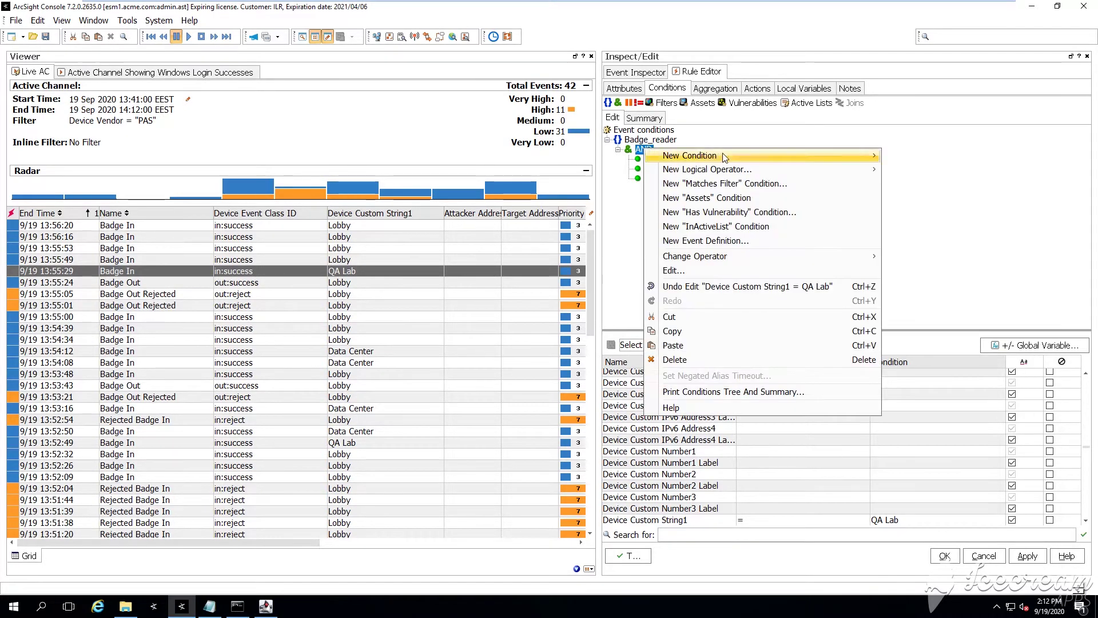
pyautogui.moveTo(838, 157)
pyautogui.moveTo(920, 226)
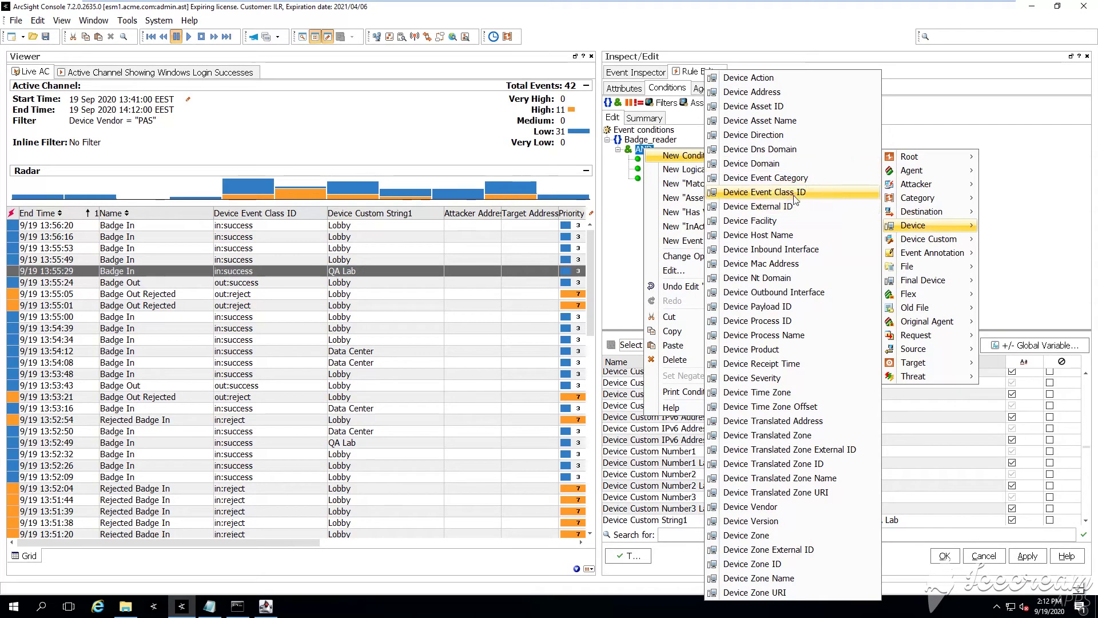
pyautogui.click(760, 191)
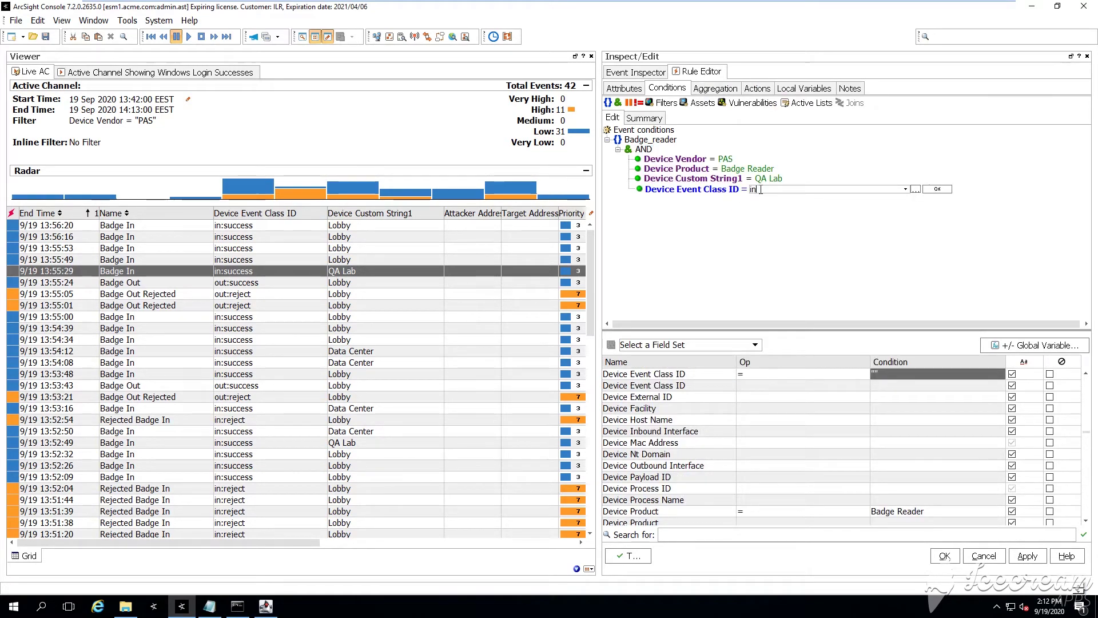
pyautogui.write('in:success')
pyautogui.press('Return')
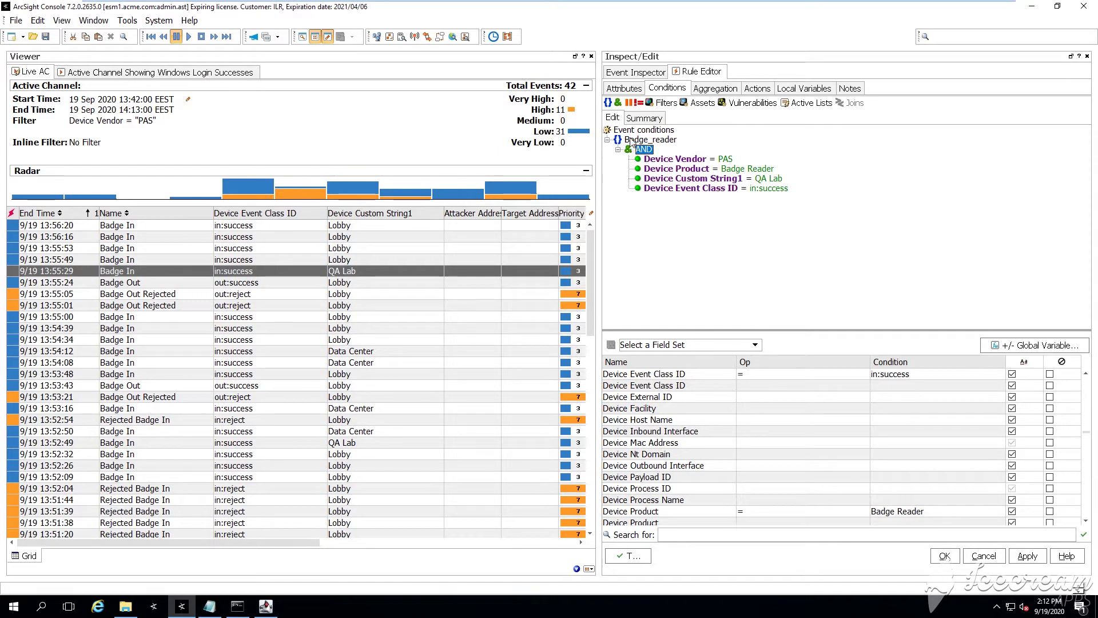
# Add a second event definition with the alias Successfull_login
pyautogui.click(608, 103)
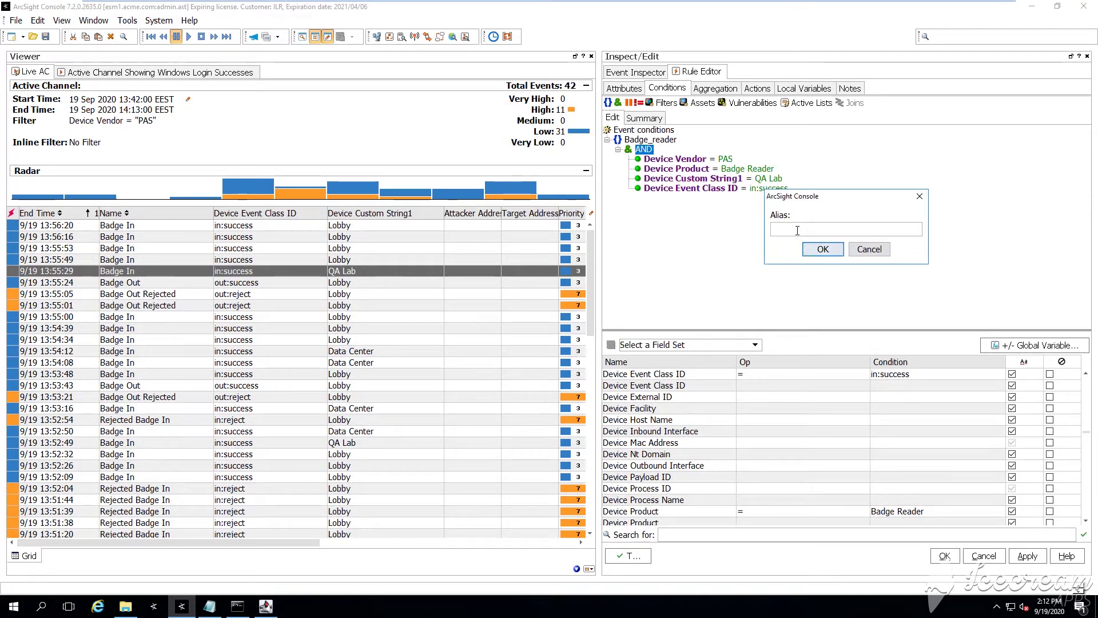
pyautogui.write('Successff')
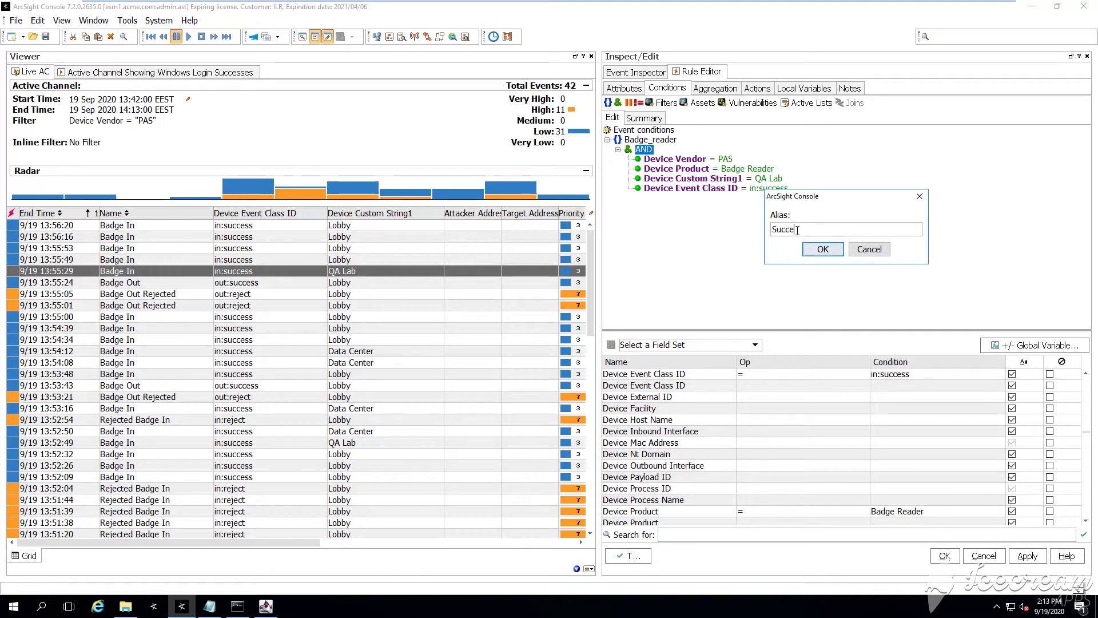
pyautogui.press('BackSpace')
pyautogui.press('BackSpace')
pyautogui.write('full_lo')
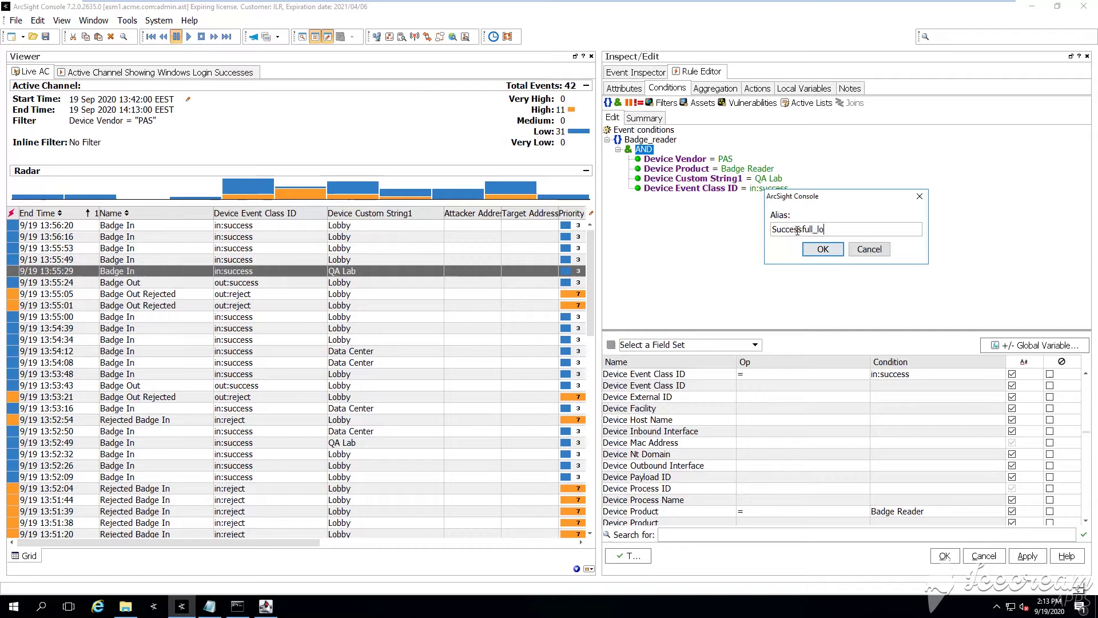
pyautogui.write('gin')
pyautogui.press('Return')
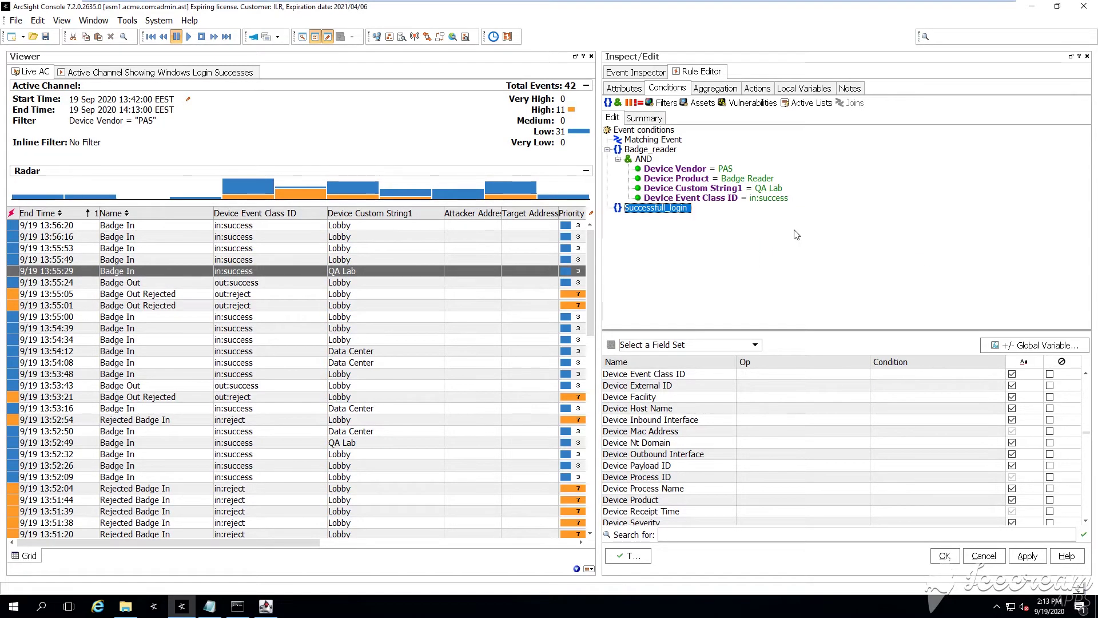
pyautogui.rightClick(632, 208)
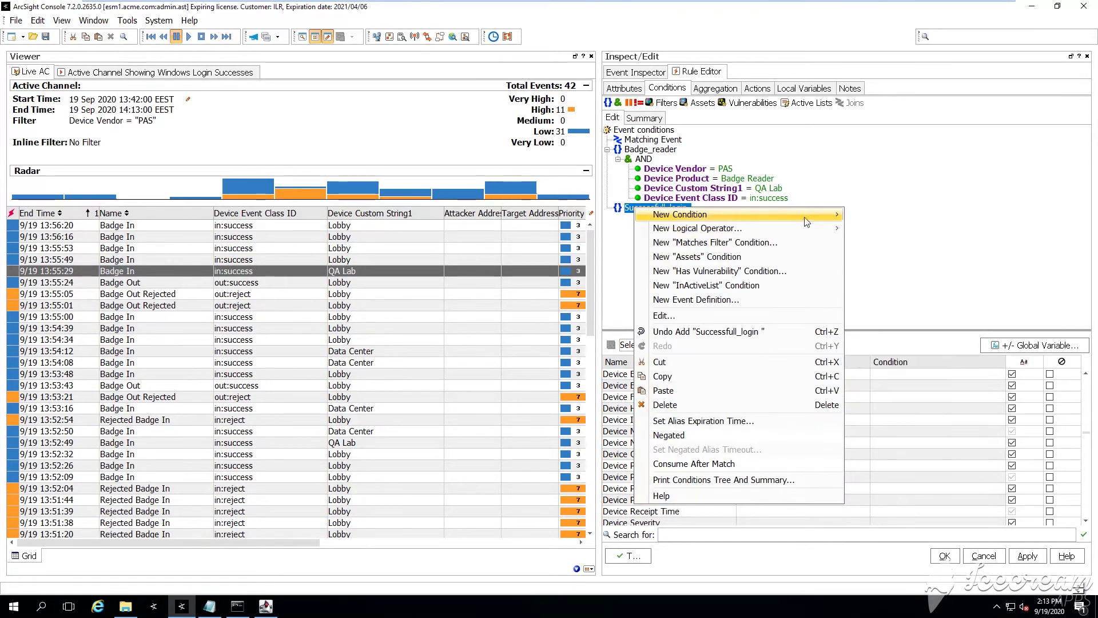
# Confirm Successfull_login as the alias for the new rule event
pyautogui.moveTo(800, 214)
pyautogui.click(140, 74)
pyautogui.click(163, 76)
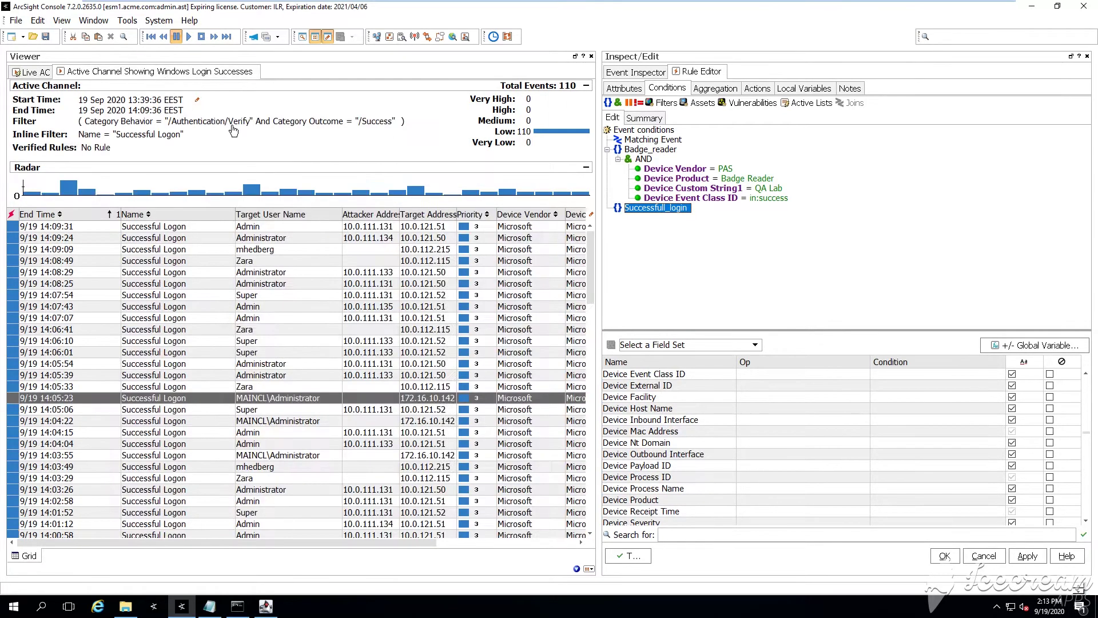
pyautogui.rightClick(211, 215)
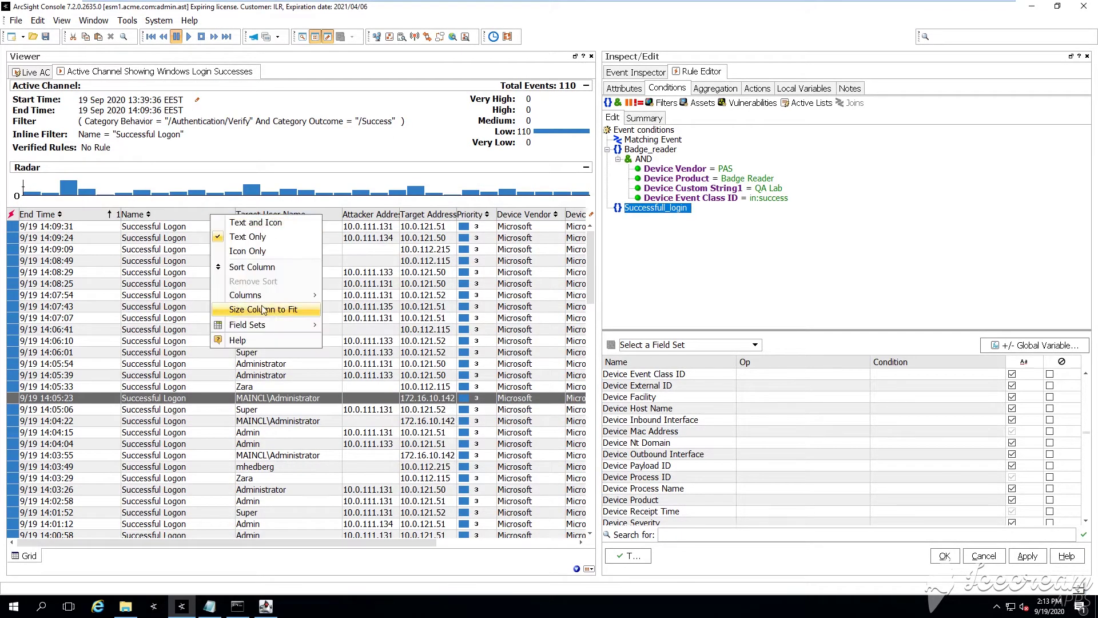
pyautogui.moveTo(269, 294)
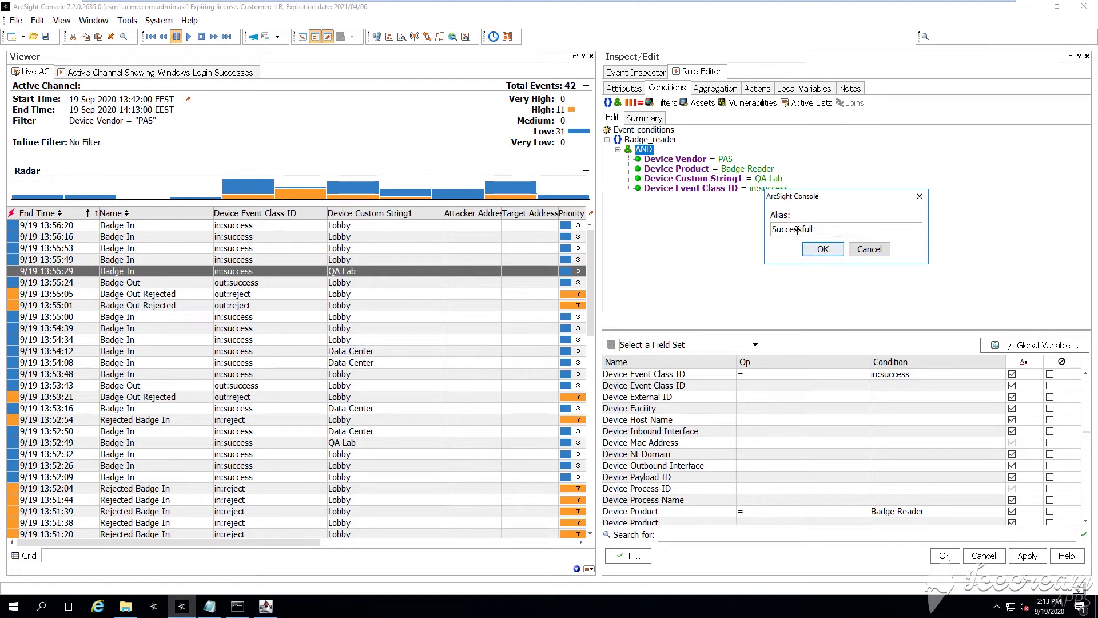
pyautogui.write('ll login')
pyautogui.press('Return')
pyautogui.rightClick(633, 207)
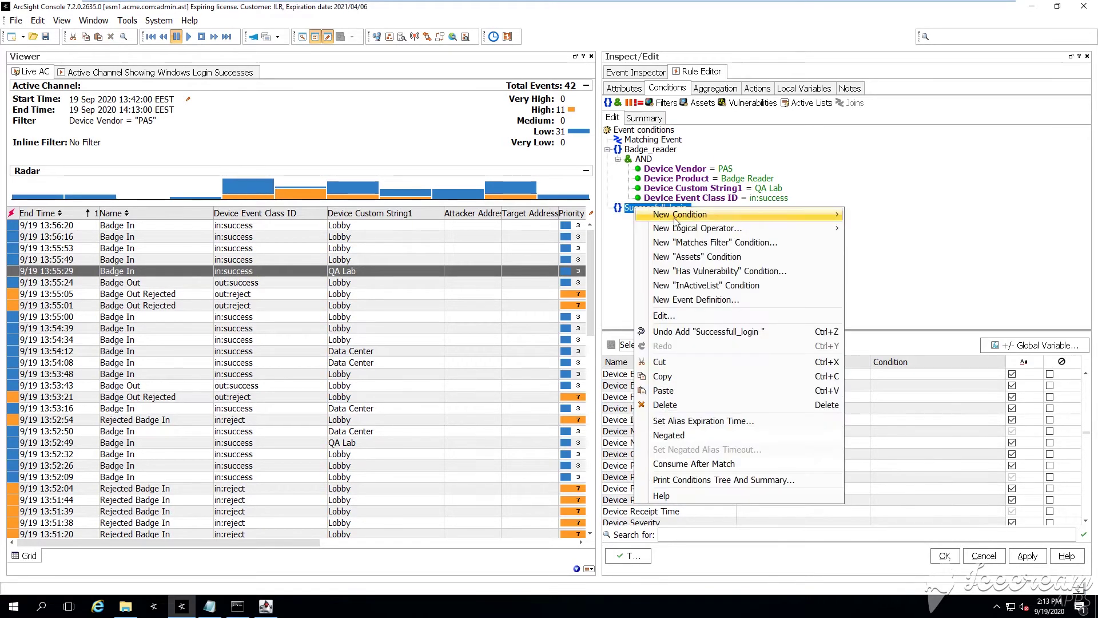
pyautogui.moveTo(818, 214)
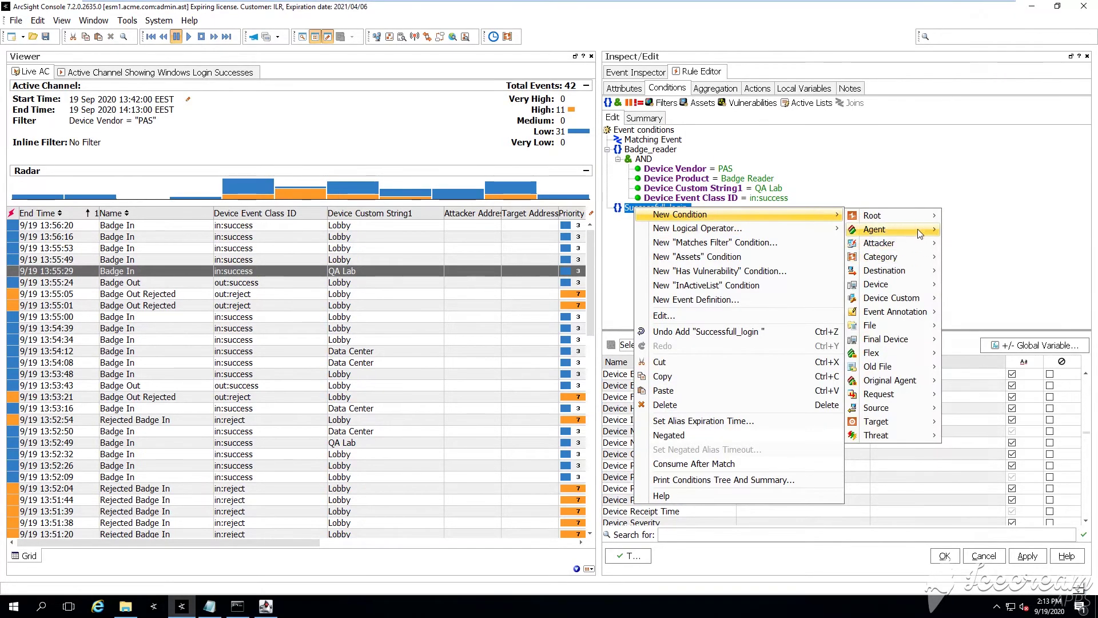
# Add a Category Behavior column to the Windows Login Successes channel
pyautogui.click(137, 70)
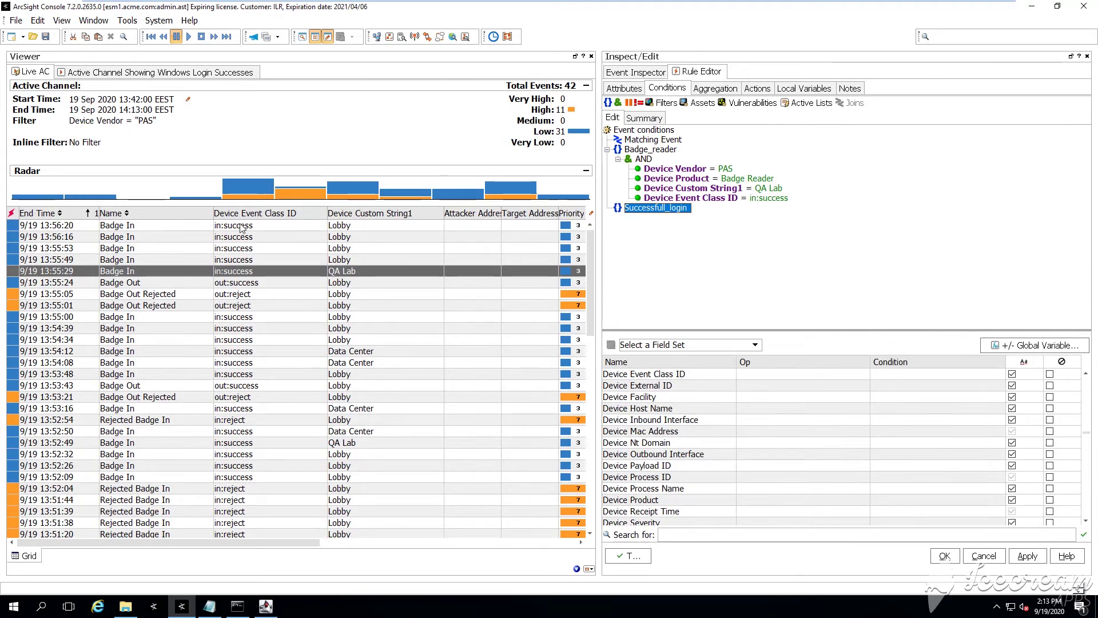
pyautogui.click(160, 74)
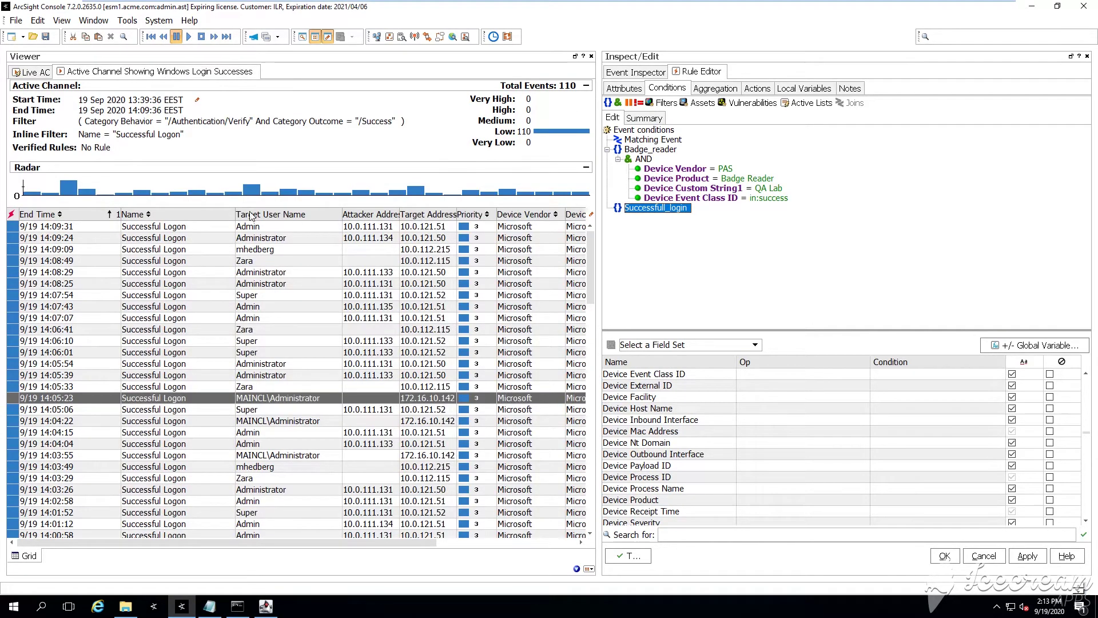
pyautogui.rightClick(211, 214)
pyautogui.moveTo(281, 304)
pyautogui.moveTo(389, 296)
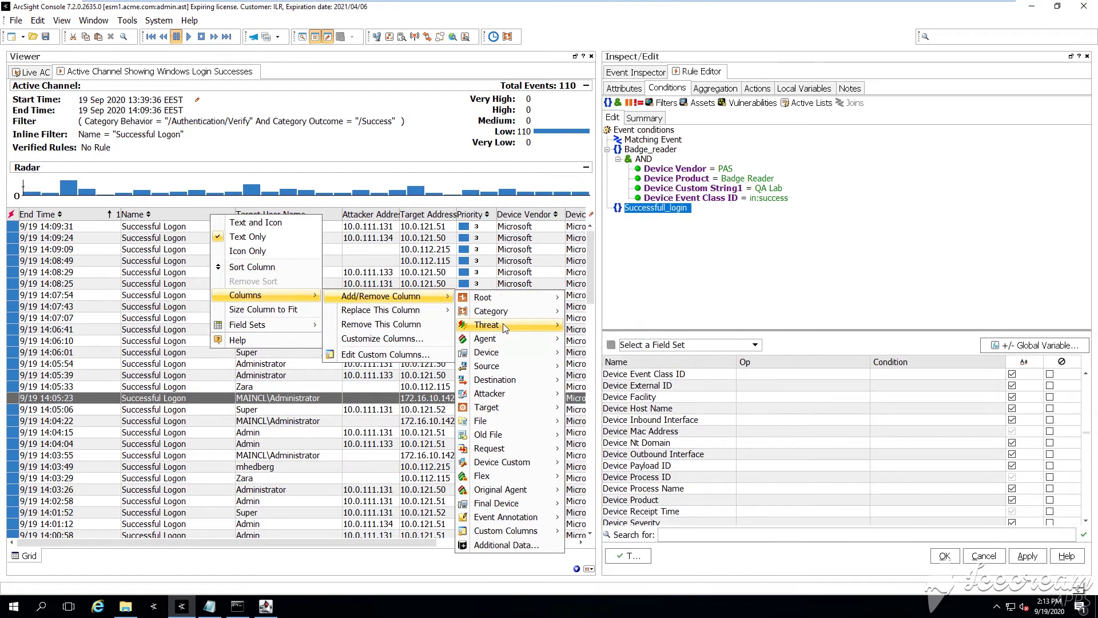
pyautogui.moveTo(492, 312)
pyautogui.click(605, 312)
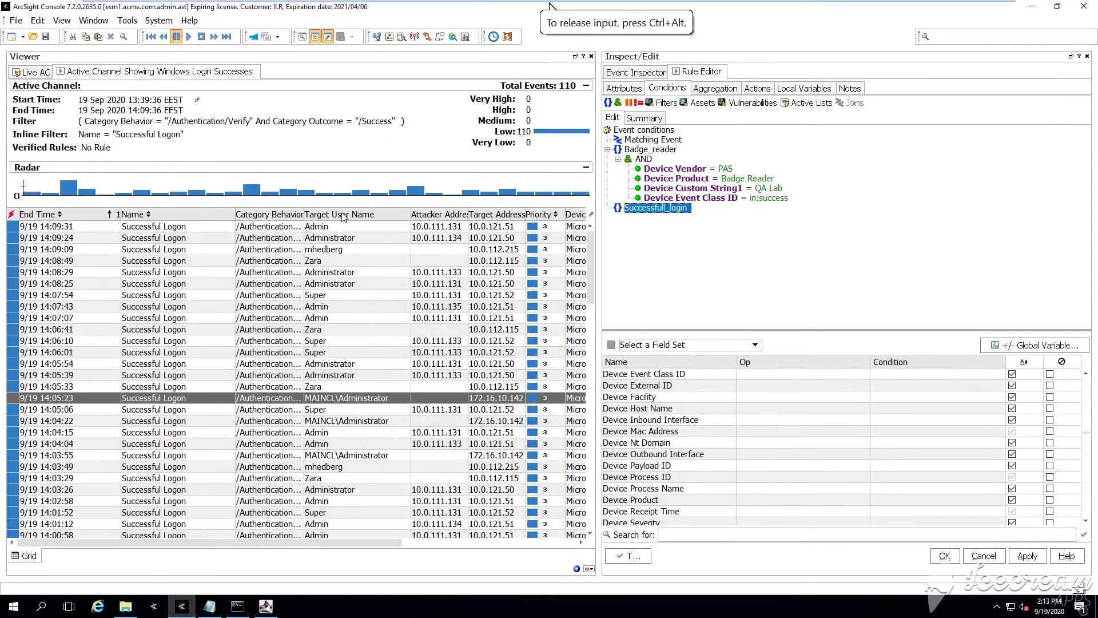
# Widen the Category Behavior column and add a Category Outcome column beside it
pyautogui.doubleClick(308, 214)
pyautogui.rightClick(309, 216)
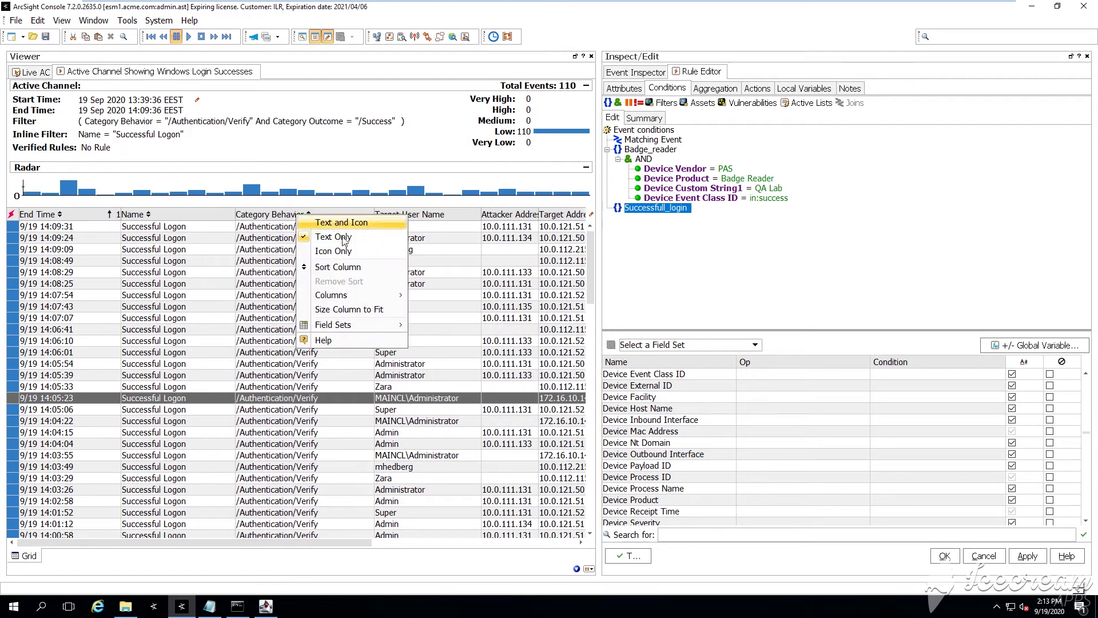
pyautogui.moveTo(355, 296)
pyautogui.moveTo(473, 302)
pyautogui.moveTo(571, 310)
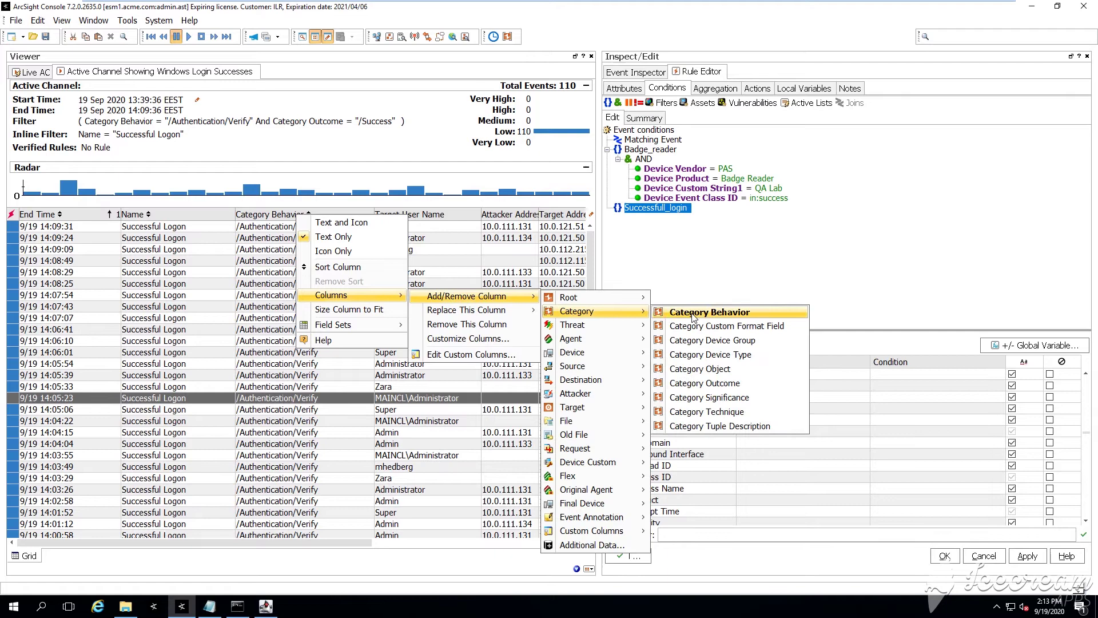
pyautogui.click(718, 384)
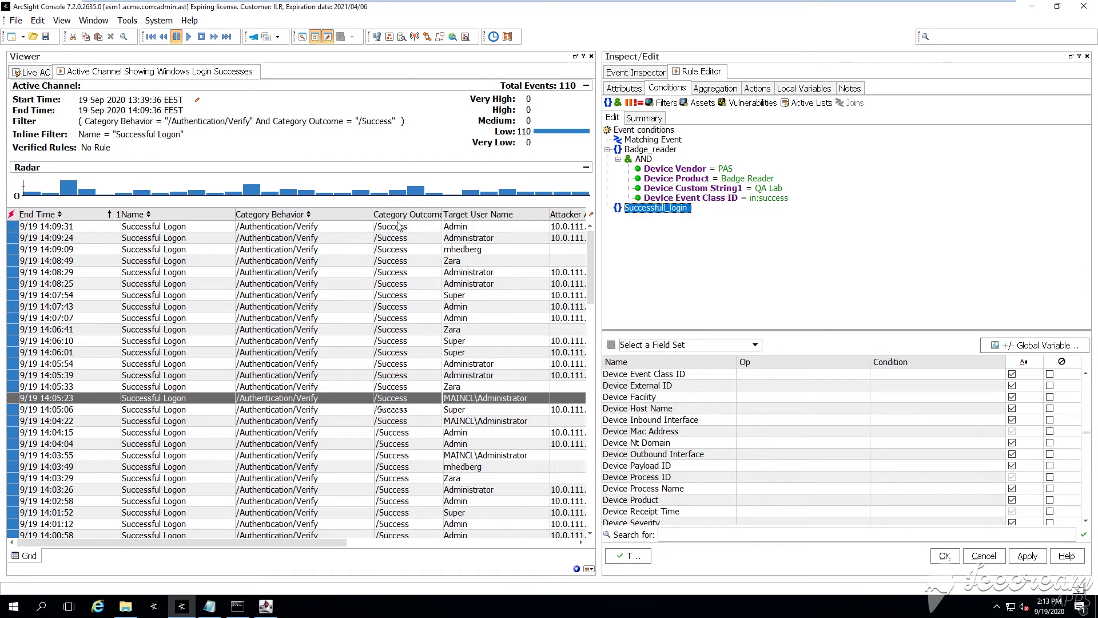
# Add a Category Behavior = /Authentication/Verify condition to Successfull_login
pyautogui.rightClick(667, 211)
pyautogui.moveTo(743, 213)
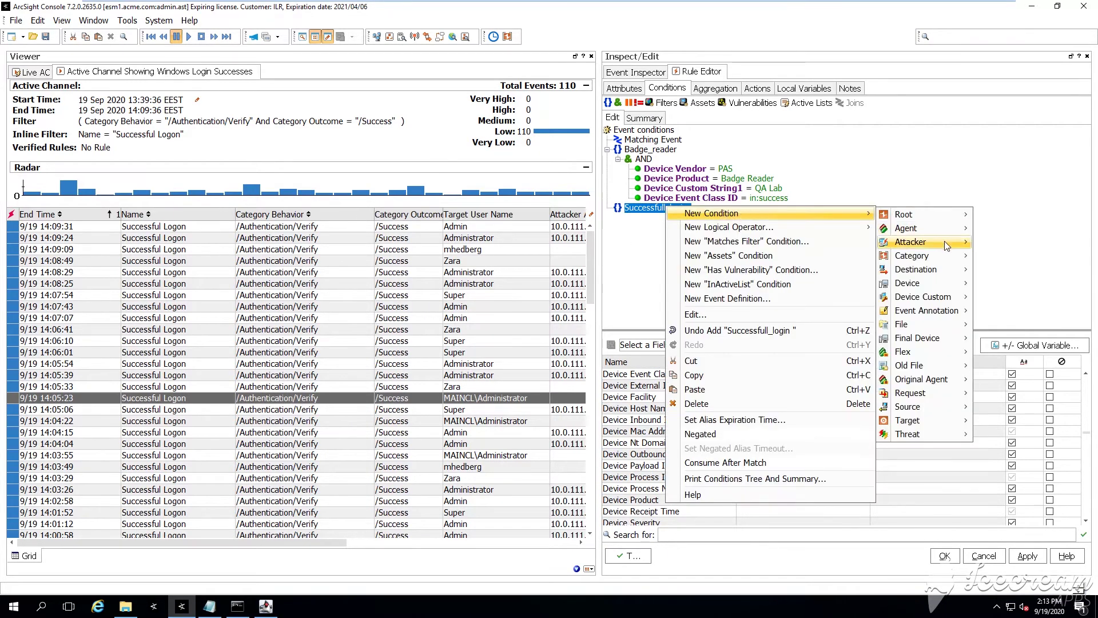
pyautogui.moveTo(892, 261)
pyautogui.click(793, 253)
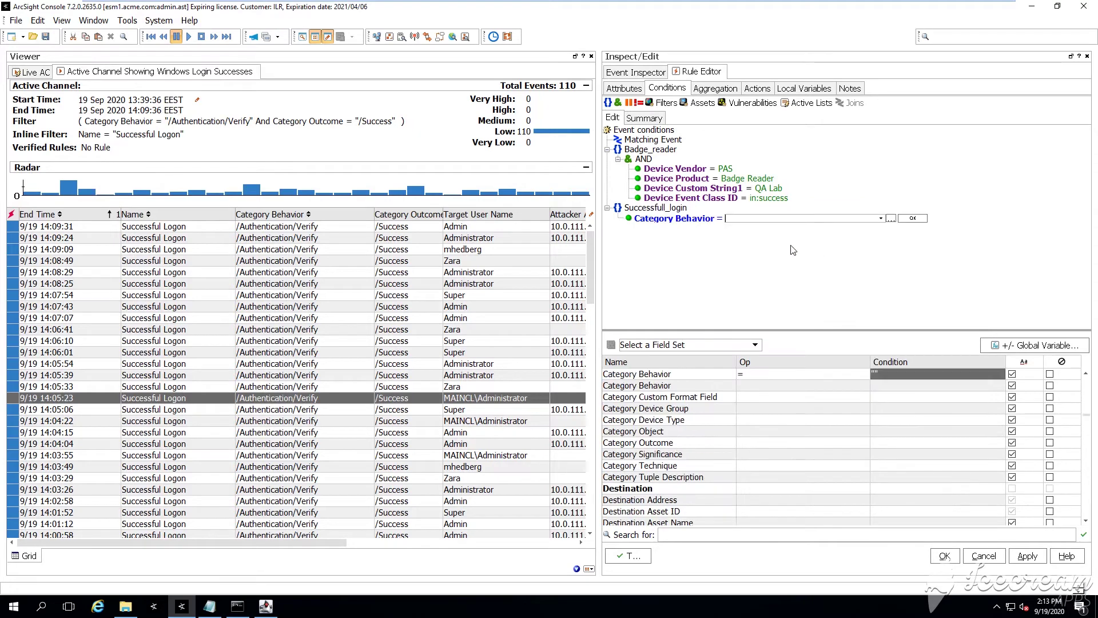
pyautogui.click(881, 218)
pyautogui.click(823, 307)
pyautogui.click(913, 218)
# Add a Category Outcome = /Success condition to Successfull_login
pyautogui.click(670, 208)
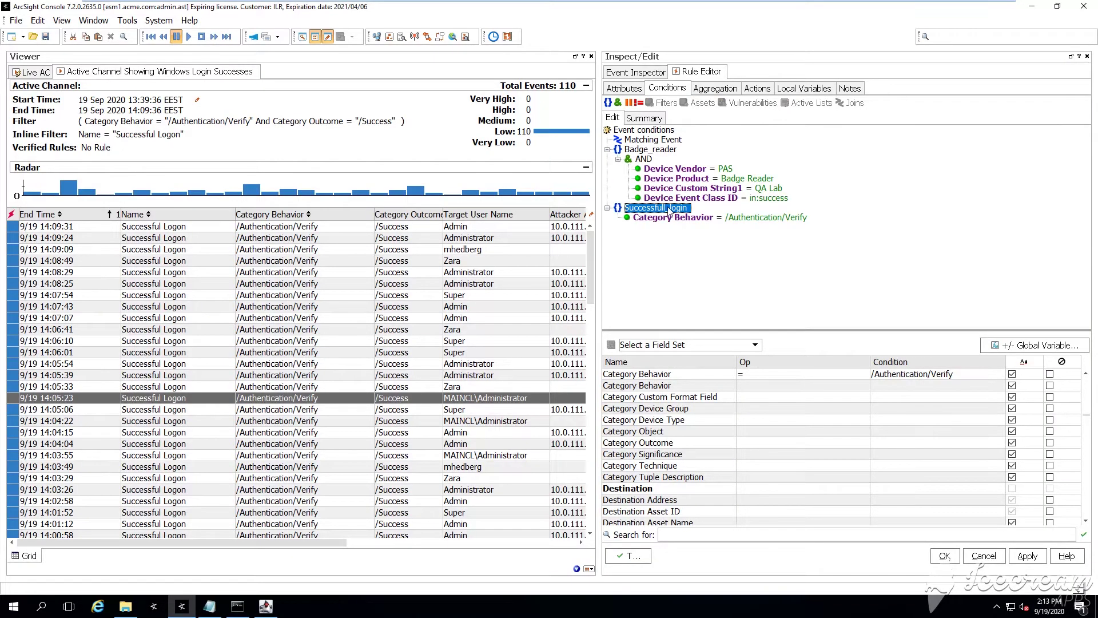
pyautogui.rightClick(671, 210)
pyautogui.moveTo(747, 214)
pyautogui.moveTo(1005, 254)
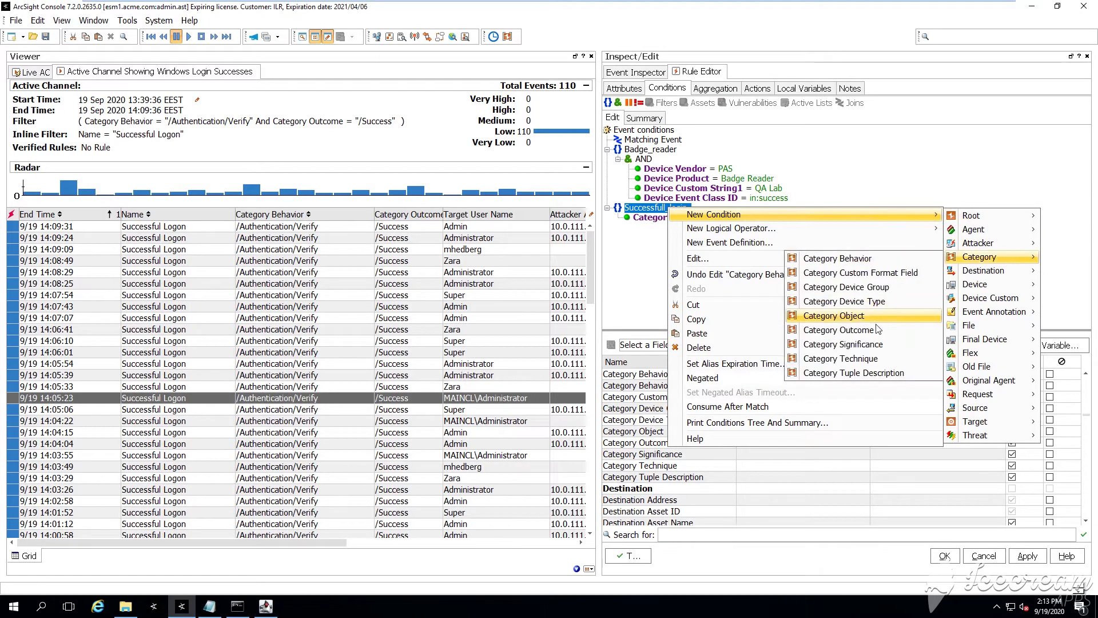
pyautogui.click(838, 330)
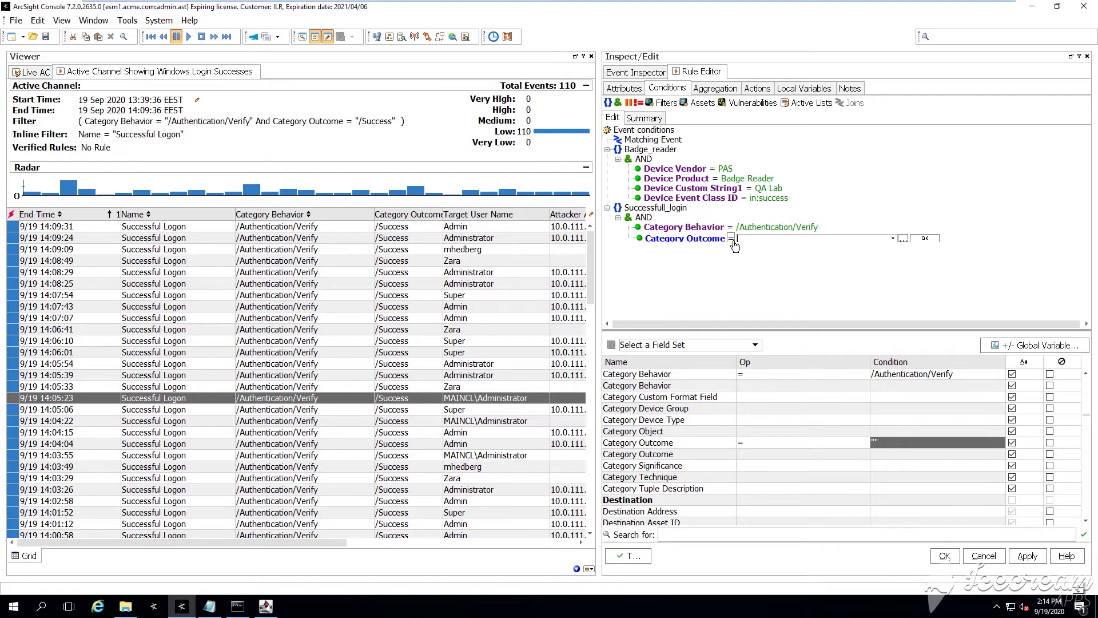
pyautogui.click(892, 238)
pyautogui.click(823, 293)
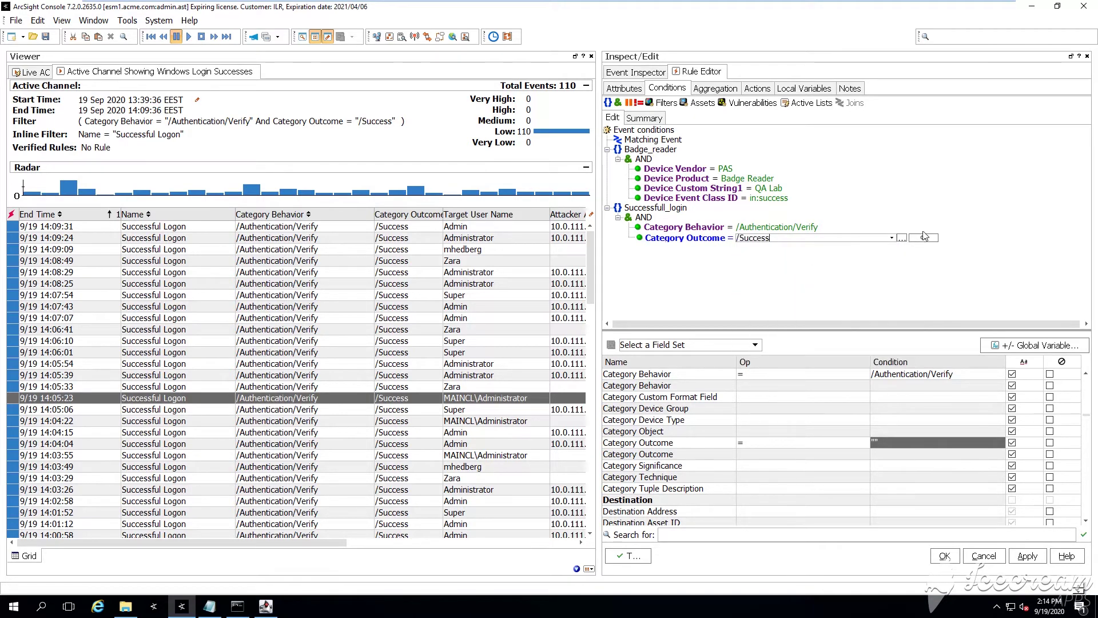
pyautogui.click(924, 236)
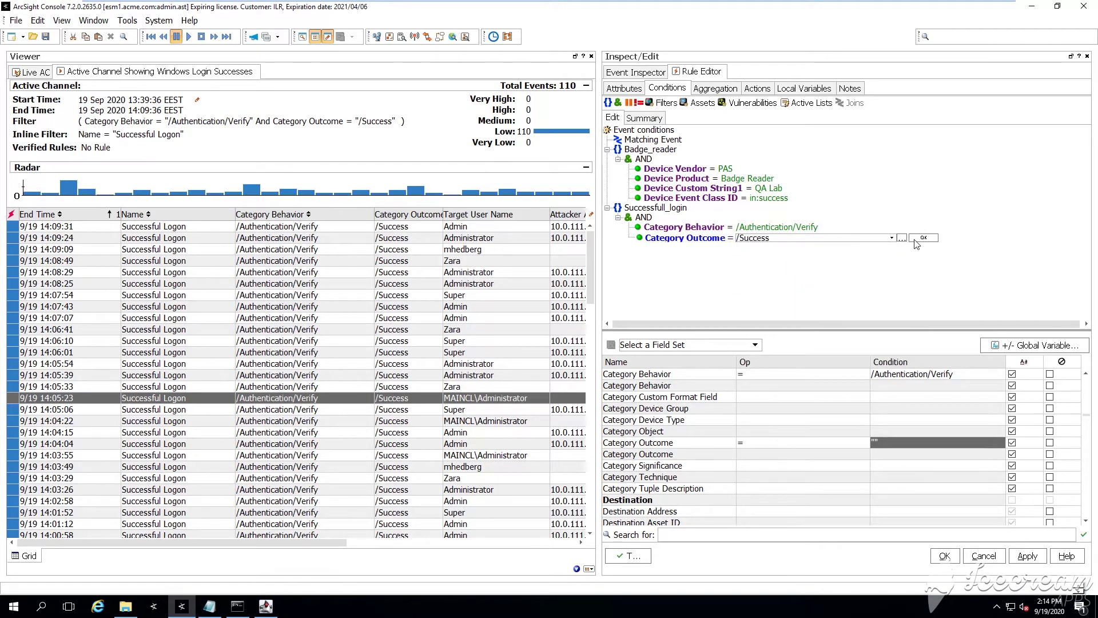
# Add a Device Vendor = Microsoft condition and move the Target User Name column next to Name
pyautogui.rightClick(645, 218)
pyautogui.moveTo(846, 224)
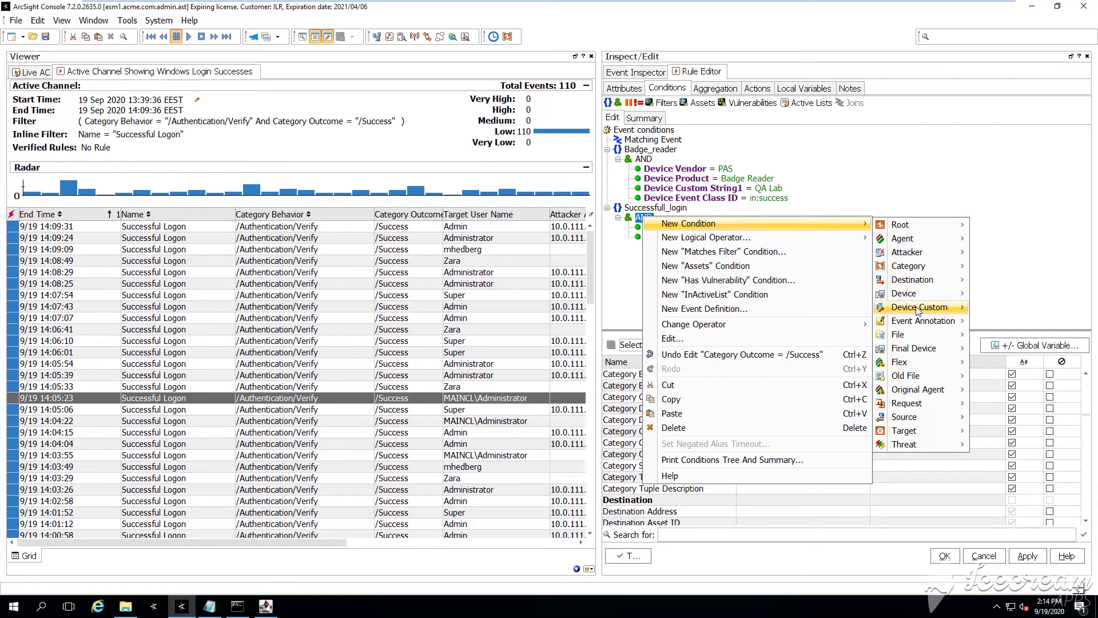
pyautogui.click(773, 509)
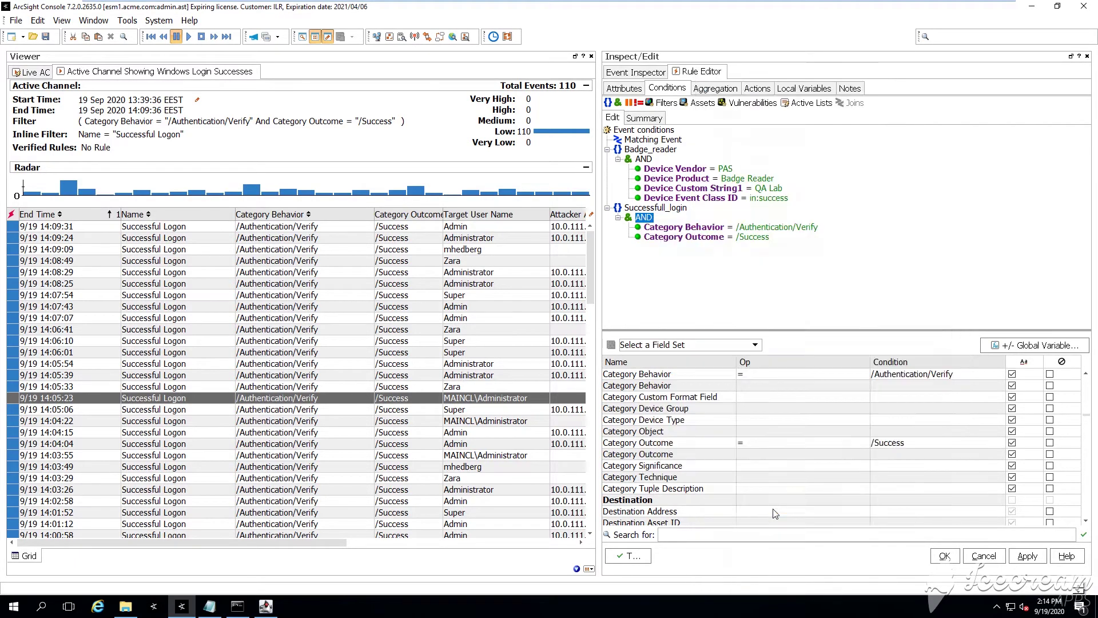
pyautogui.click(874, 248)
pyautogui.click(812, 265)
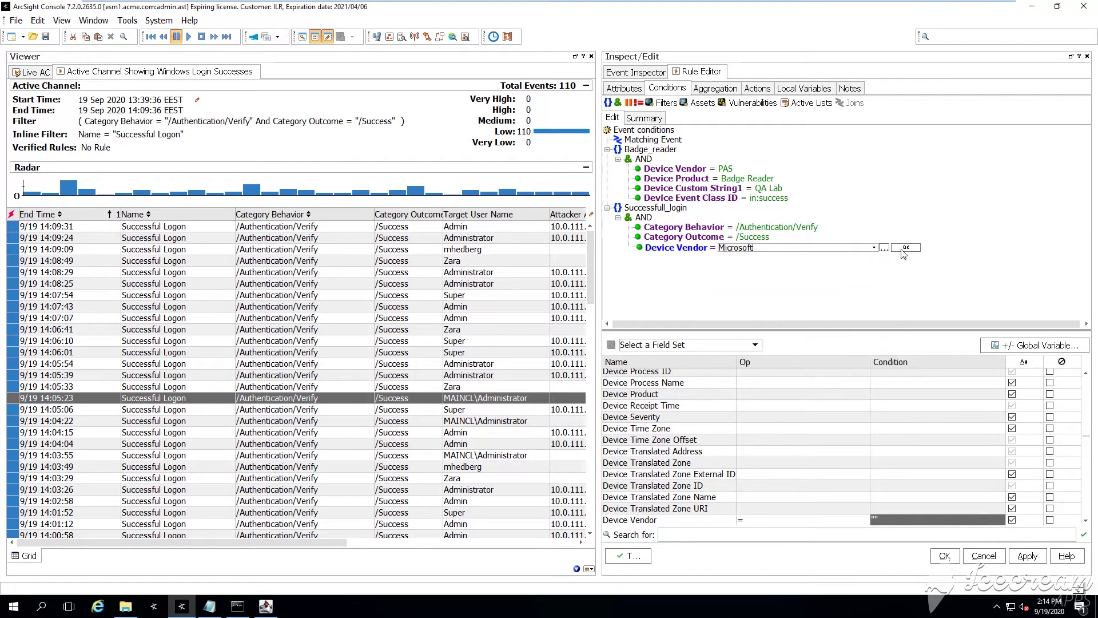
pyautogui.click(902, 248)
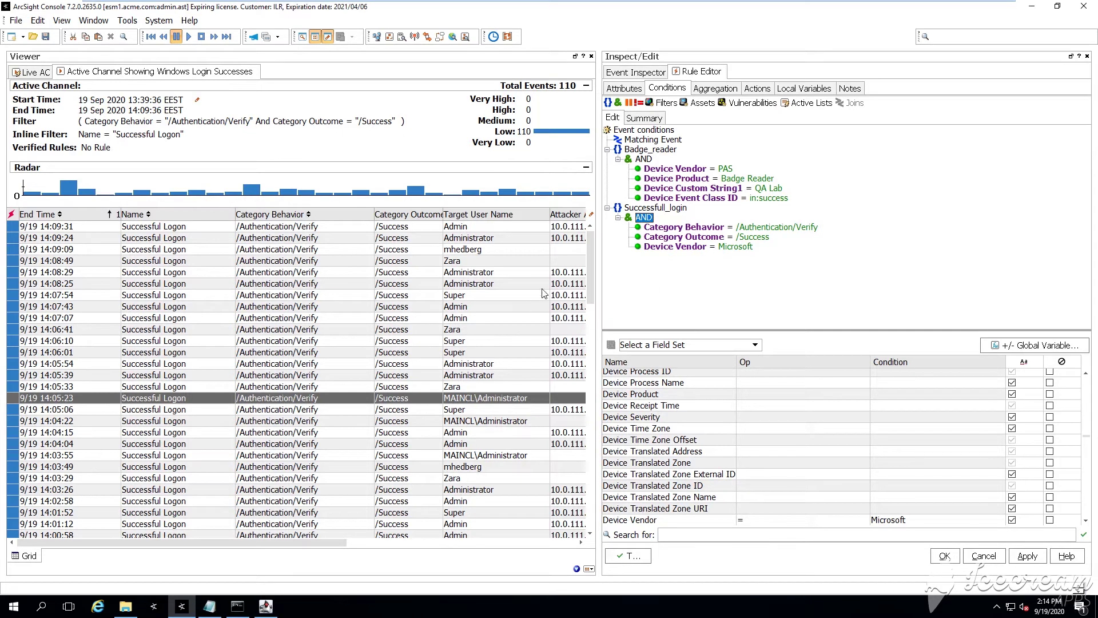
pyautogui.moveTo(474, 220); pyautogui.dragTo(250, 215)
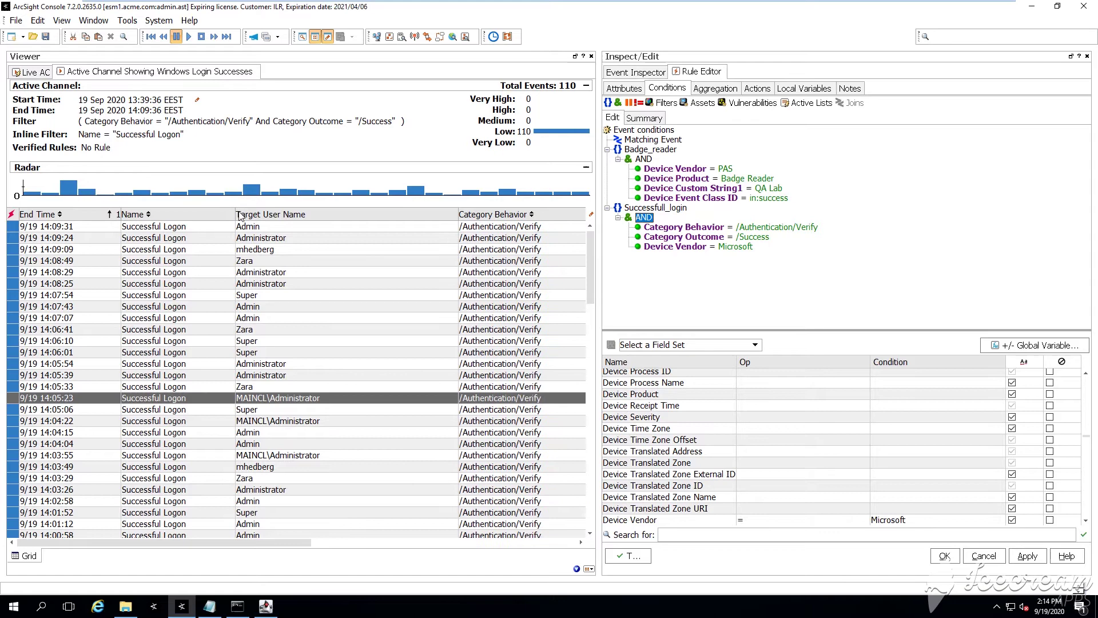
# Select the 14:09:09, 14:08:49 and 14:07:54 logon events and add an OR group under AND
pyautogui.click(229, 250)
pyautogui.moveTo(229, 254); pyautogui.dragTo(229, 262)
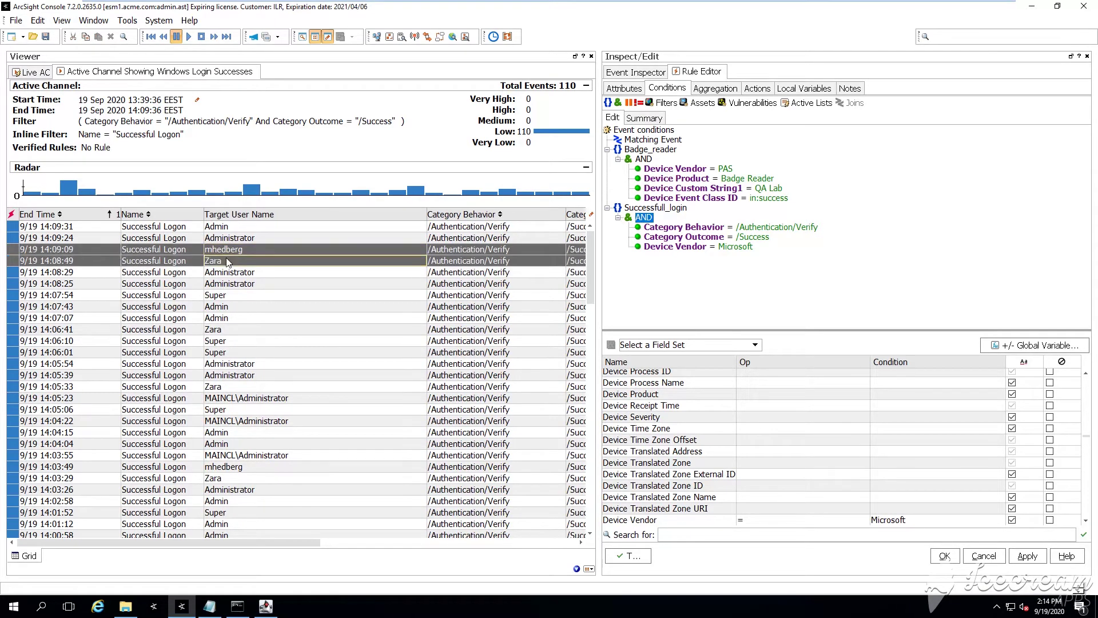
pyautogui.keyDown('ctrl'); pyautogui.click(236, 295); pyautogui.keyUp('ctrl')
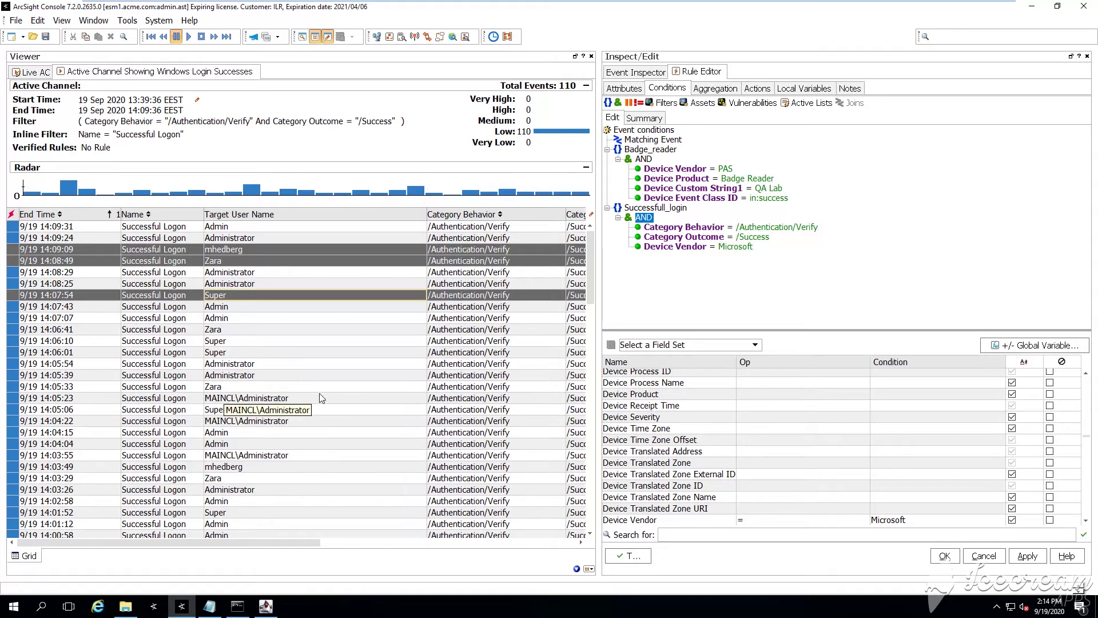
pyautogui.click(629, 104)
pyautogui.rightClick(654, 256)
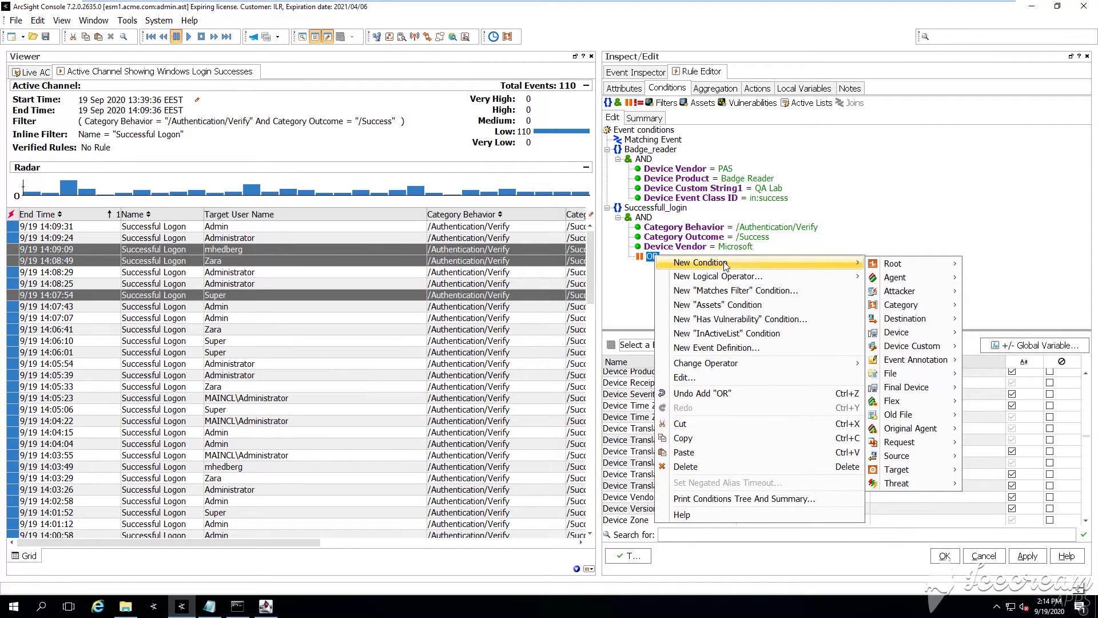
pyautogui.moveTo(852, 276)
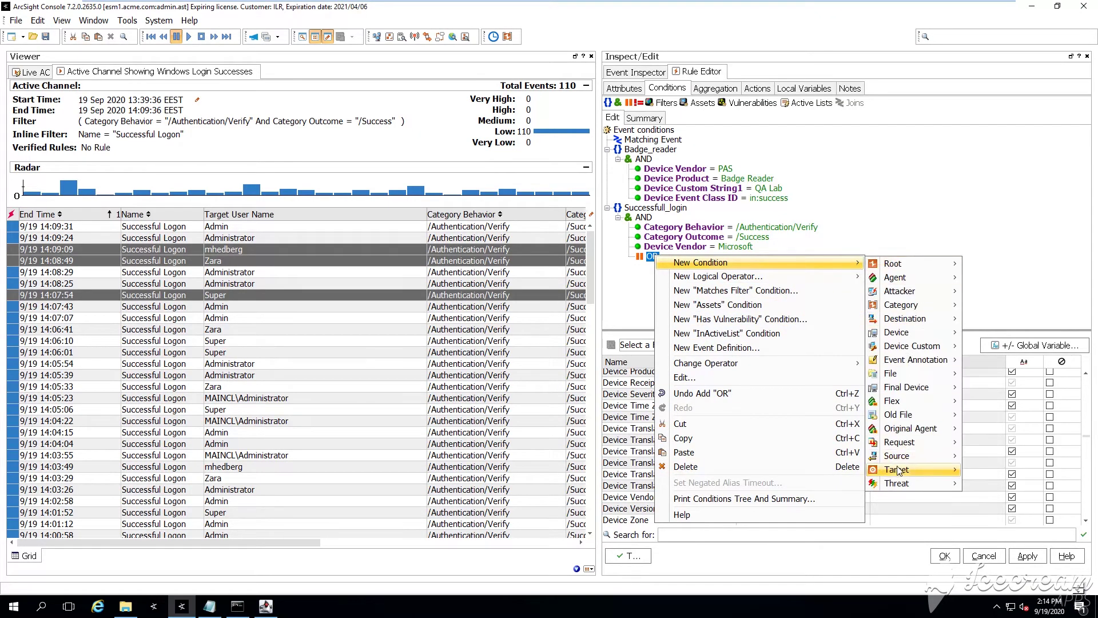
pyautogui.moveTo(881, 470)
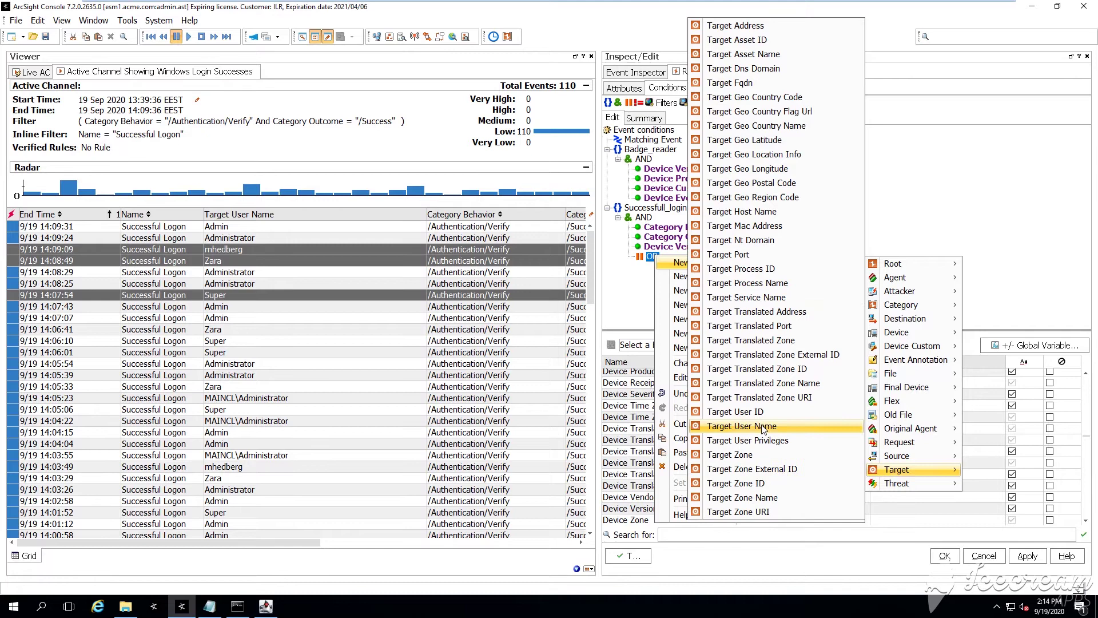
pyautogui.press('Escape')
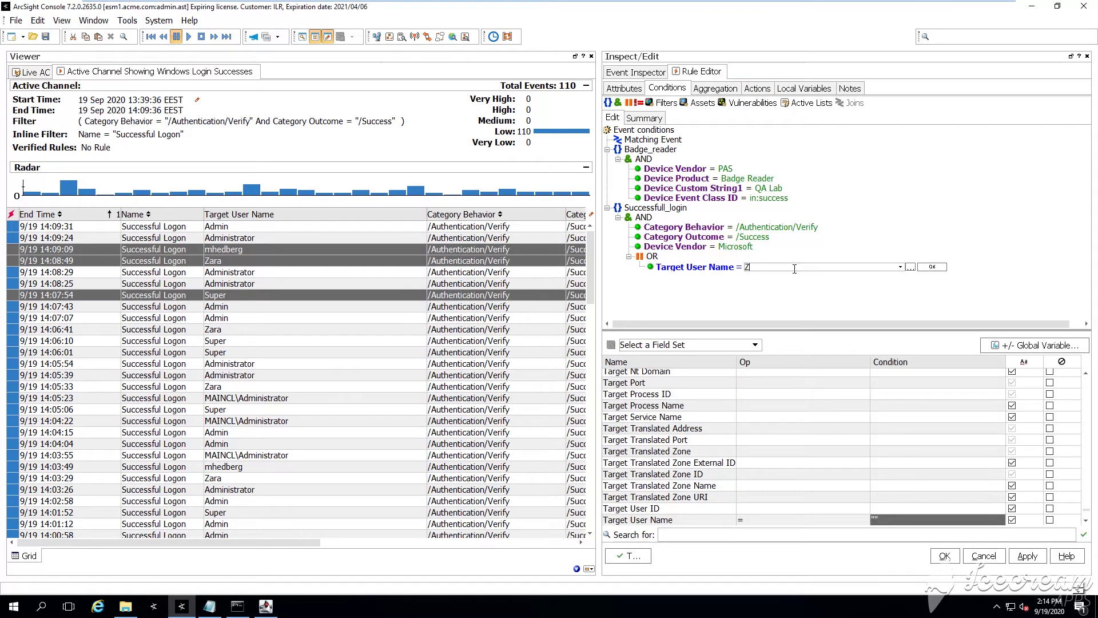
# Create three Target User Name conditions under OR, entering the third user's account name
pyautogui.press('Return')
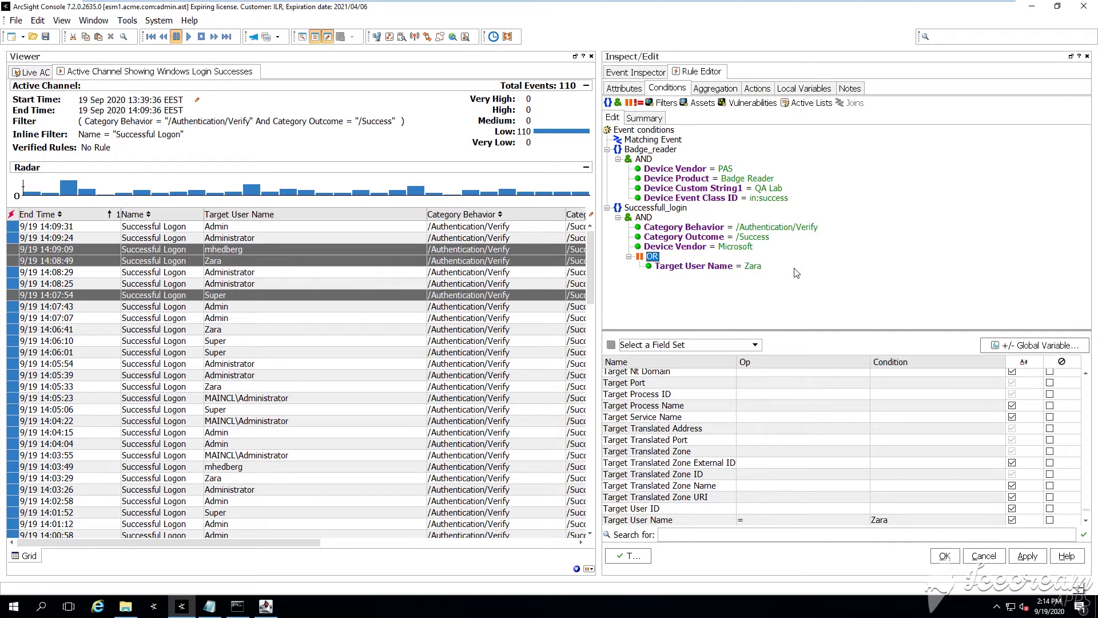
pyautogui.click(732, 268)
pyautogui.click(651, 257)
pyautogui.hotkey('ctrl', 'v')
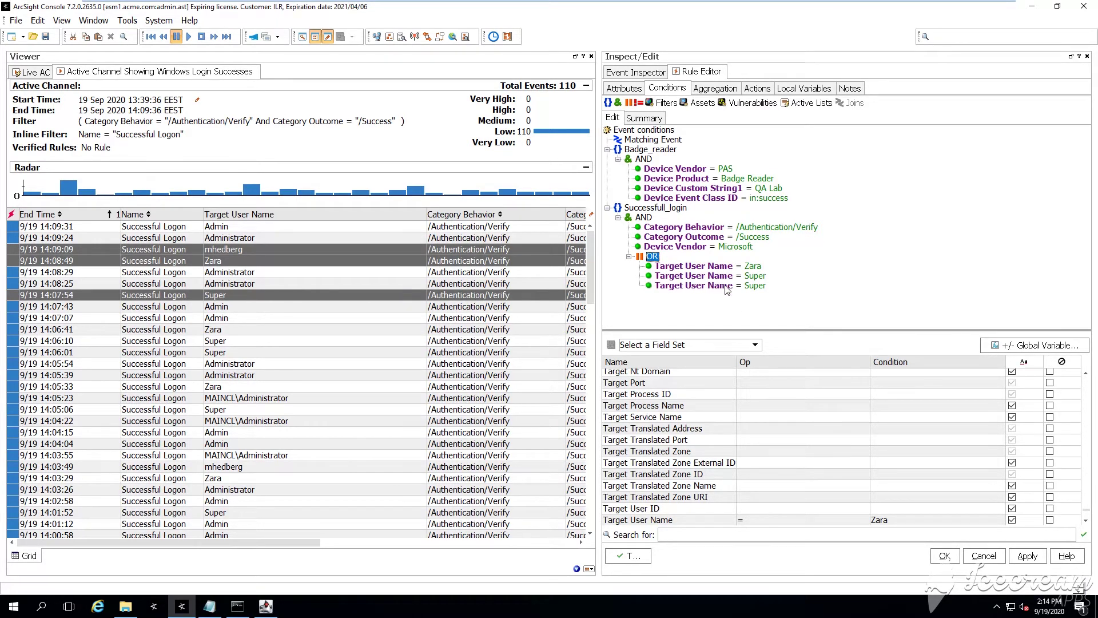
pyautogui.doubleClick(726, 287)
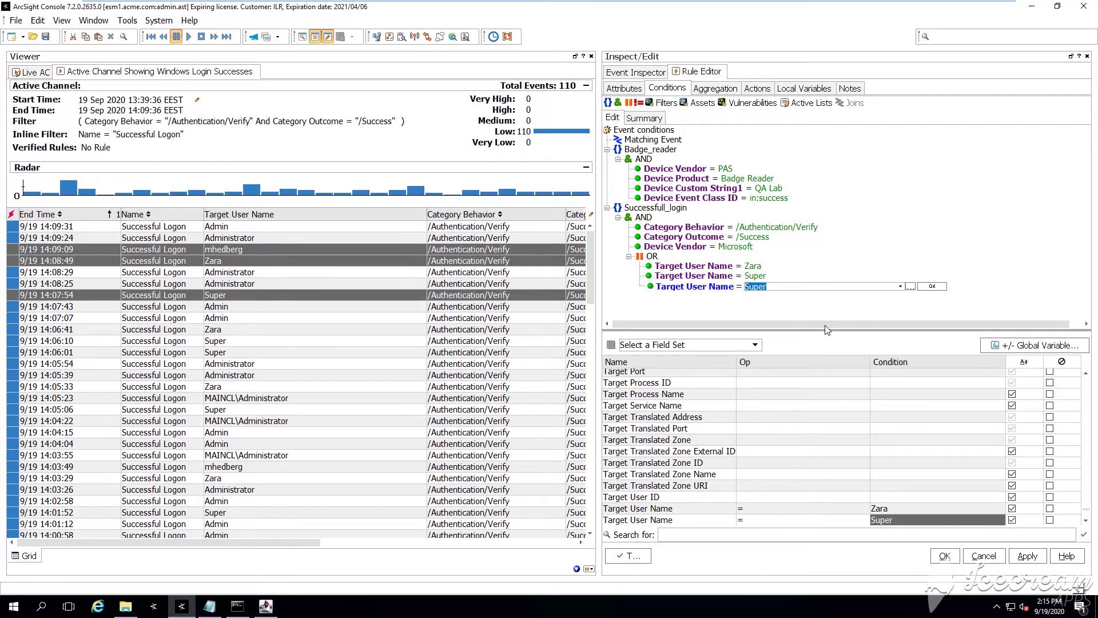
pyautogui.press('Return')
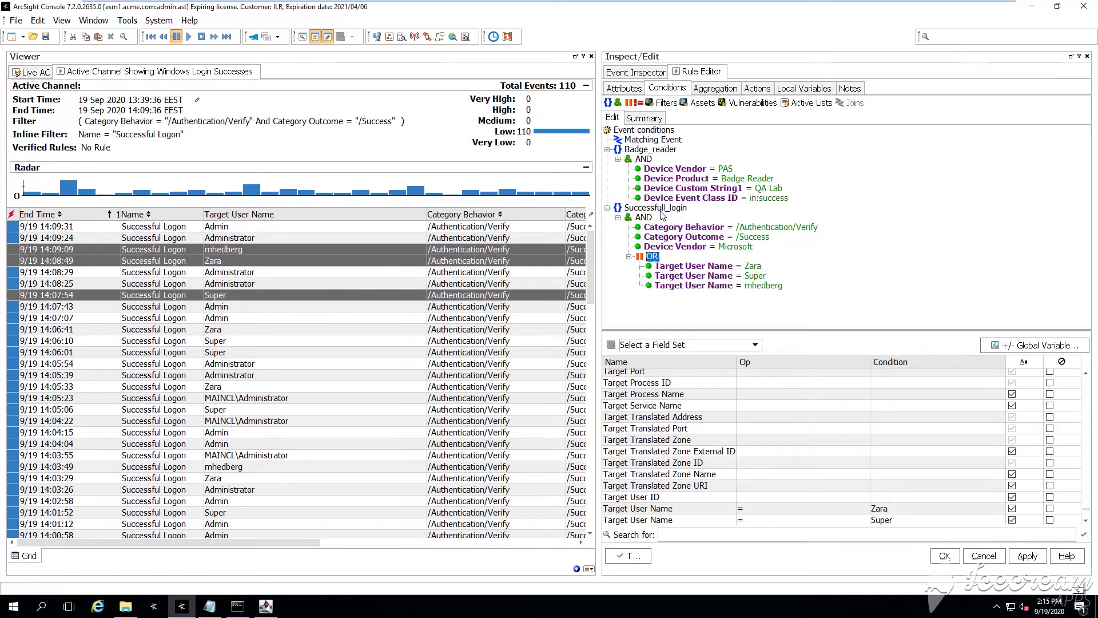
# Re-enter and commit the third Target User Name value
pyautogui.click(715, 89)
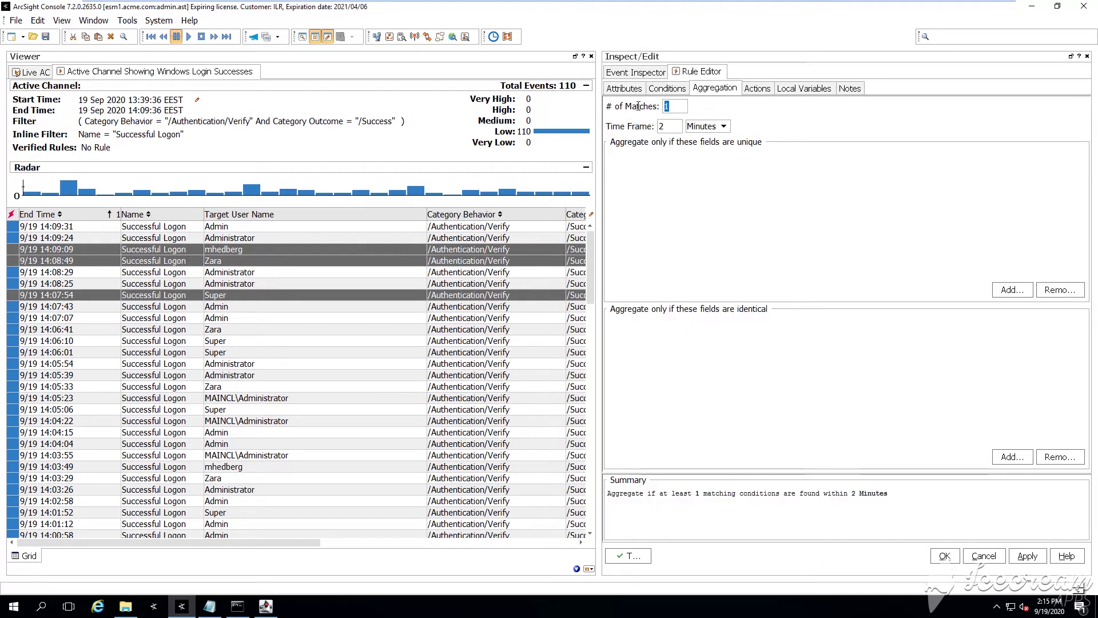
pyautogui.click(674, 89)
pyautogui.click(636, 150)
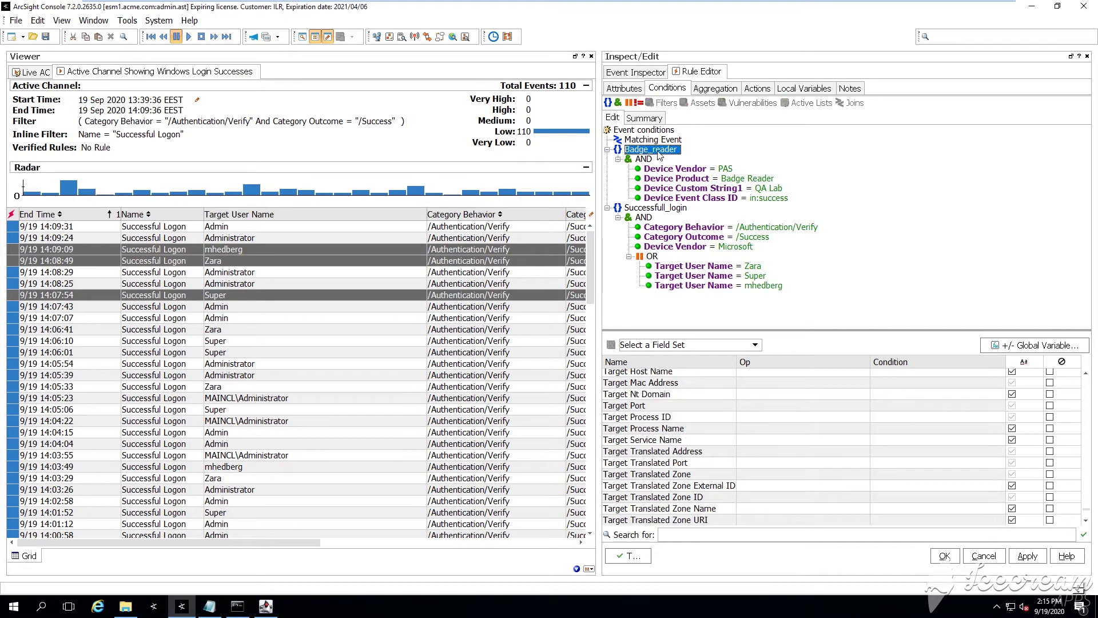
pyautogui.click(715, 285)
pyautogui.click(715, 285)
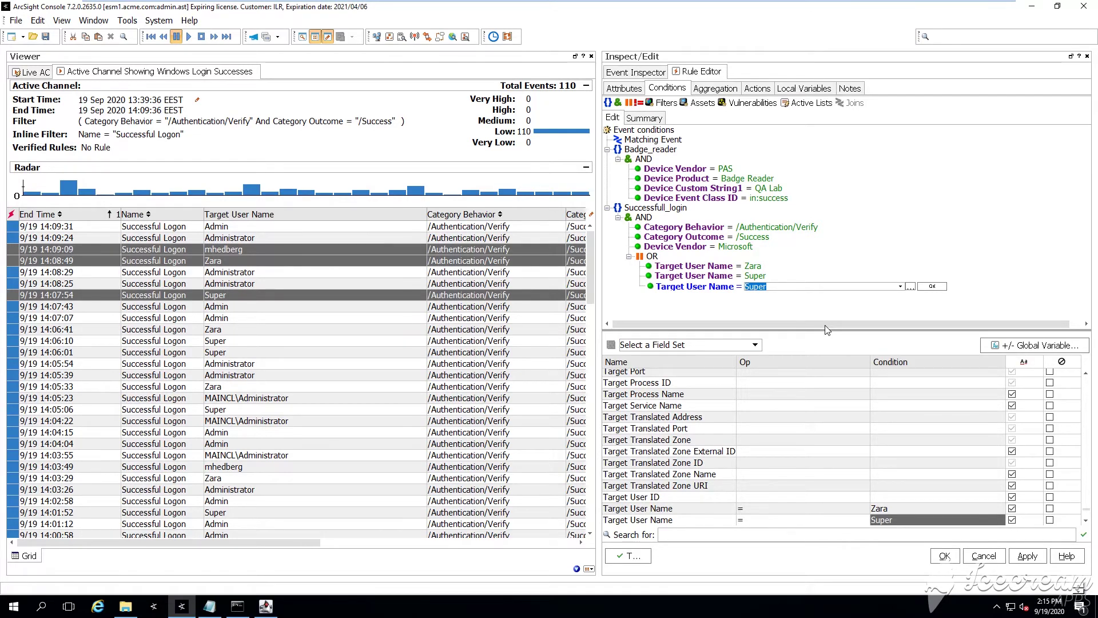
pyautogui.press('Return')
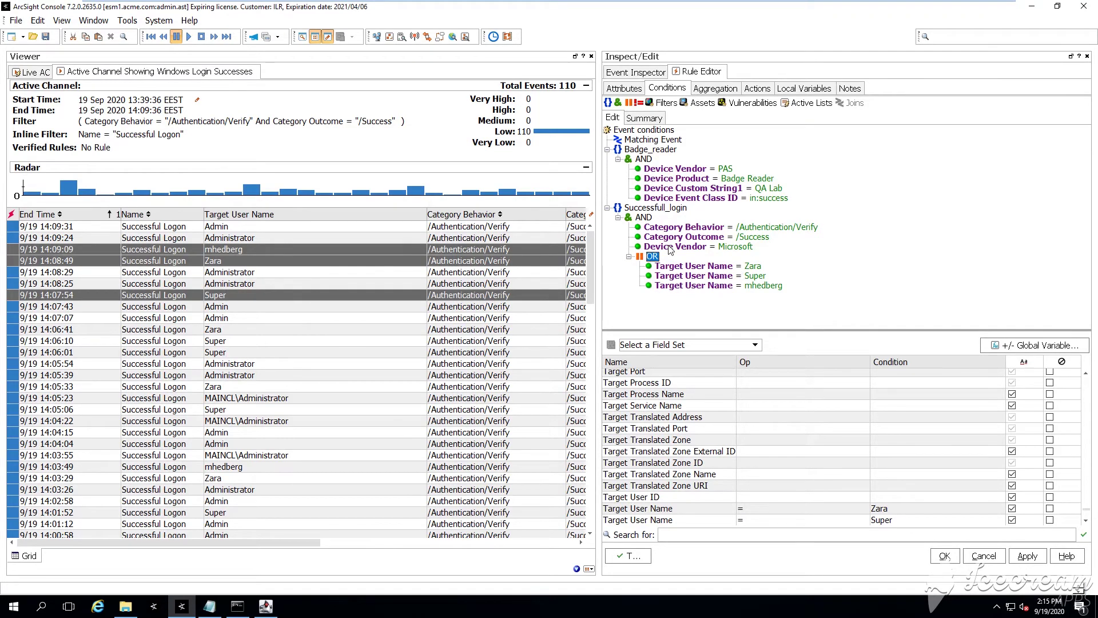
# Review the user-name conditions and the Badge_reader and Successfull_login condition groups
pyautogui.click(697, 269)
pyautogui.click(698, 285)
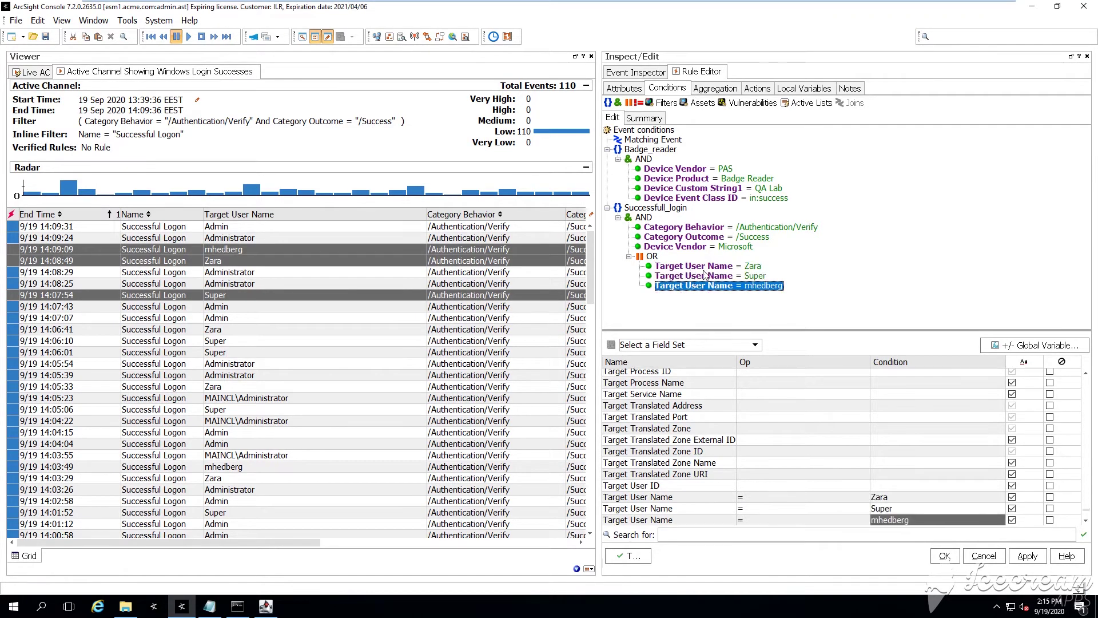
pyautogui.click(714, 88)
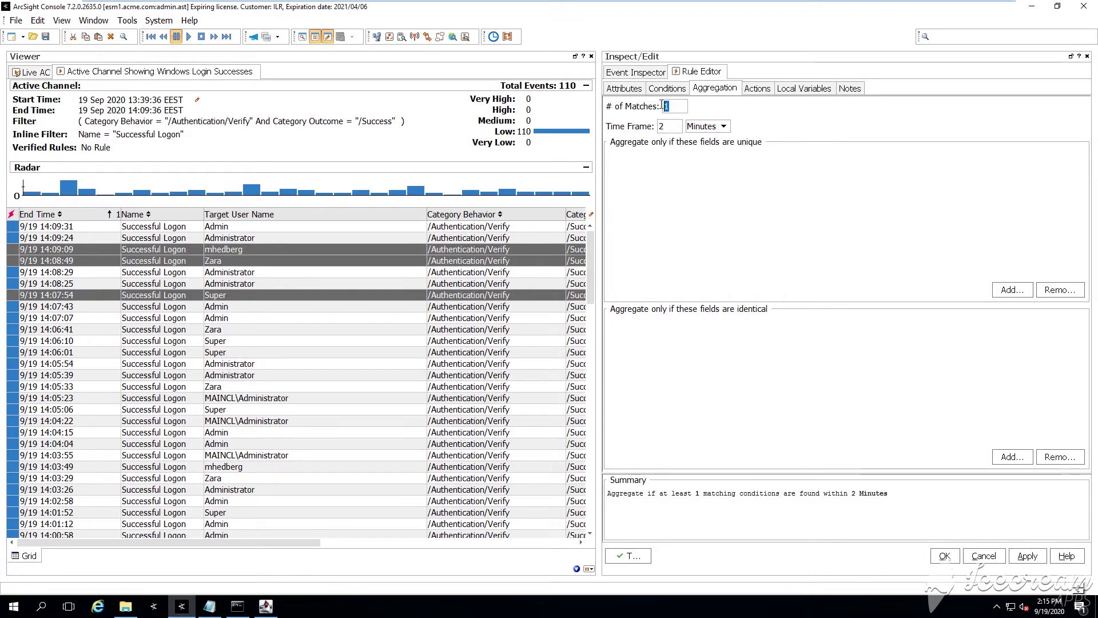
pyautogui.click(672, 89)
pyautogui.click(652, 150)
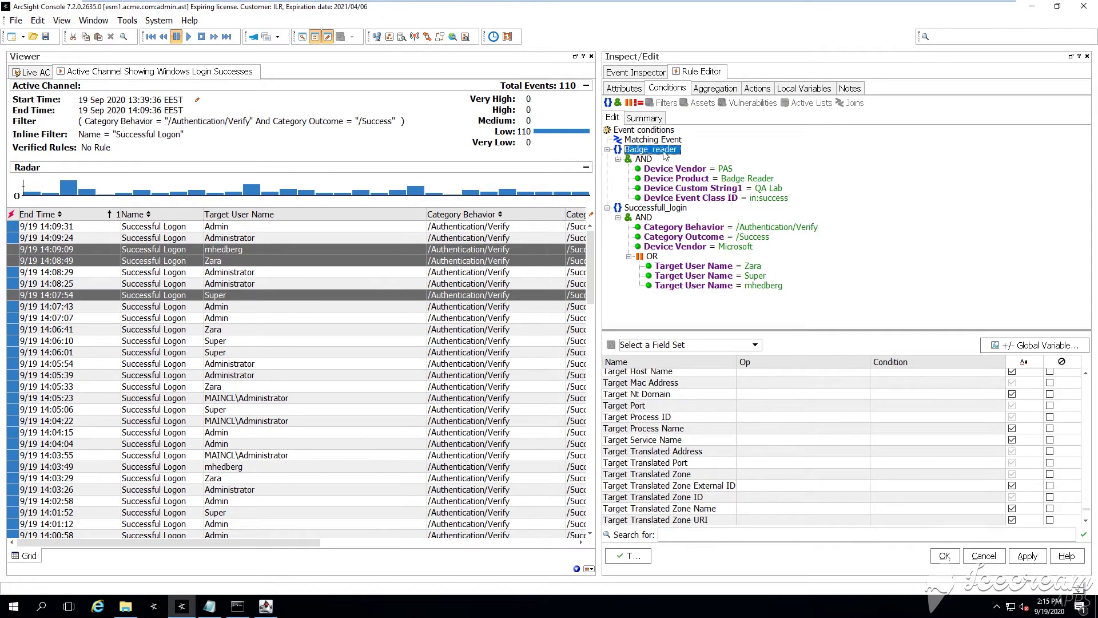
pyautogui.click(641, 208)
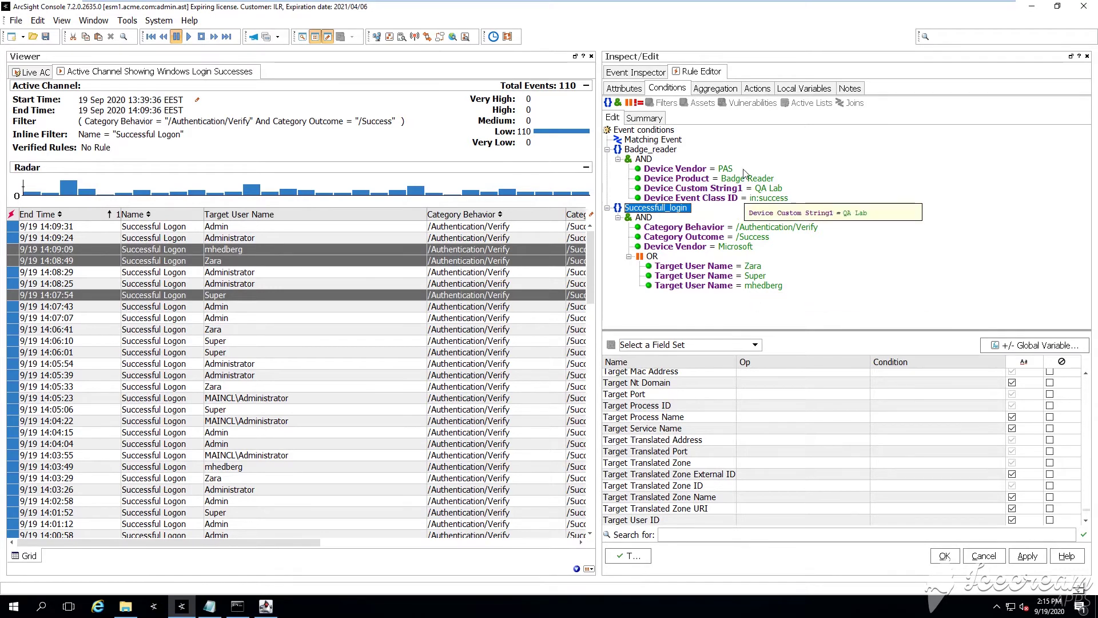
# Change the aggregation time frame from 2 to 5 Minutes
pyautogui.click(724, 90)
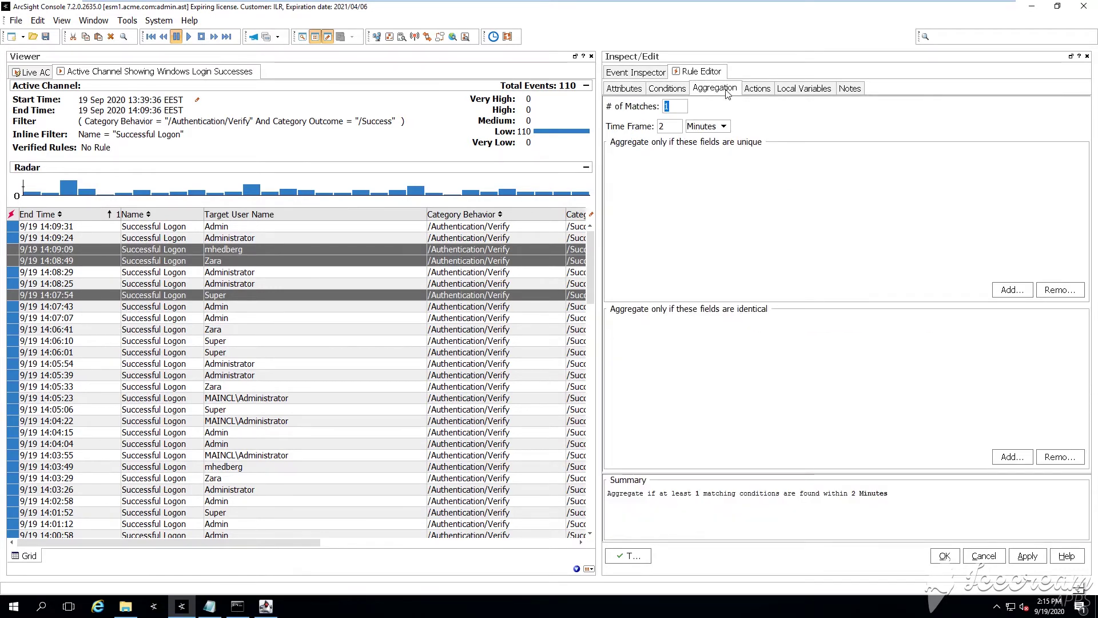
pyautogui.click(662, 128)
pyautogui.moveTo(668, 127); pyautogui.dragTo(654, 127)
pyautogui.write('5')
pyautogui.doubleClick(676, 123)
pyautogui.write('5')
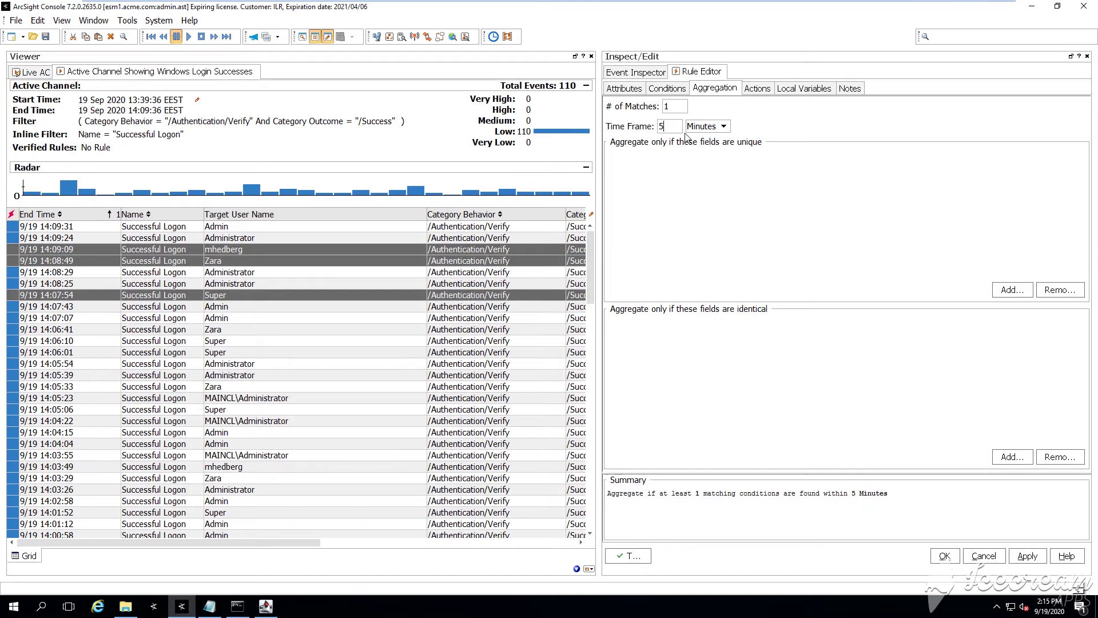
pyautogui.click(751, 89)
# Add a Set Event Field action to the On First Event trigger and enlarge its window
pyautogui.click(656, 121)
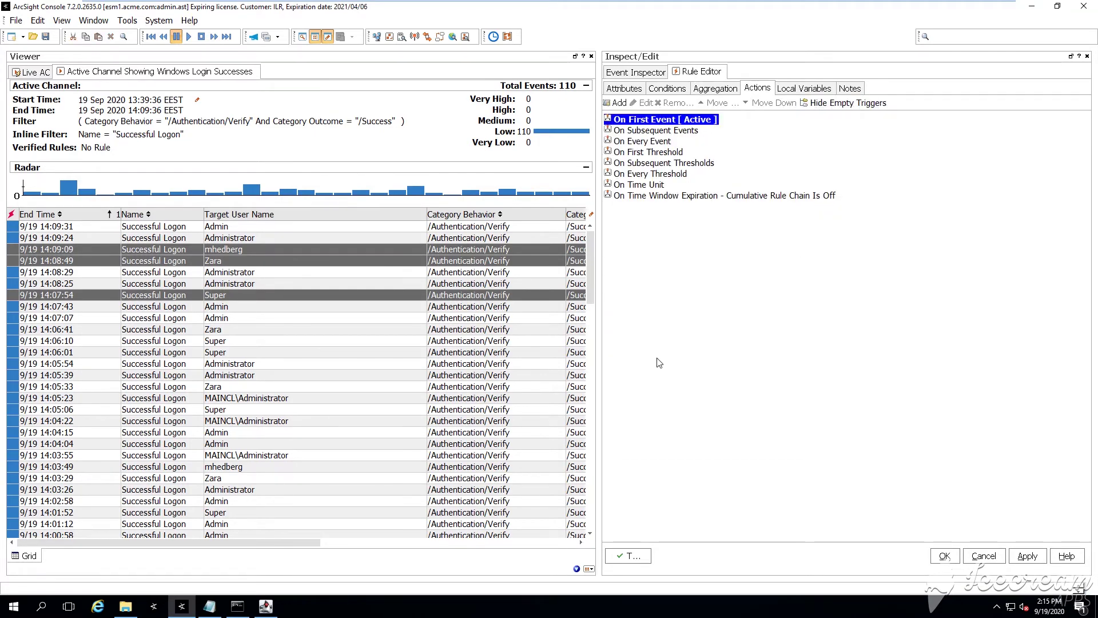
pyautogui.rightClick(658, 125)
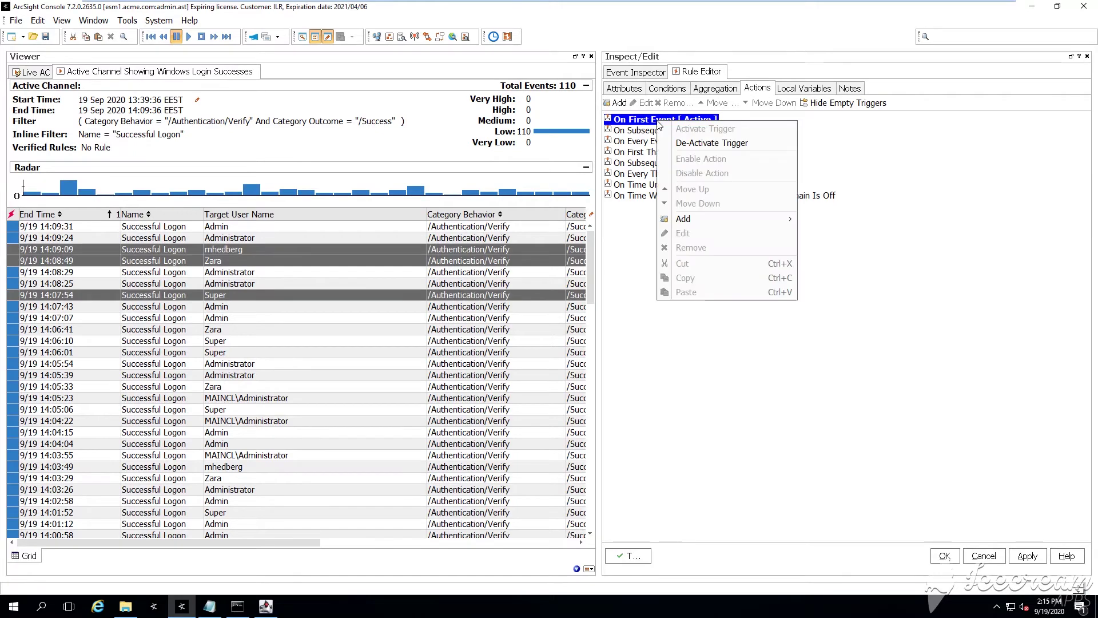
pyautogui.moveTo(721, 227)
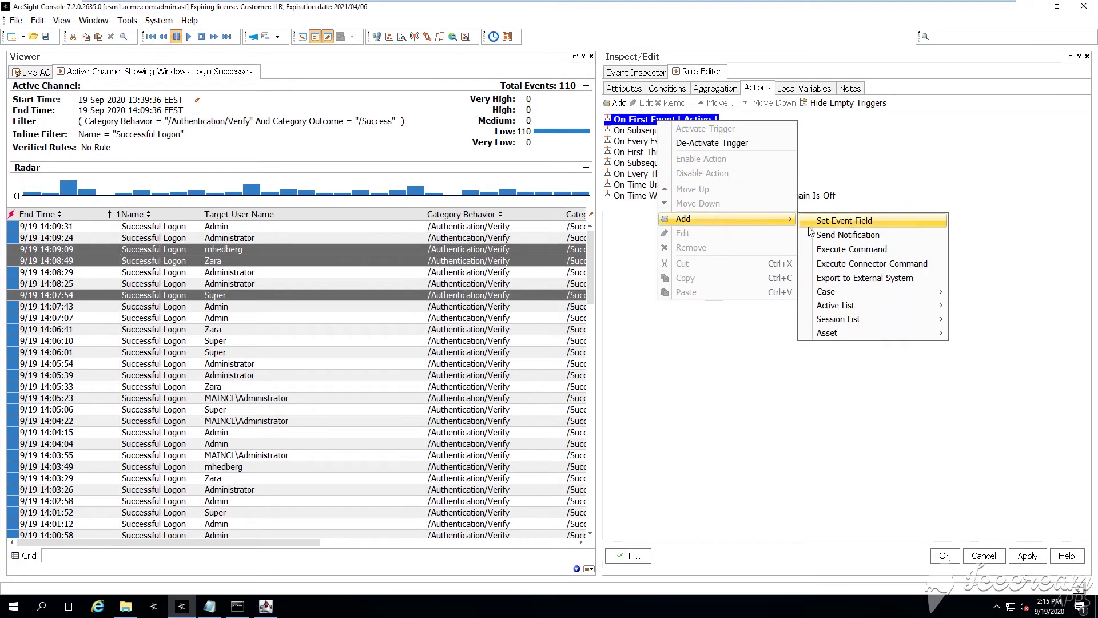
pyautogui.click(844, 221)
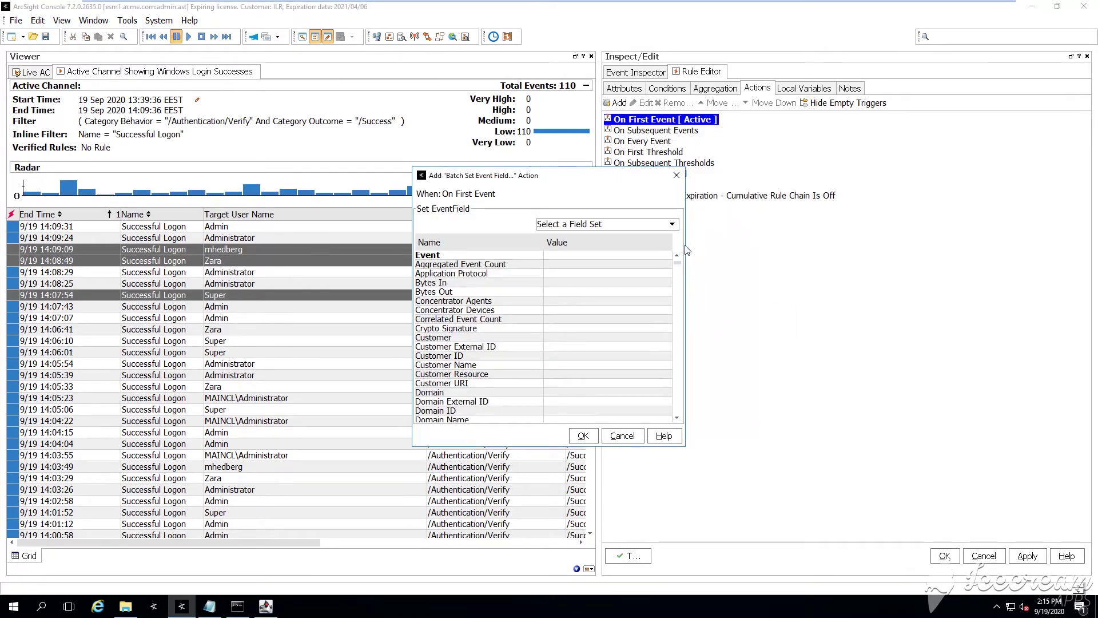
pyautogui.moveTo(686, 245); pyautogui.dragTo(883, 245)
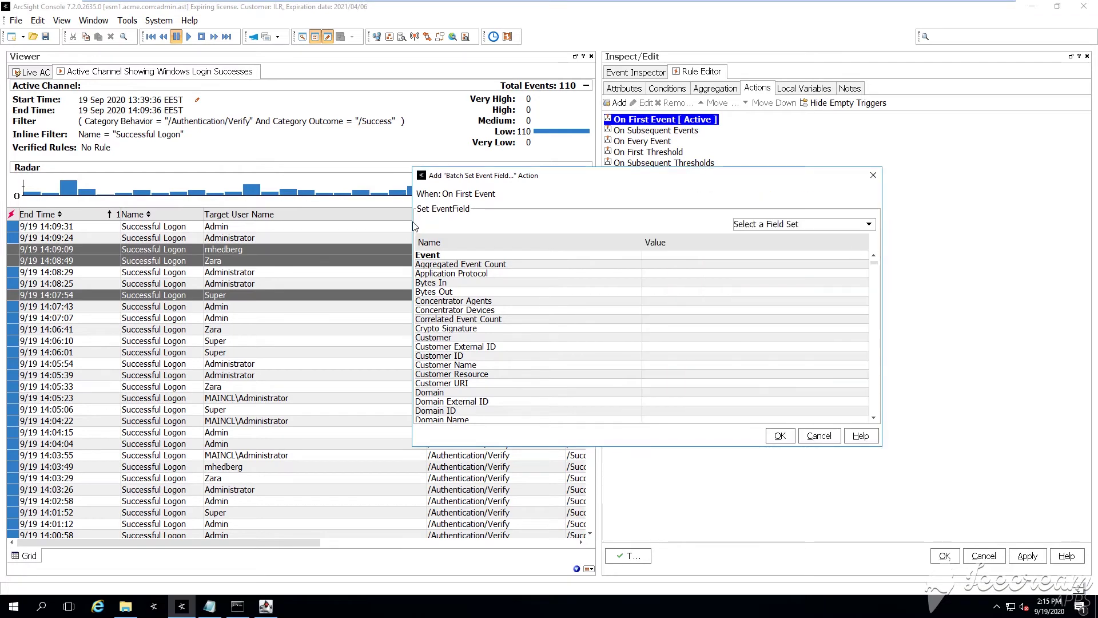
pyautogui.moveTo(535, 177); pyautogui.dragTo(457, 168)
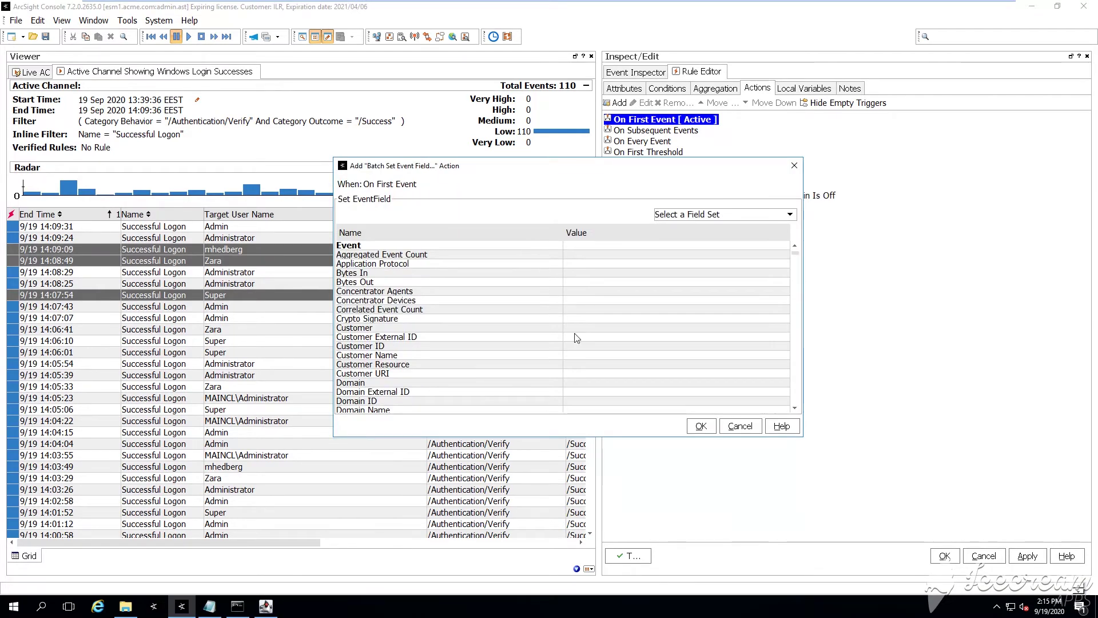
pyautogui.scroll(-5, 509, 336)
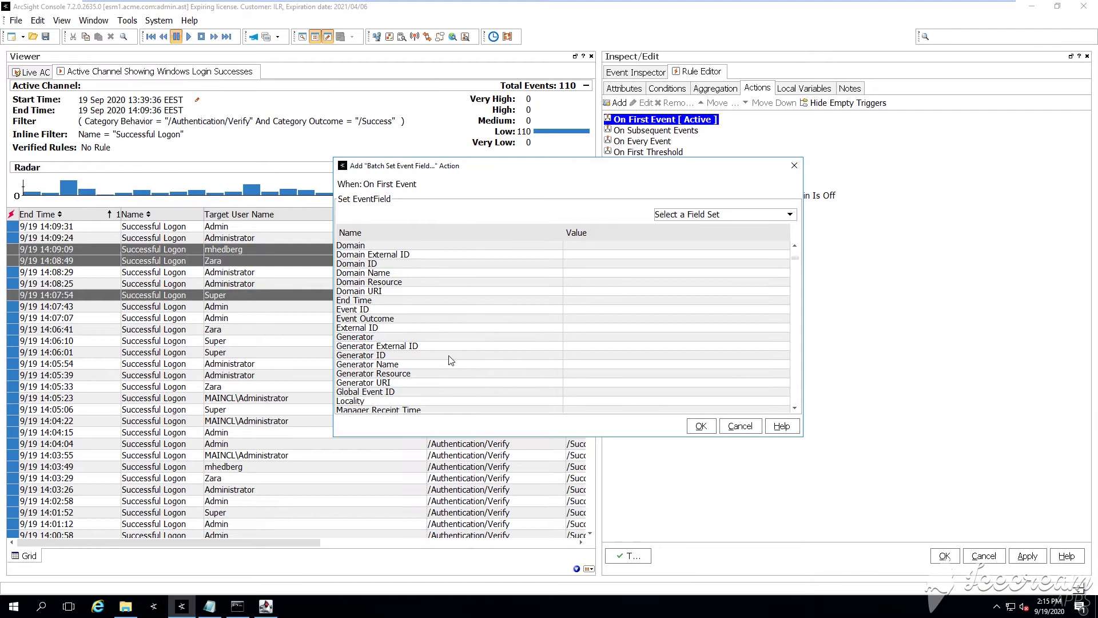
pyautogui.scroll(-2, 451, 360)
# Set the Name field to a successful QA Lab access by a SOC team member message
pyautogui.click(413, 374)
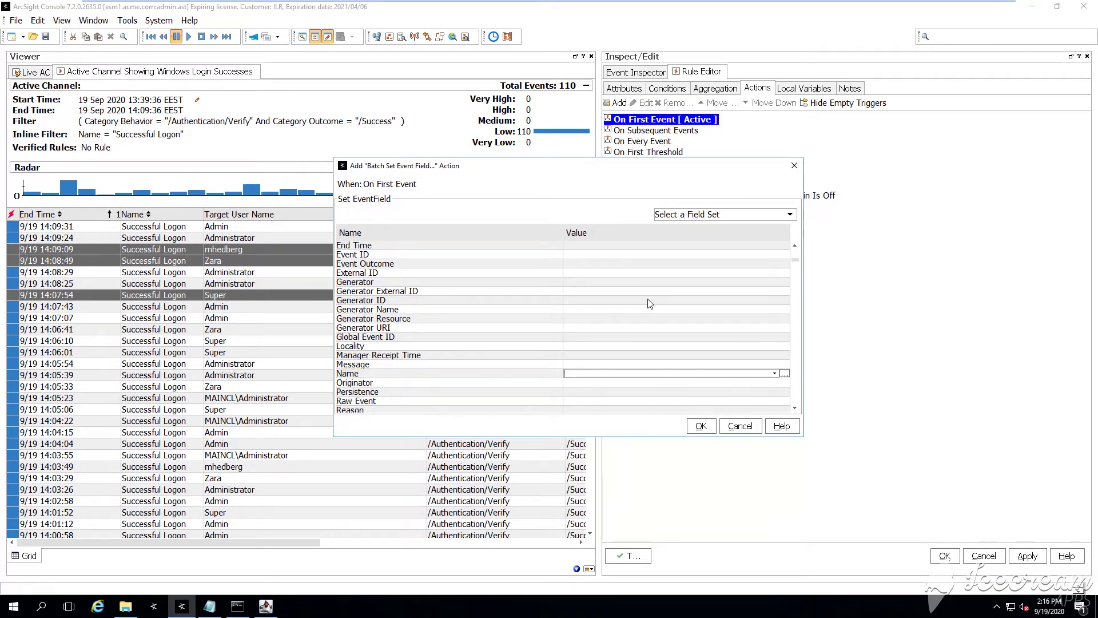
pyautogui.write('Succe')
pyautogui.press('BackSpace')
pyautogui.write('l access')
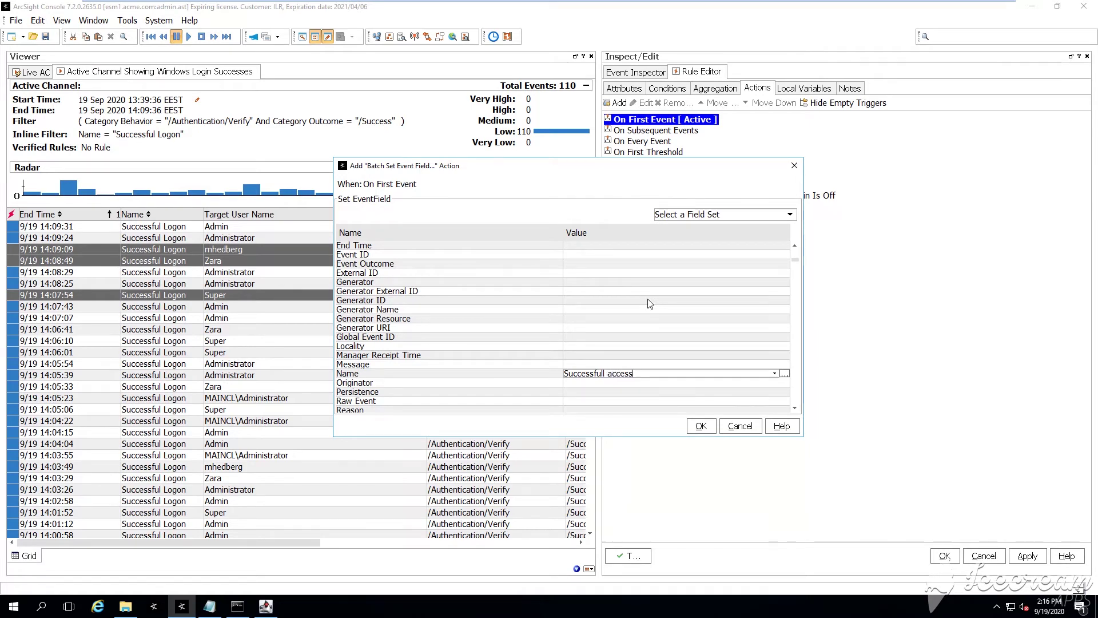
pyautogui.write(' in the')
pyautogui.write(' QA Lab ')
pyautogui.write('a tea')
pyautogui.press('BackSpace')
pyautogui.press('BackSpace')
pyautogui.press('BackSpace')
pyautogui.write('S')
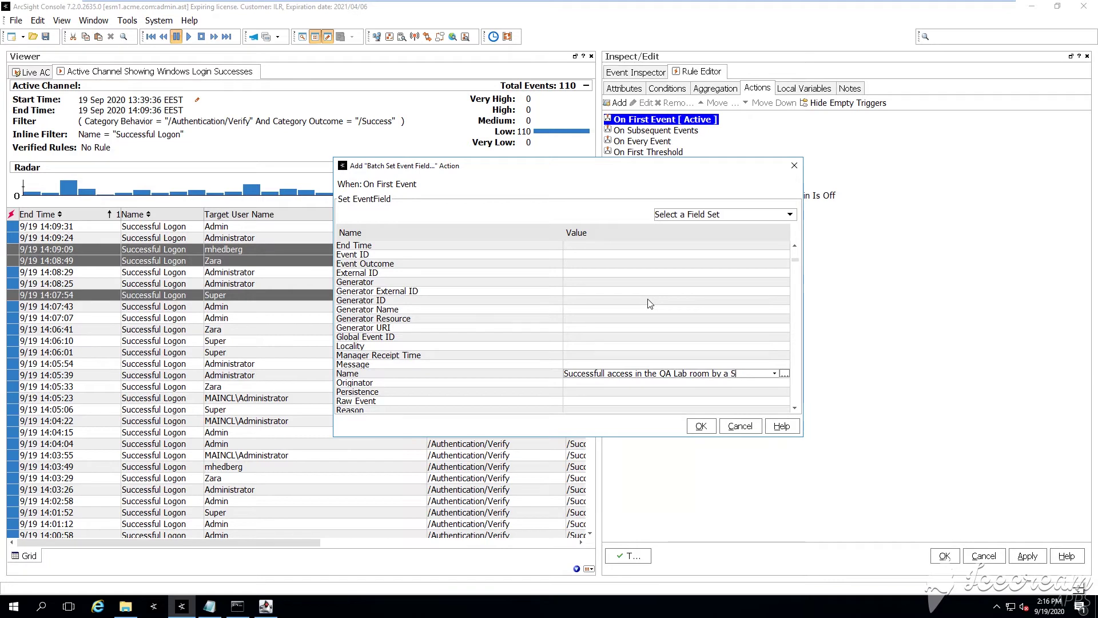
pyautogui.write('OC team member')
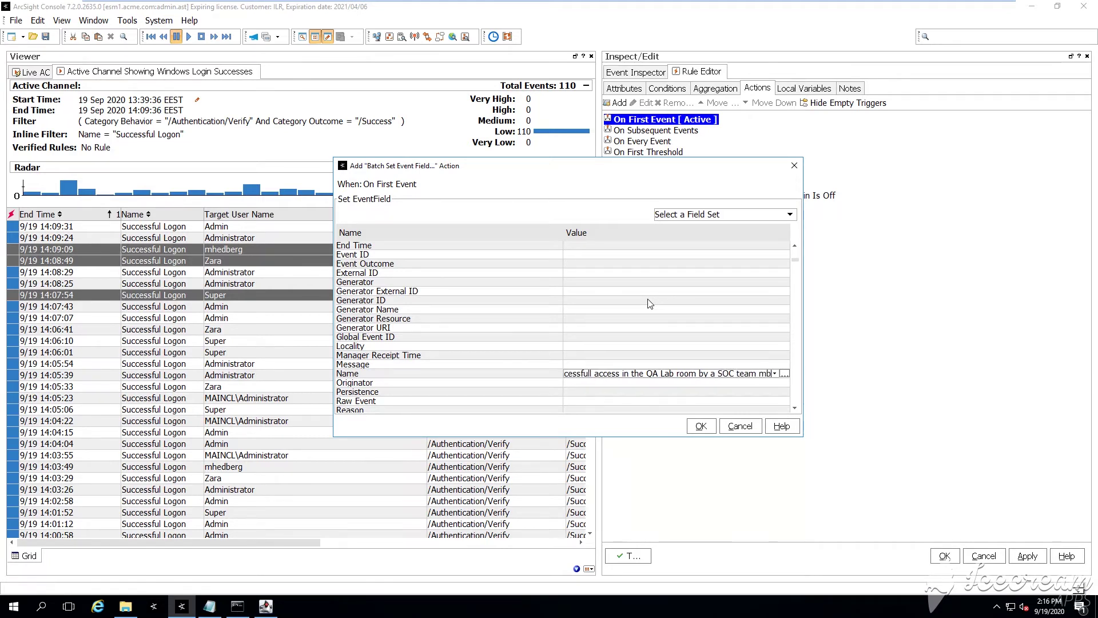
pyautogui.press('Return')
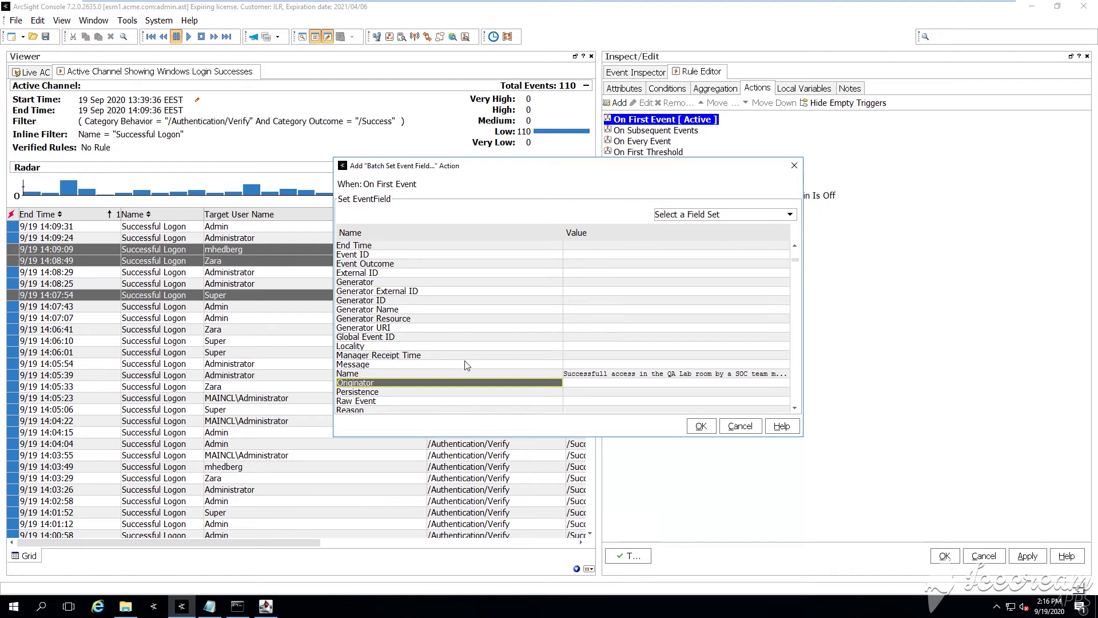
# Set the Type field to Correlation
pyautogui.scroll(-2, 424, 386)
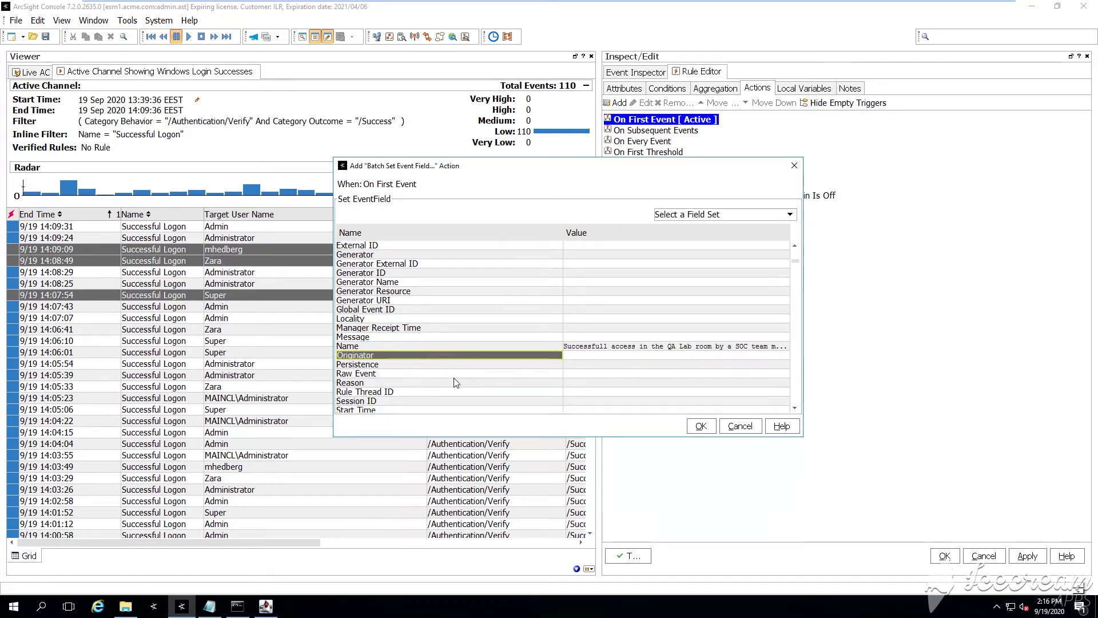
pyautogui.click(392, 401)
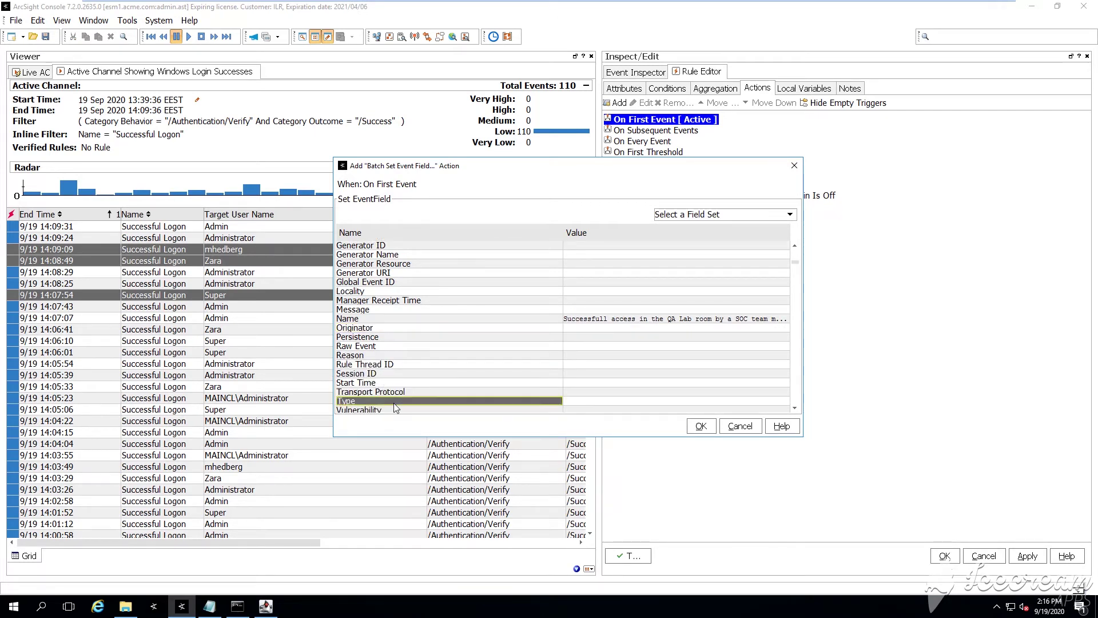
pyautogui.click(594, 400)
pyautogui.write('Corre')
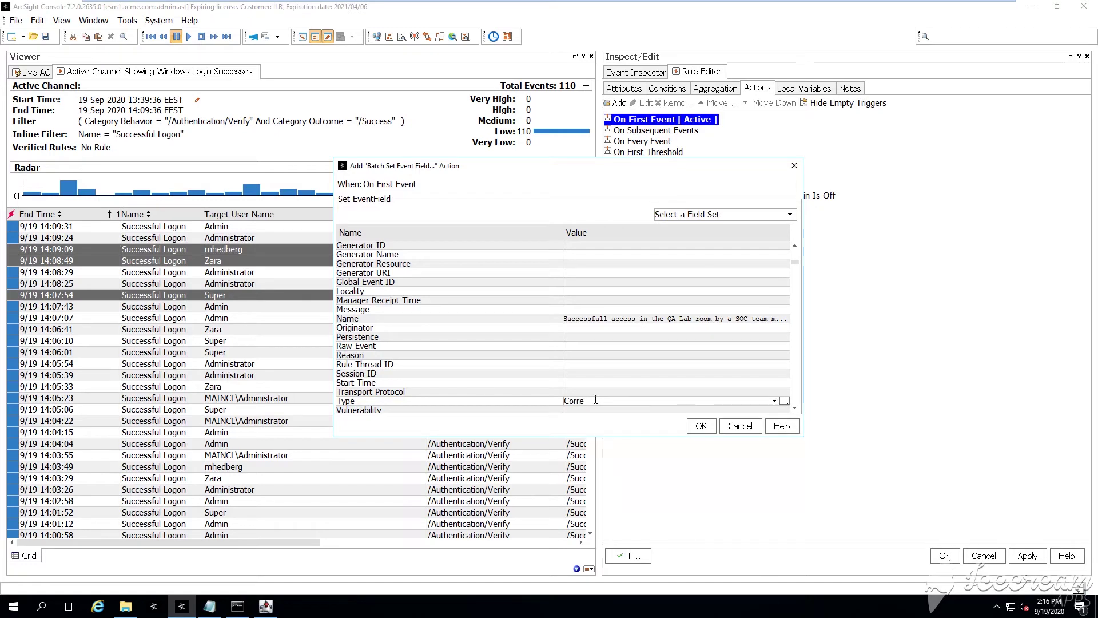
pyautogui.write('lation')
pyautogui.press('Return')
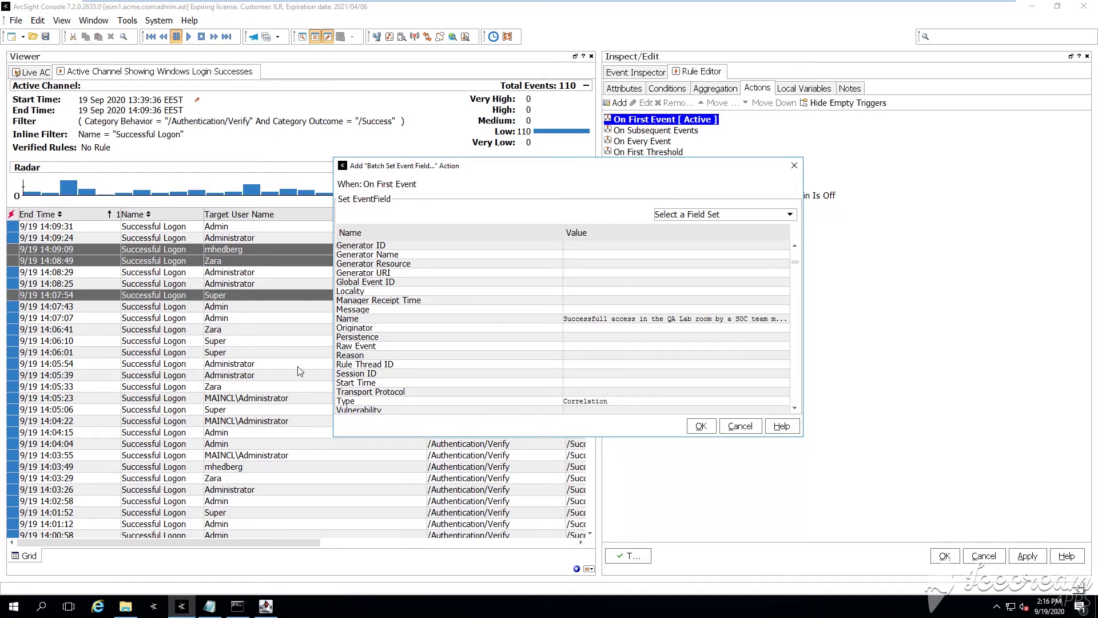
pyautogui.scroll(-15, 454, 325)
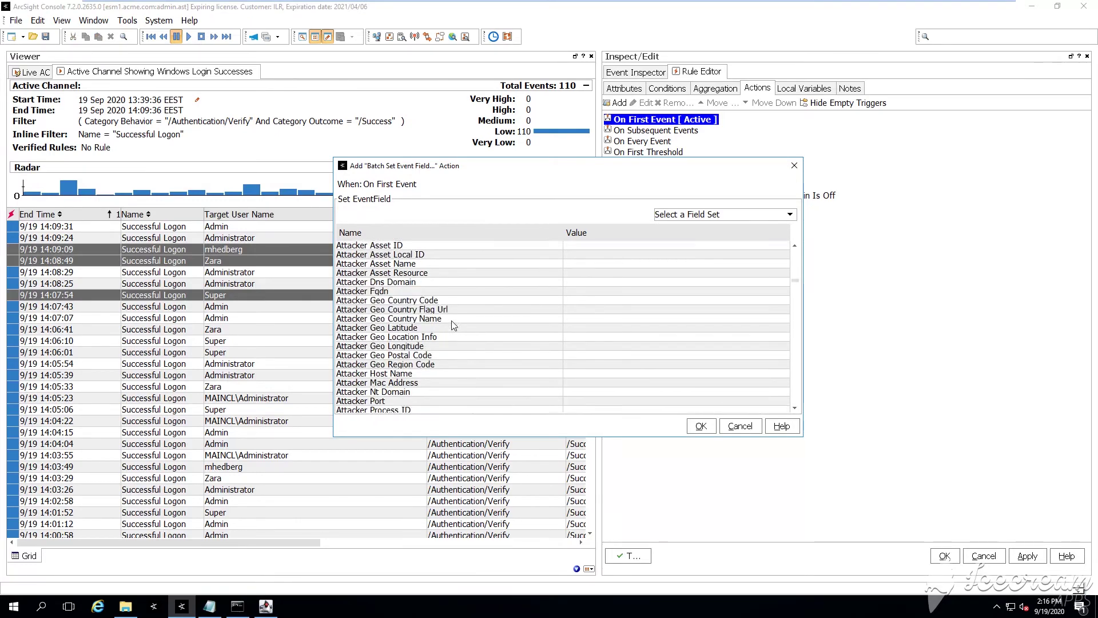
pyautogui.scroll(-15, 454, 324)
pyautogui.scroll(4, 419, 299)
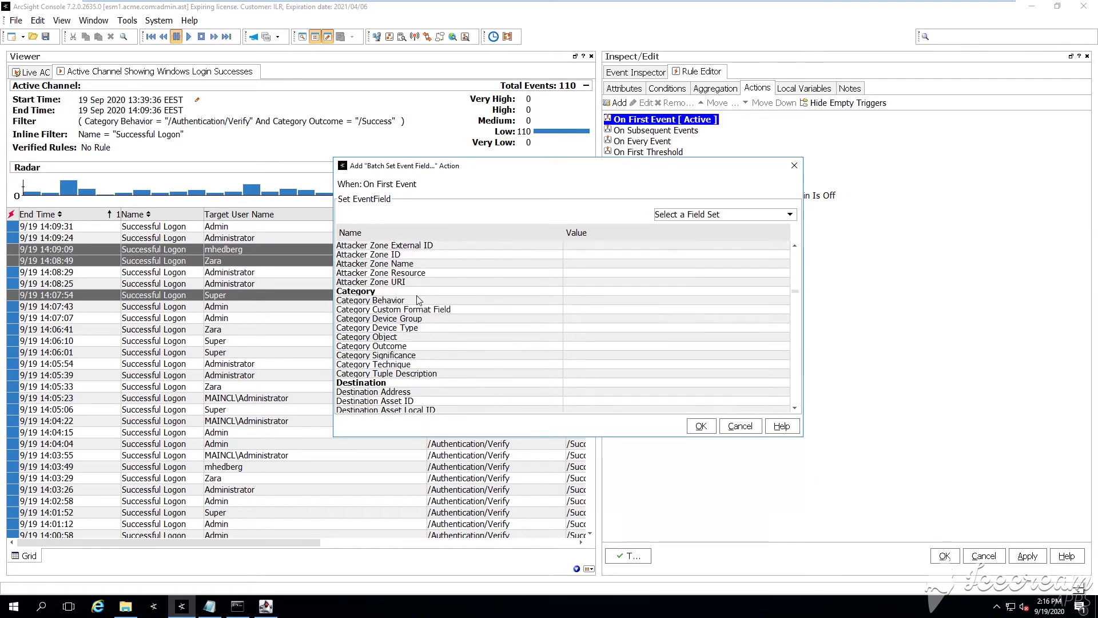
# Set Category Behavior to /Authentication/Verify and Category Device Group to /Operating System
pyautogui.click(419, 300)
pyautogui.click(578, 300)
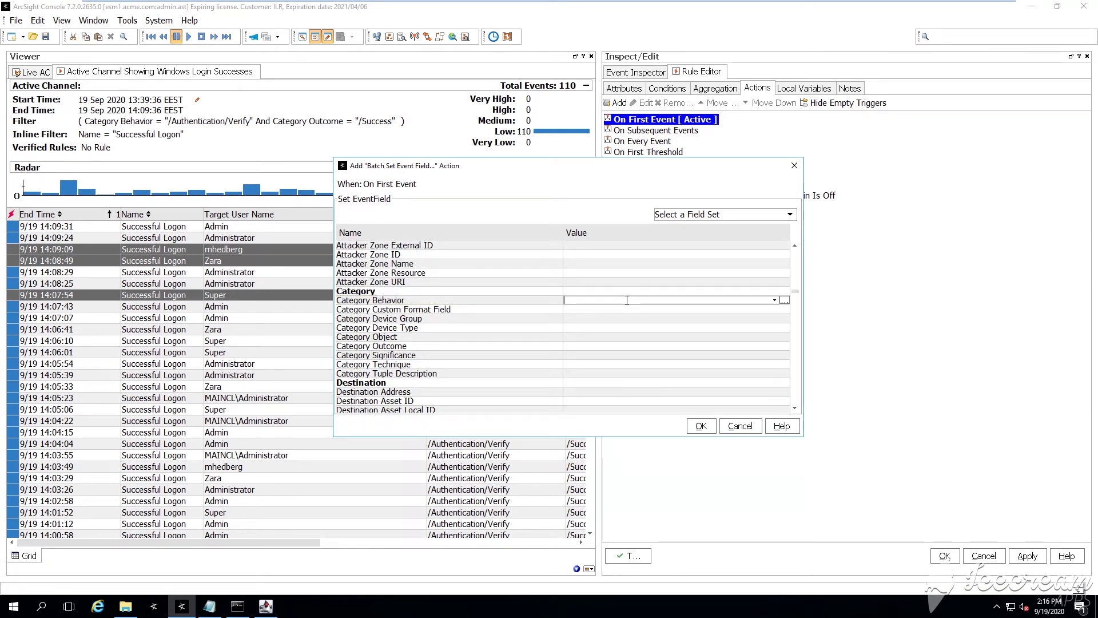
pyautogui.write('/Authentication/Verify')
pyautogui.press('Return')
pyautogui.click(526, 309)
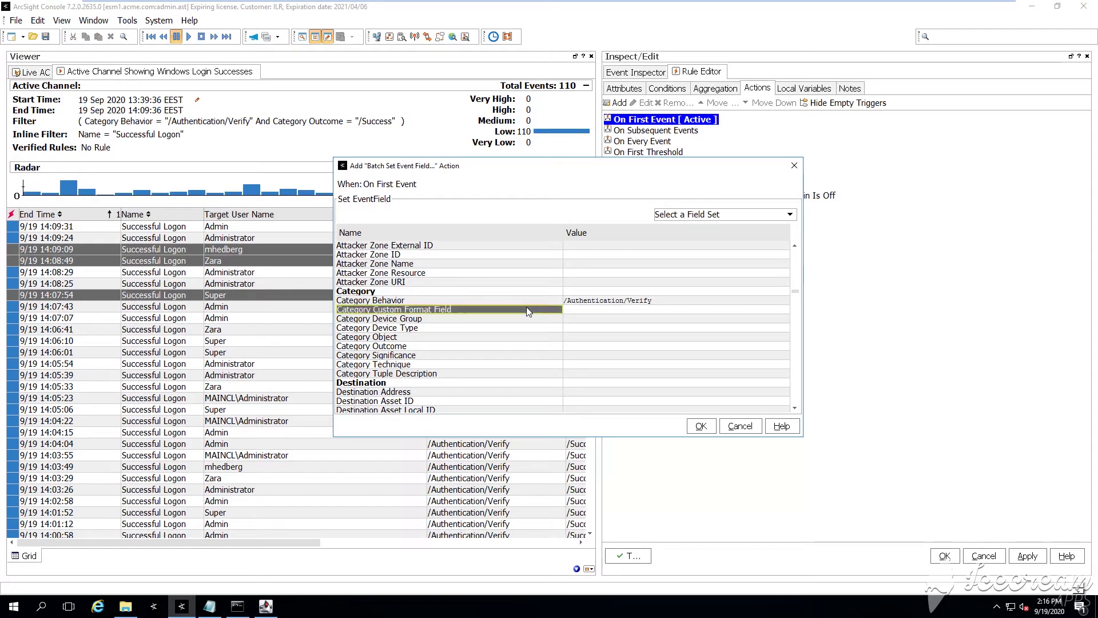
pyautogui.click(633, 315)
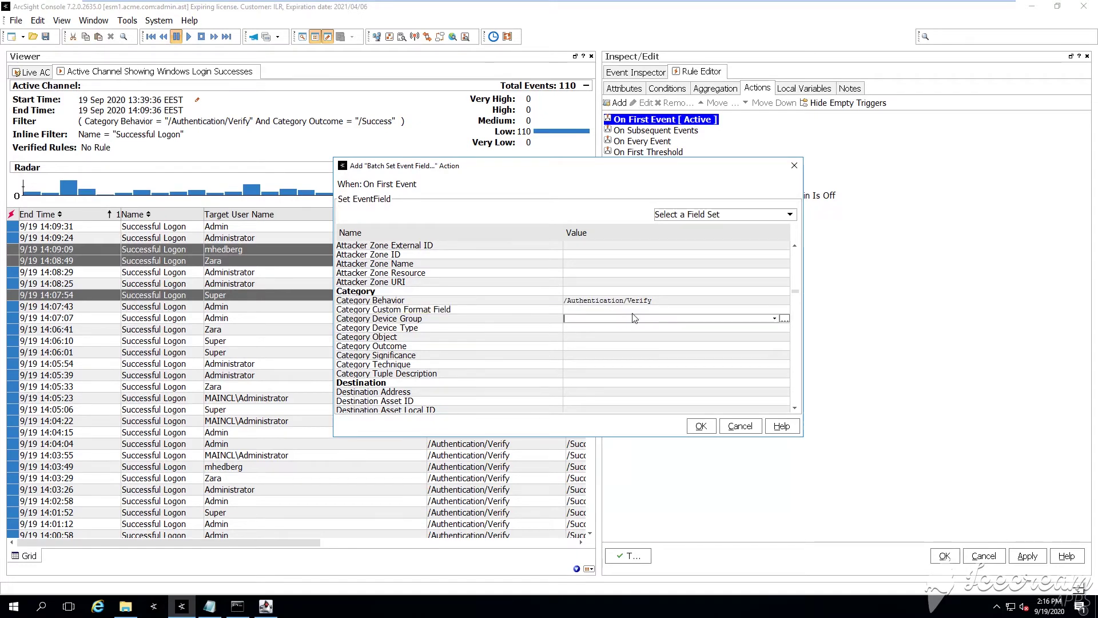
pyautogui.write('?operat')
pyautogui.press('BackSpace')
pyautogui.press('BackSpace')
pyautogui.press('BackSpace')
pyautogui.press('BackSpace')
pyautogui.press('BackSpace')
pyautogui.write('/Operating System')
pyautogui.press('Return')
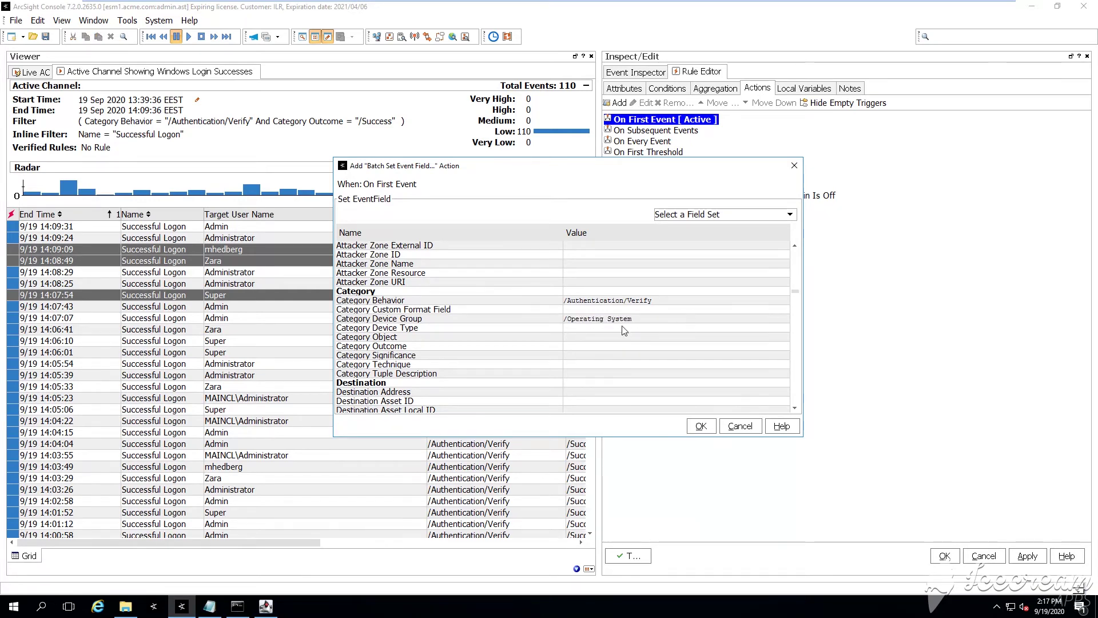
# Set Category Outcome to /Success
pyautogui.click(681, 336)
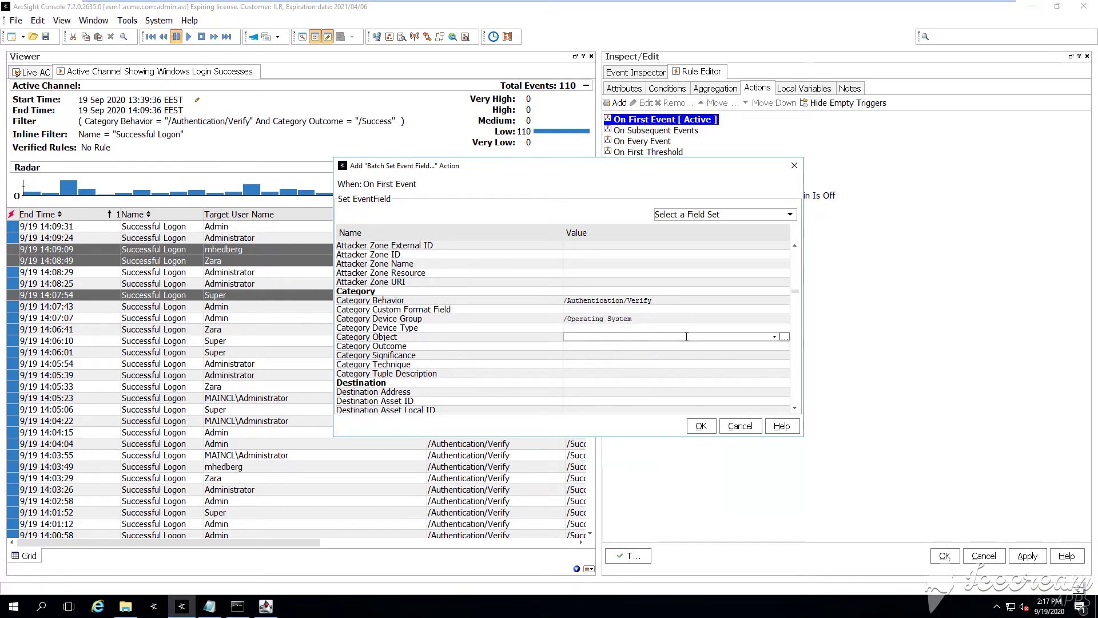
pyautogui.click(610, 347)
pyautogui.click(776, 349)
pyautogui.click(657, 401)
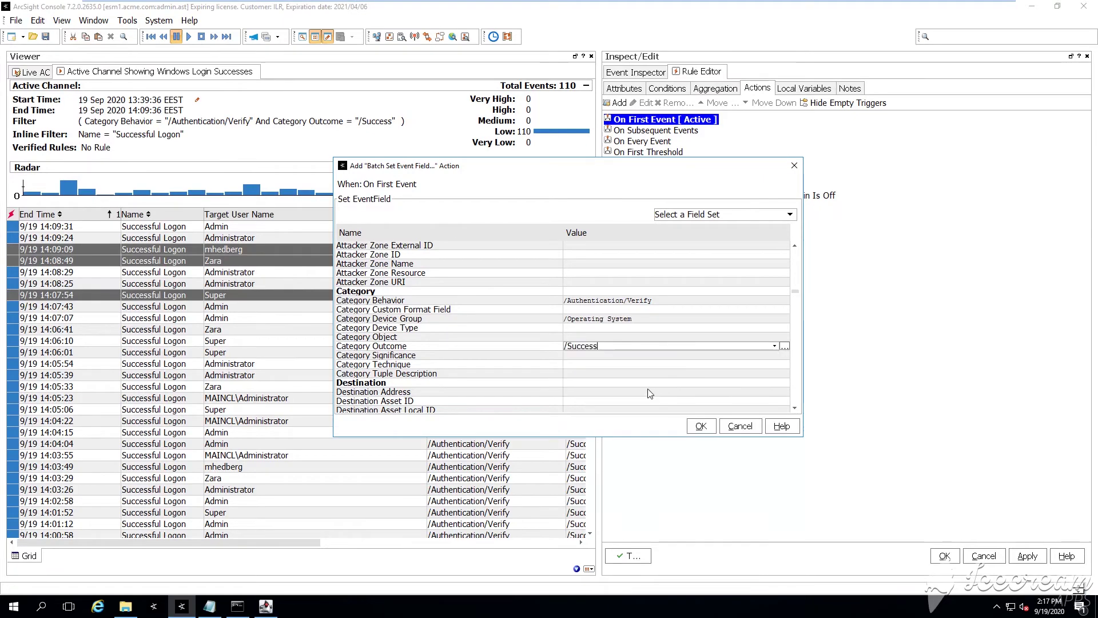
pyautogui.click(584, 355)
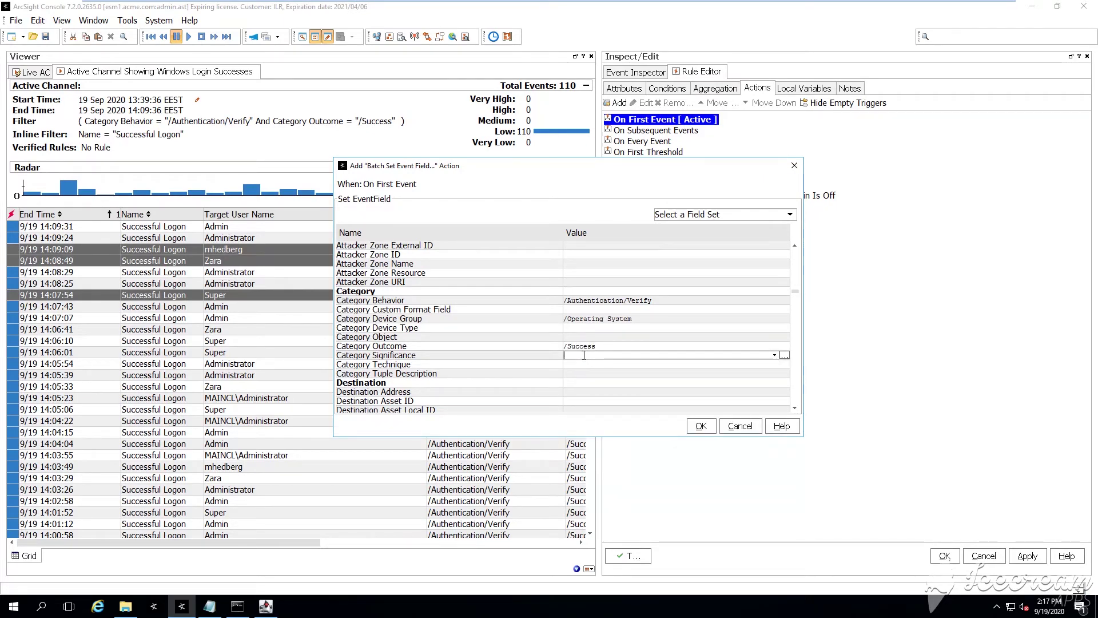
pyautogui.click(577, 363)
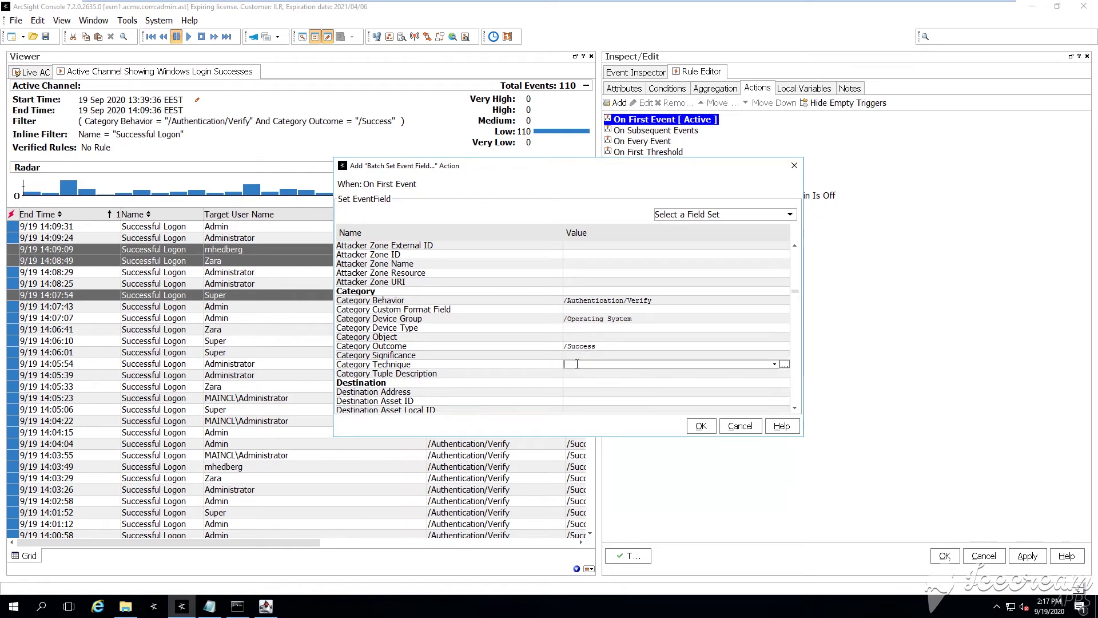
# Set Category Tuple Description to 'A SOC team member has successfully accessed the QA Lab room'
pyautogui.click(582, 372)
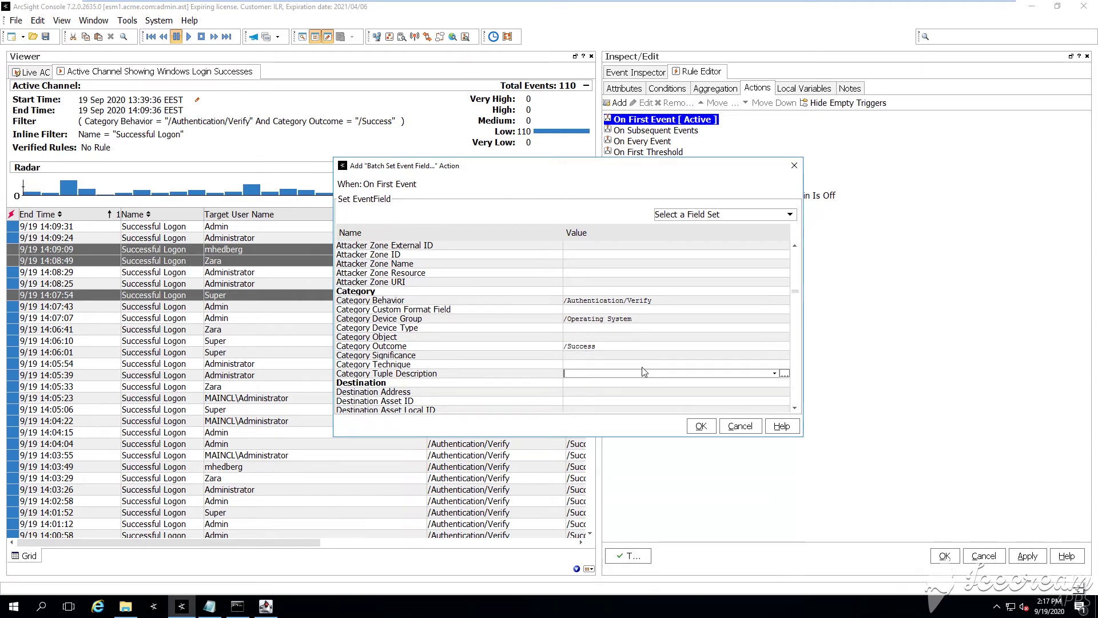
pyautogui.write('A SOC ')
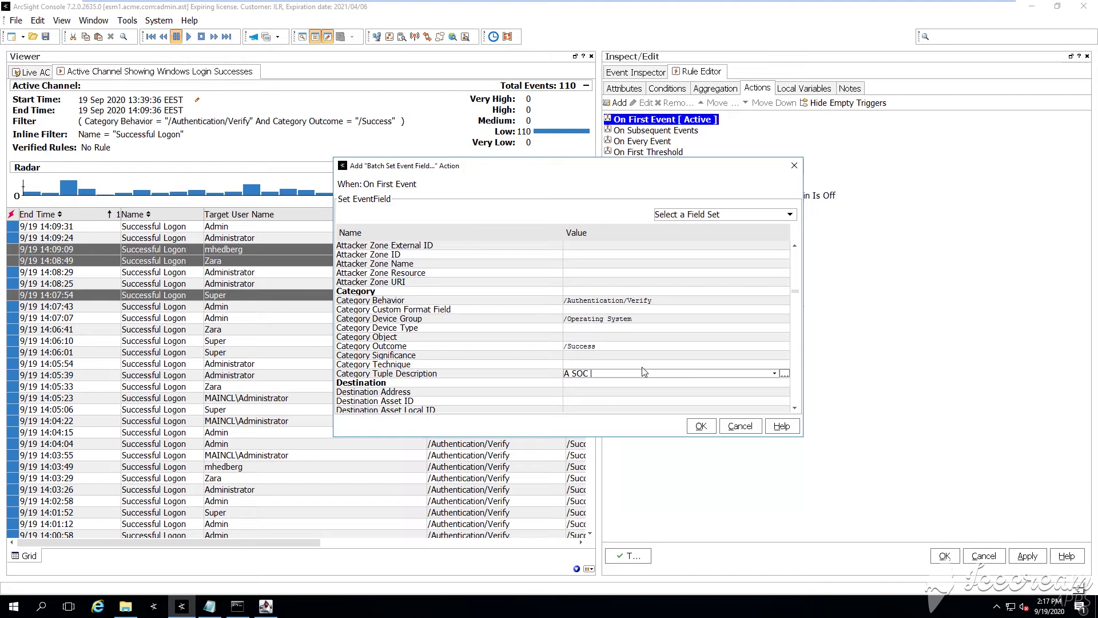
pyautogui.write('team member has succes')
pyautogui.write('sfully accessed')
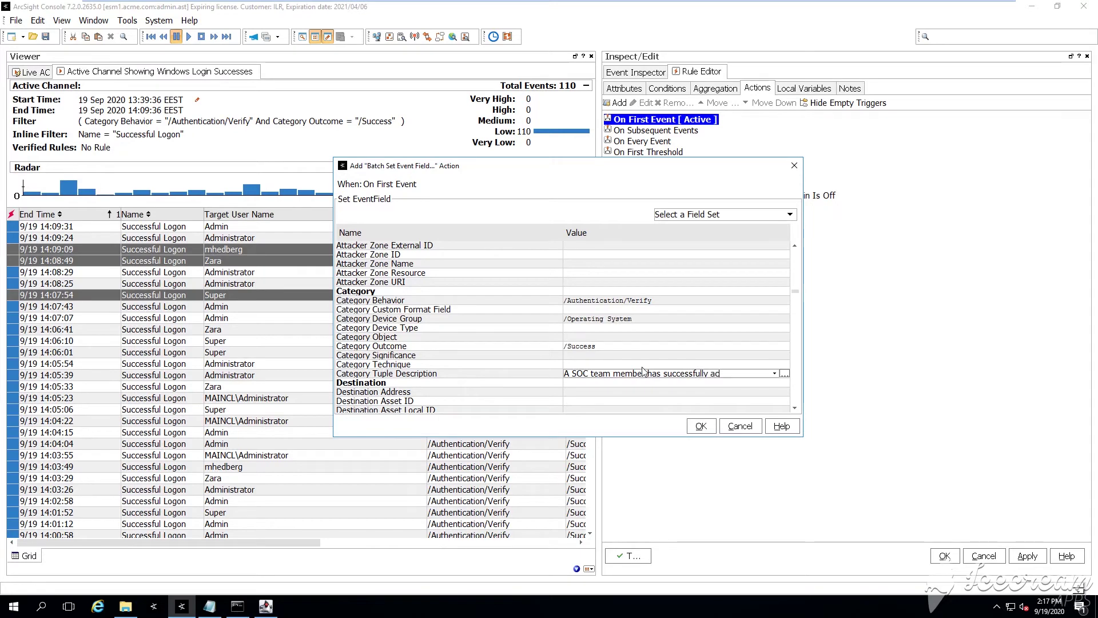
pyautogui.write(' the QA Lab roo')
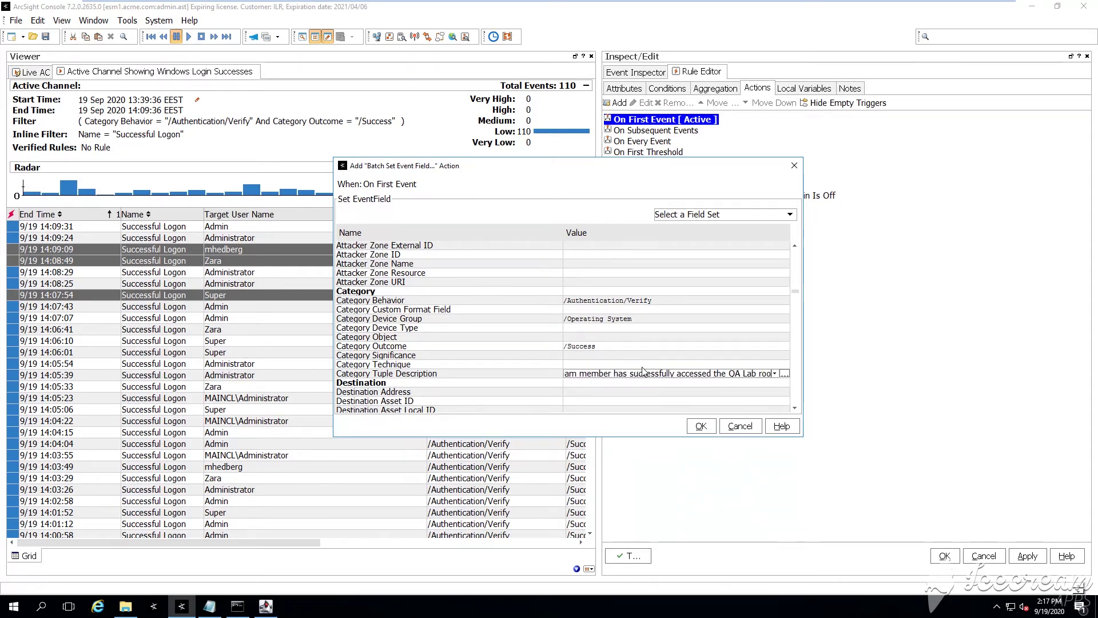
pyautogui.write('m')
pyautogui.press('Return')
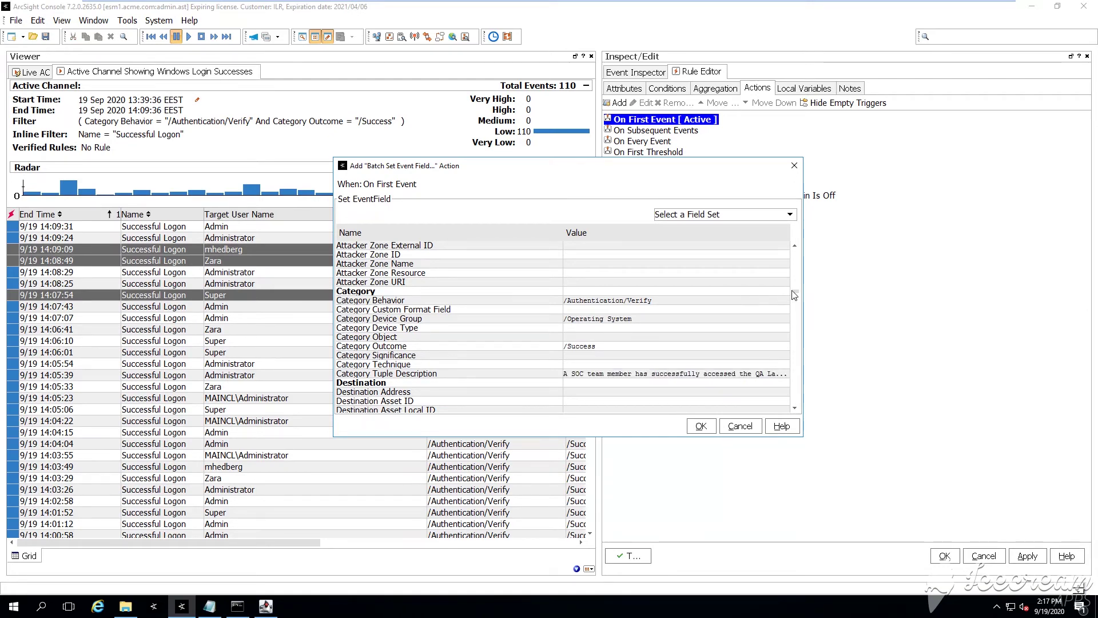
pyautogui.moveTo(795, 293); pyautogui.dragTo(807, 409)
# Set Priority to 3, confirm the event field settings, and save the joined rule
pyautogui.click(470, 390)
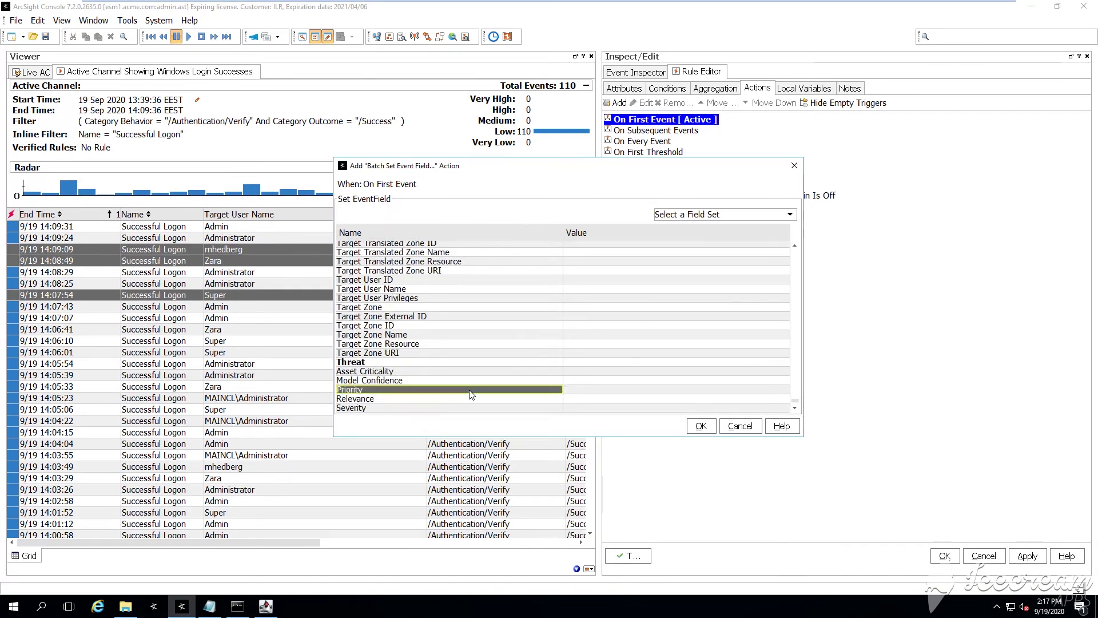
pyautogui.click(566, 391)
pyautogui.write('3')
pyautogui.press('Return')
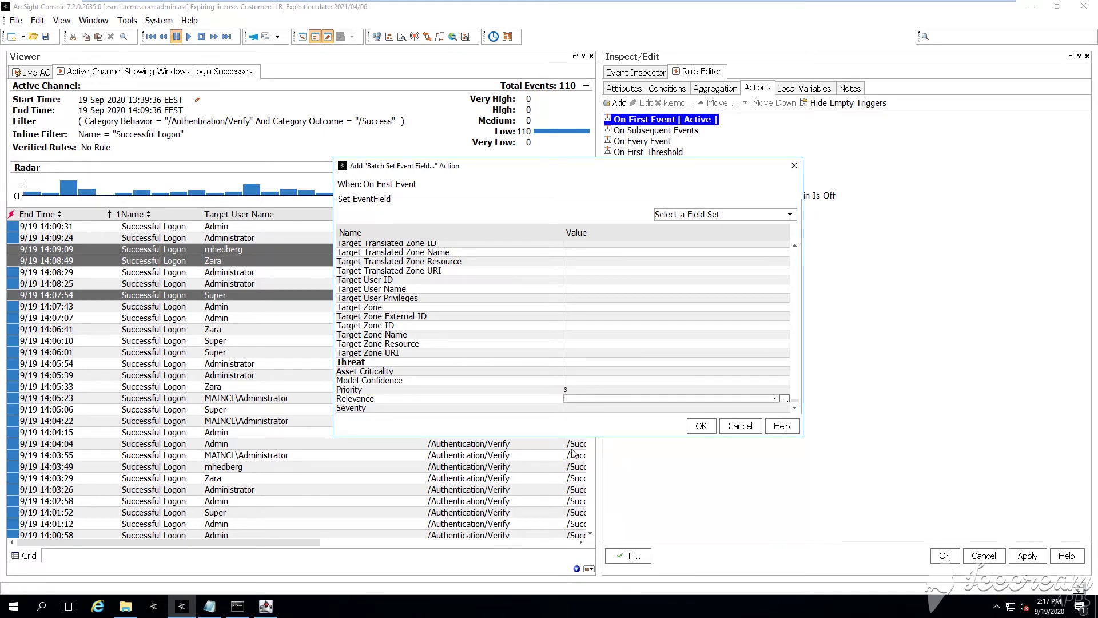
pyautogui.click(699, 426)
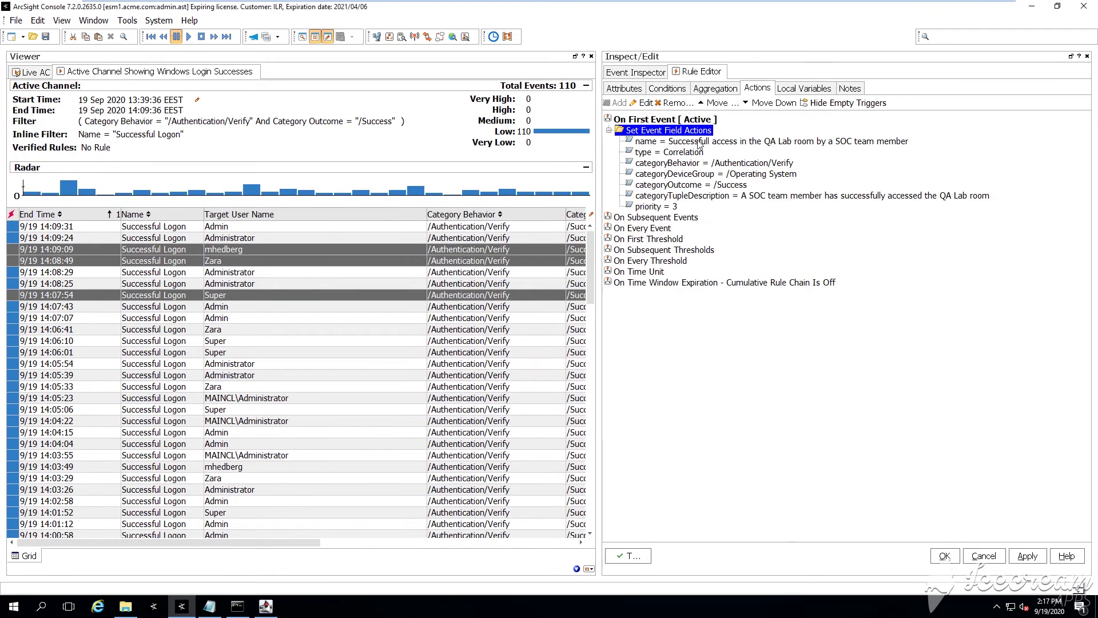
pyautogui.click(946, 556)
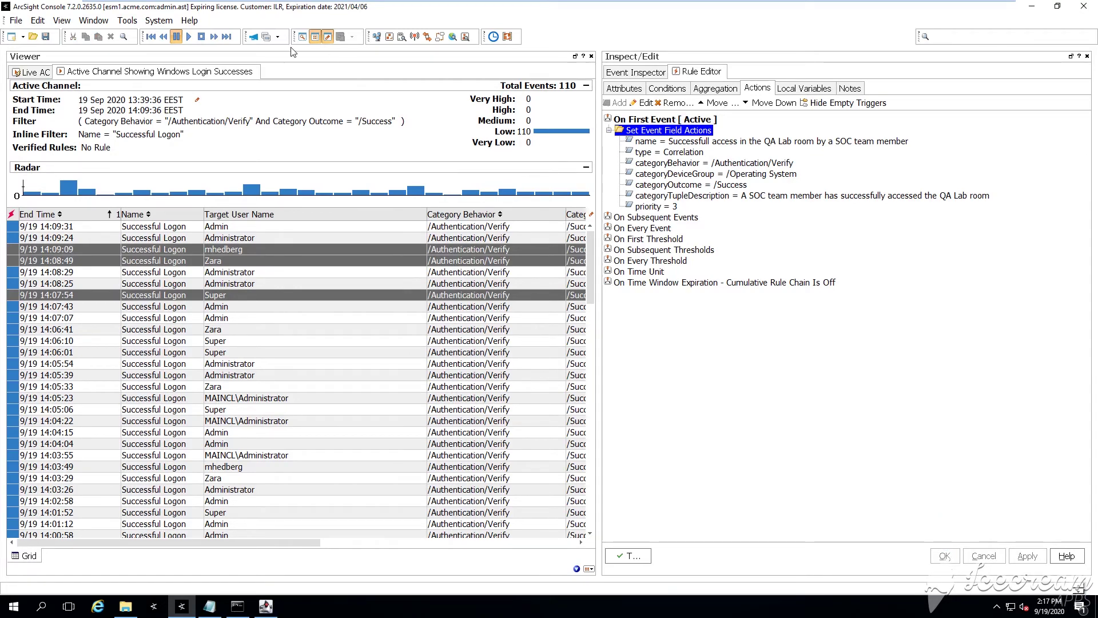
# Reopen the joined rule from the Navigator and review its conditions and aggregation
pyautogui.click(306, 35)
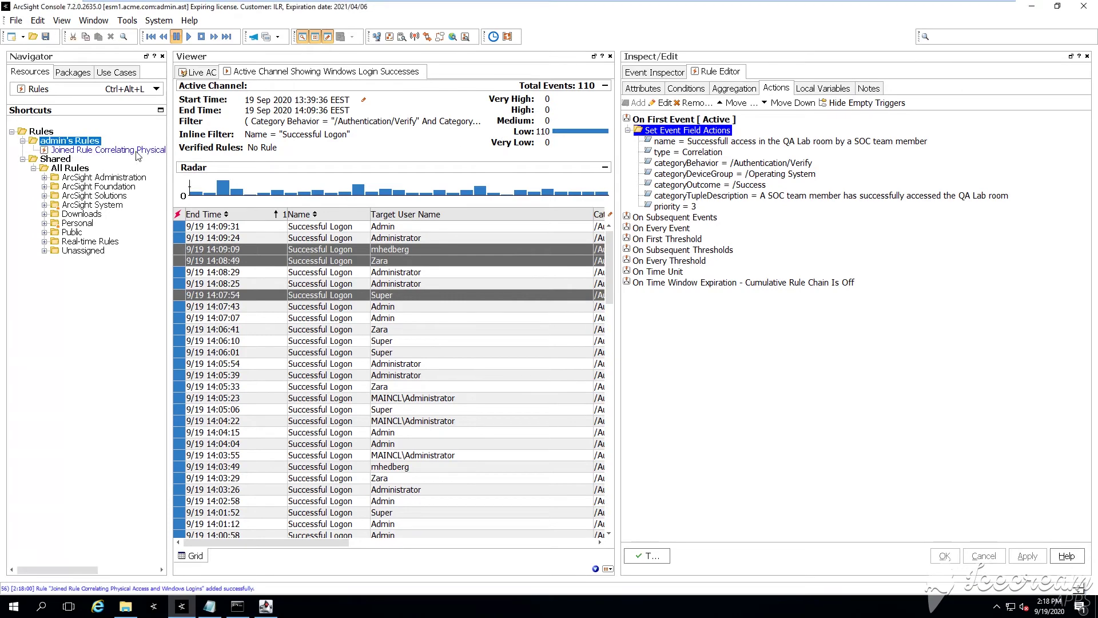
pyautogui.rightClick(137, 151)
pyautogui.click(166, 168)
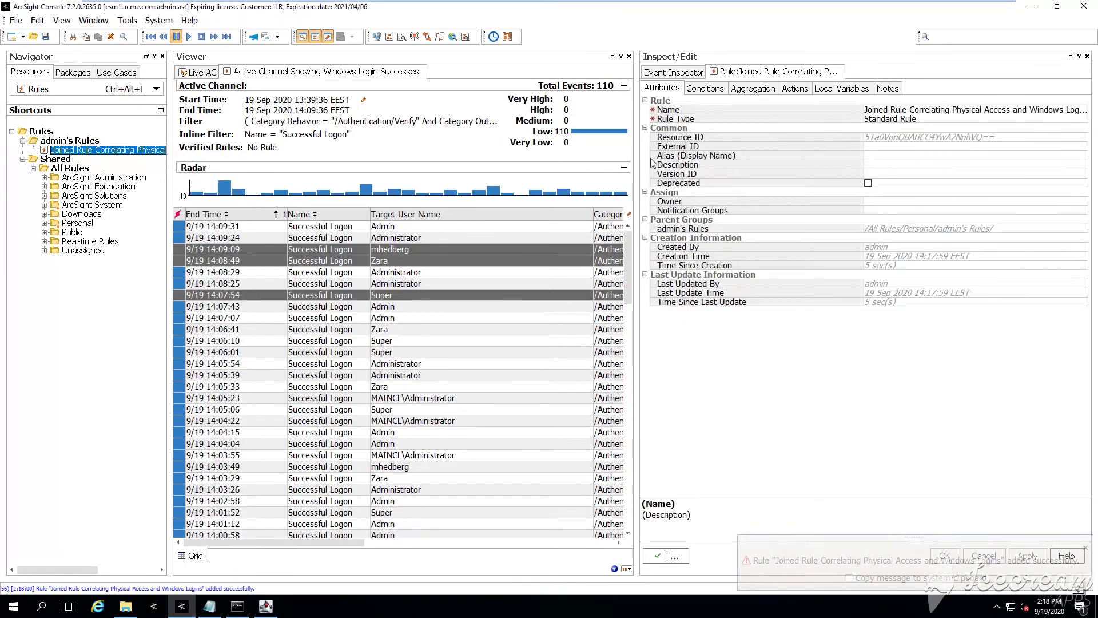
pyautogui.click(708, 90)
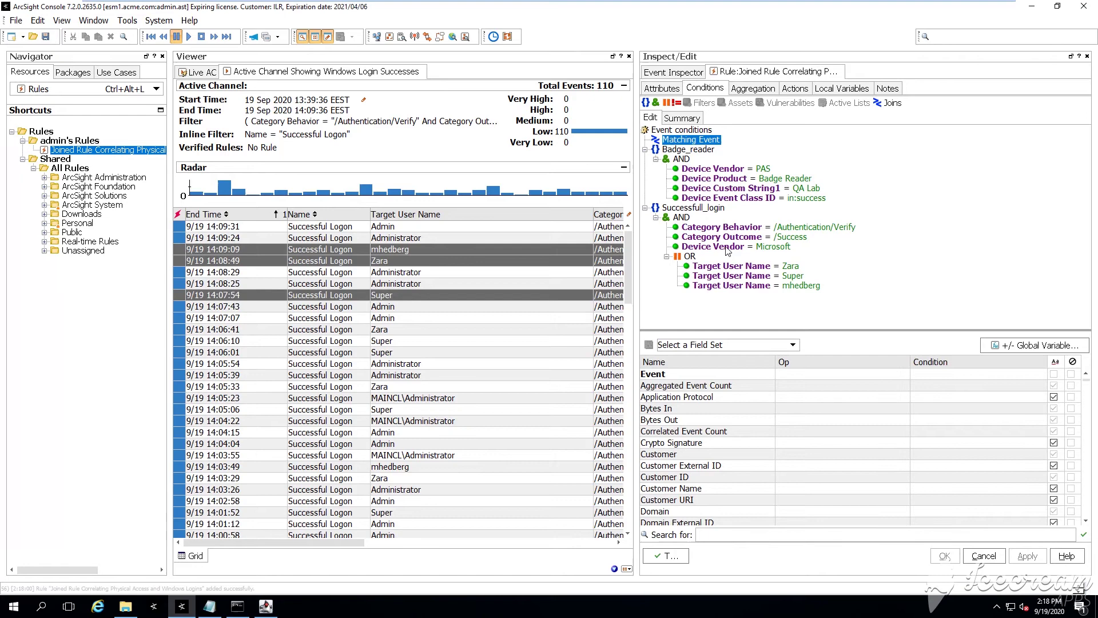
pyautogui.click(742, 89)
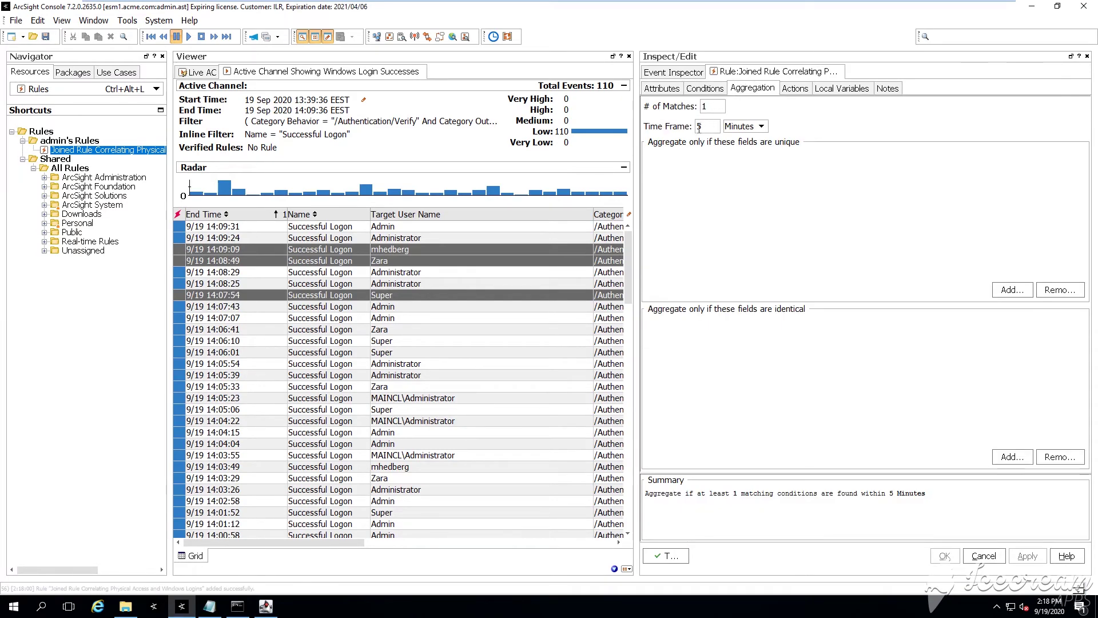
# Review the rule's actions and close its editor tab
pyautogui.click(792, 89)
pyautogui.rightClick(804, 73)
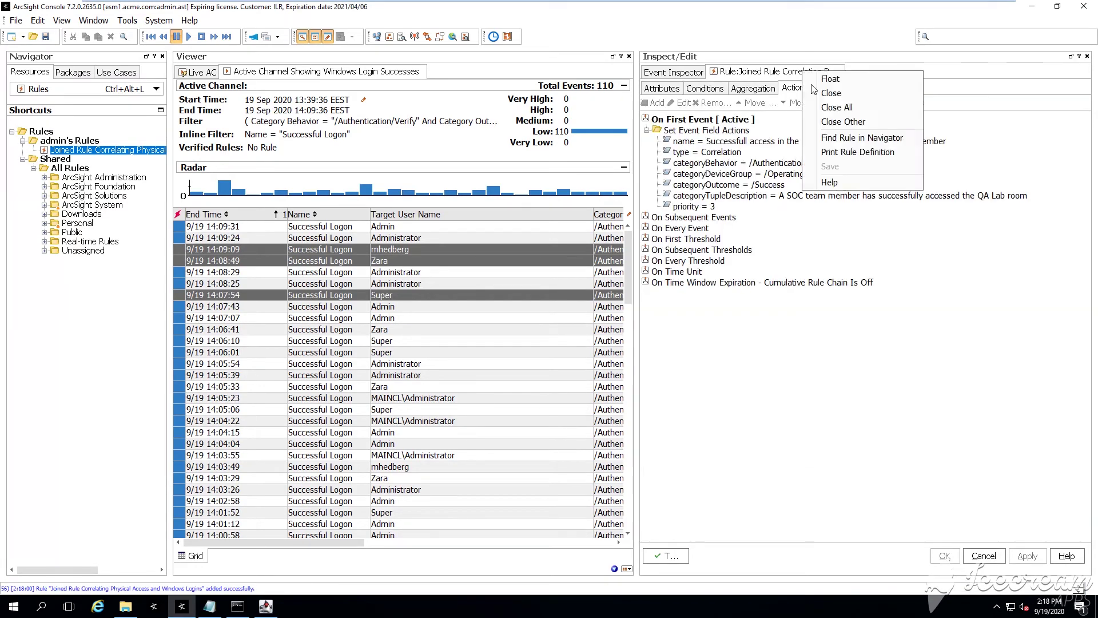
pyautogui.click(830, 93)
# Verify the joined rule with events in a new active channel named 'Testing Joined Rule'
pyautogui.rightClick(114, 151)
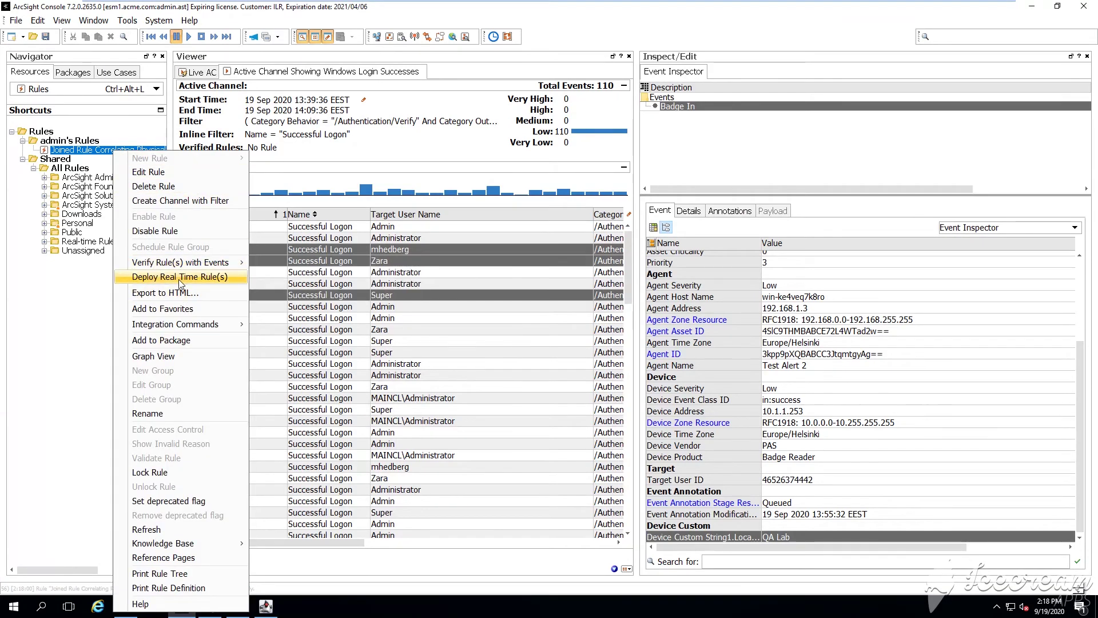
pyautogui.moveTo(211, 265)
pyautogui.click(429, 264)
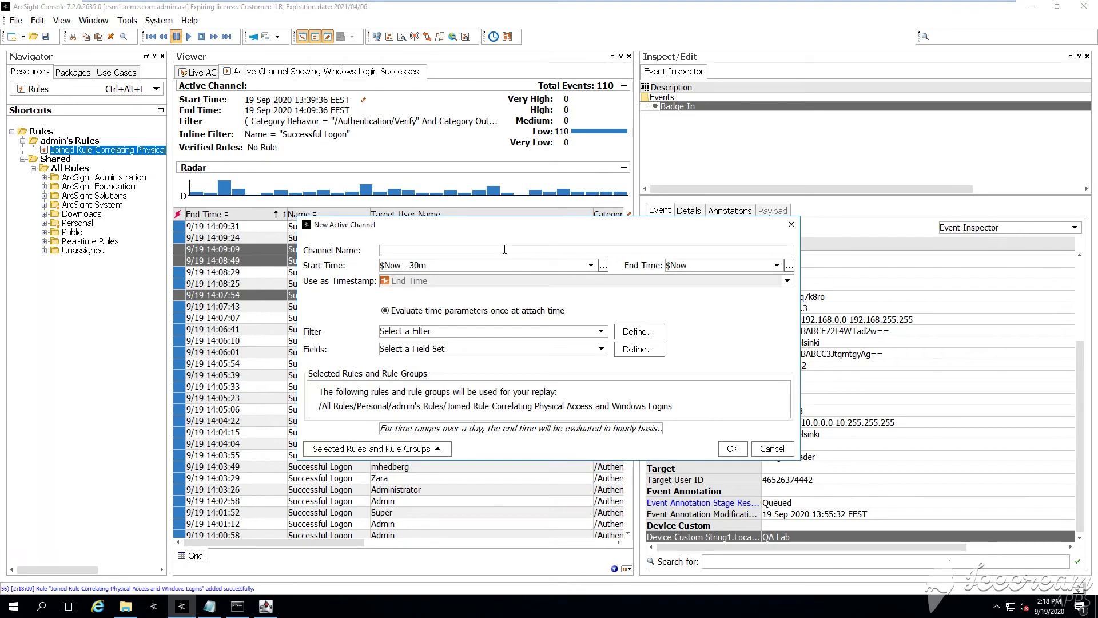
pyautogui.write('Testing Rule Joined Ru')
pyautogui.click(590, 266)
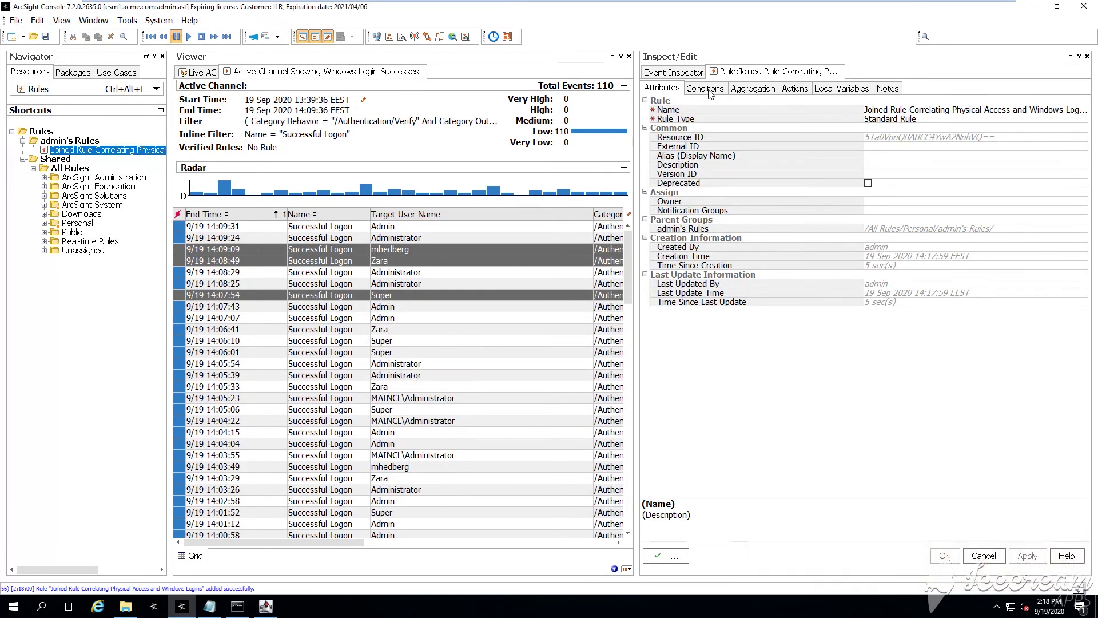
# Review the joined rule's conditions, aggregation settings and actions
pyautogui.click(704, 88)
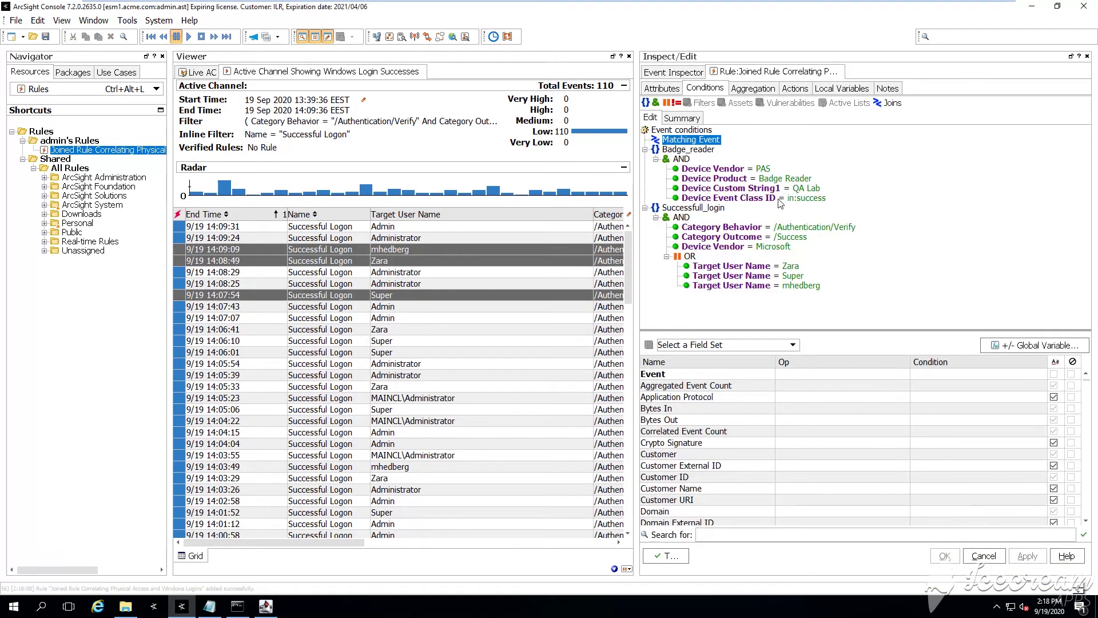
pyautogui.click(739, 89)
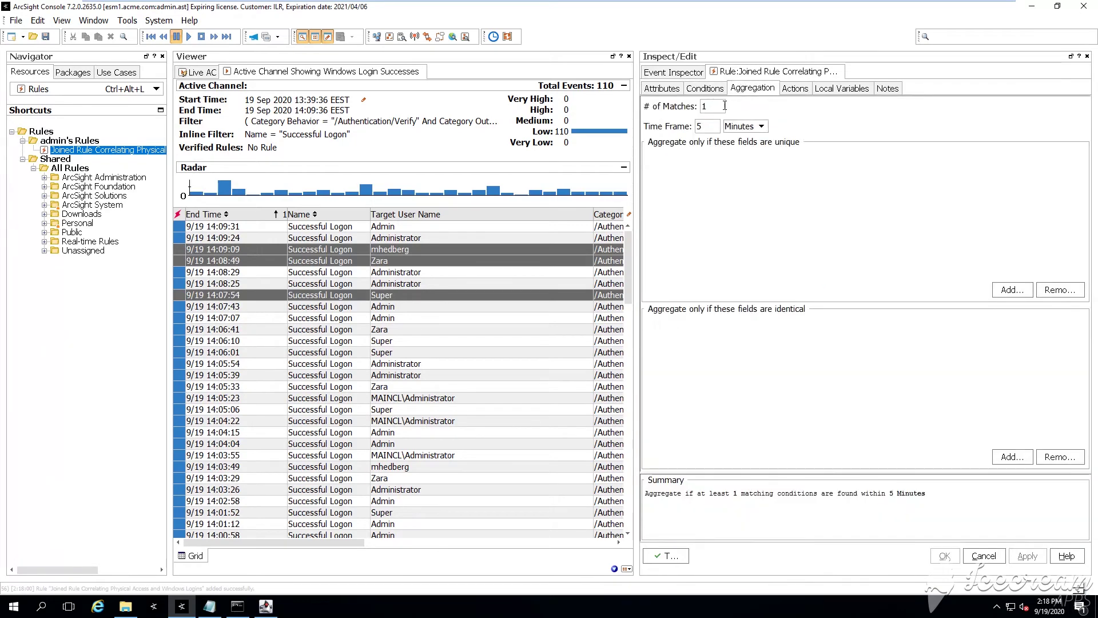
pyautogui.click(794, 88)
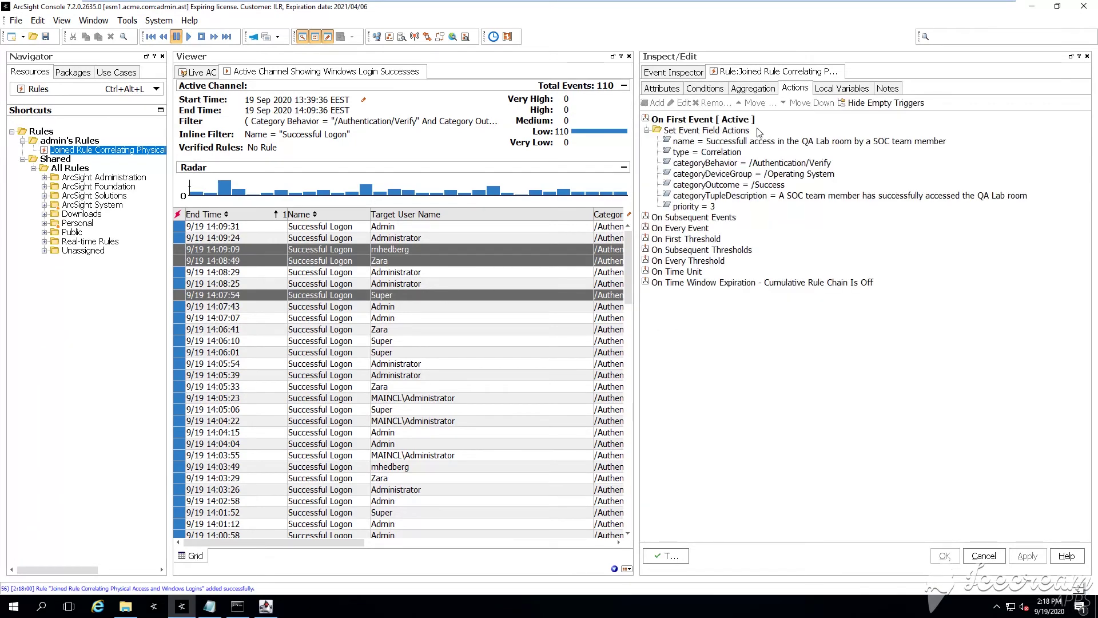
# Close the rule's editor tab and bring up the joined rule's actions in the Navigator
pyautogui.rightClick(806, 76)
pyautogui.press('Escape')
pyautogui.rightClick(806, 76)
pyautogui.click(824, 94)
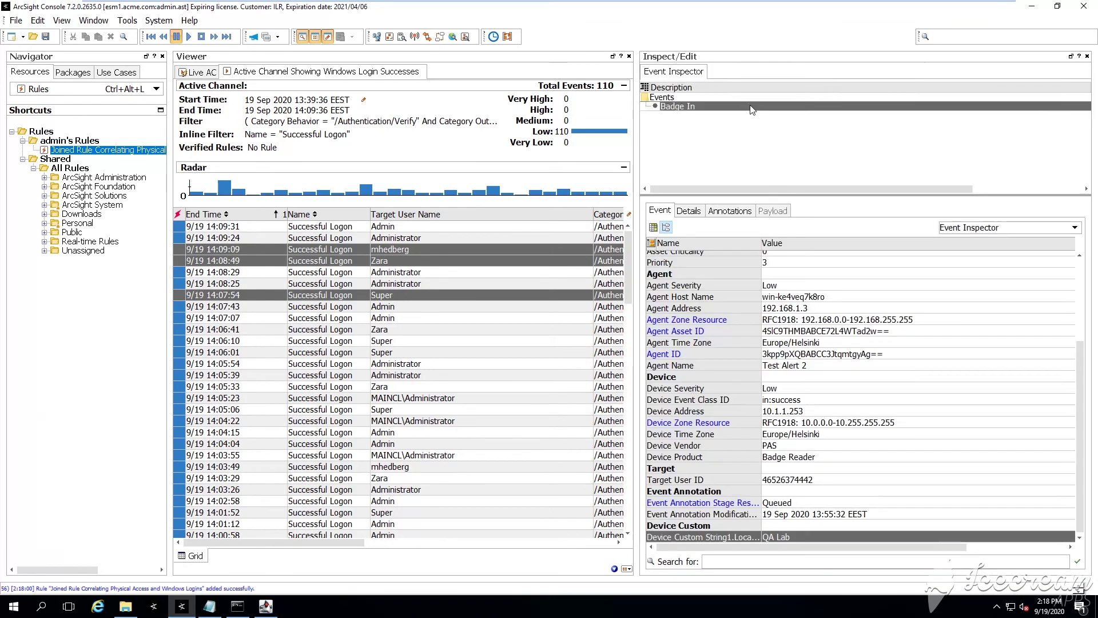
pyautogui.rightClick(114, 152)
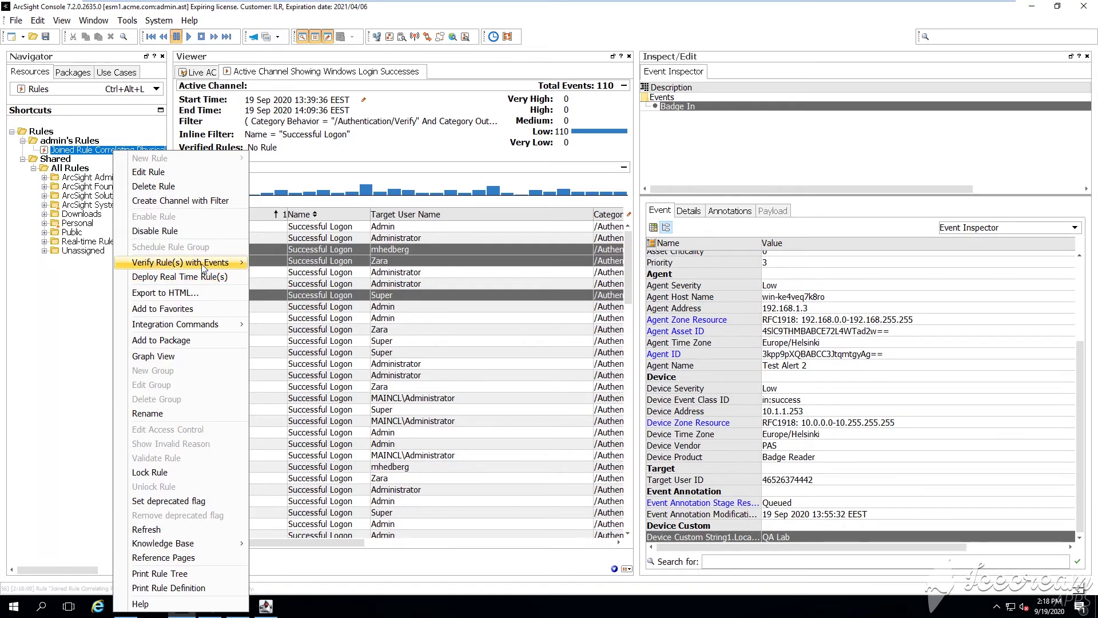
# Verify the rule in a new 'Testing Joined Rule' channel starting at 12:30:19
pyautogui.moveTo(204, 264)
pyautogui.click(309, 297)
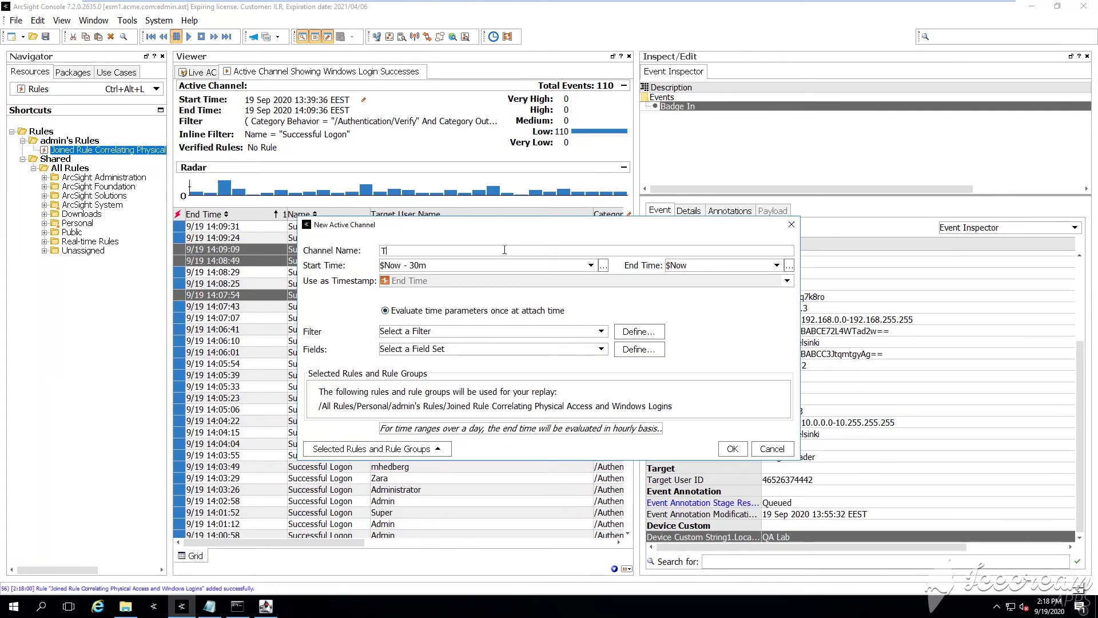
pyautogui.write('Testing Joined Rule')
pyautogui.click(590, 265)
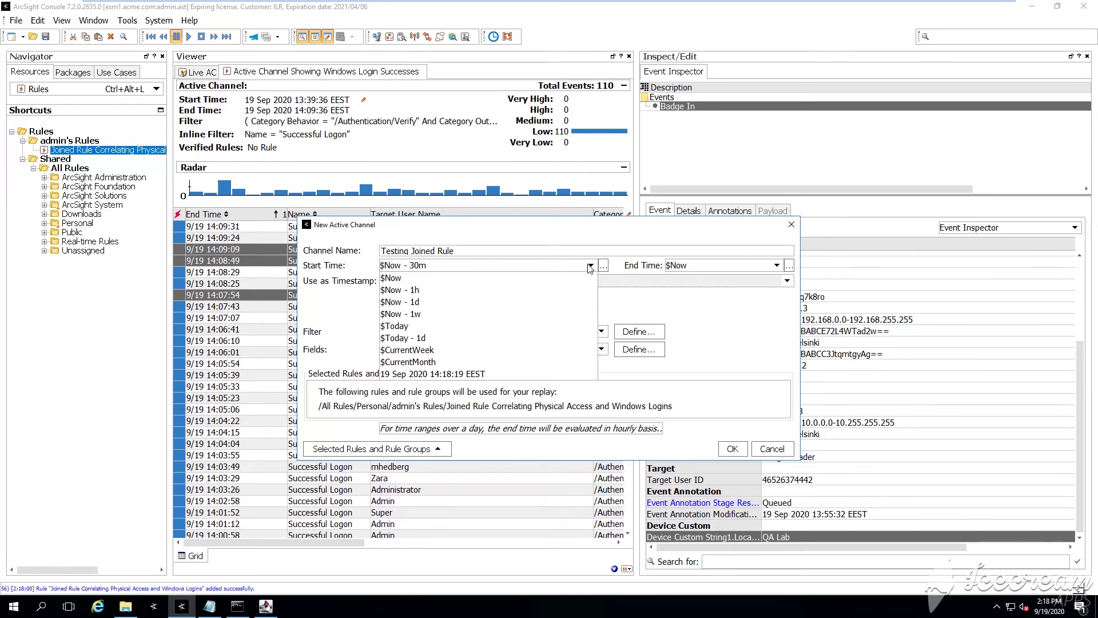
pyautogui.click(434, 373)
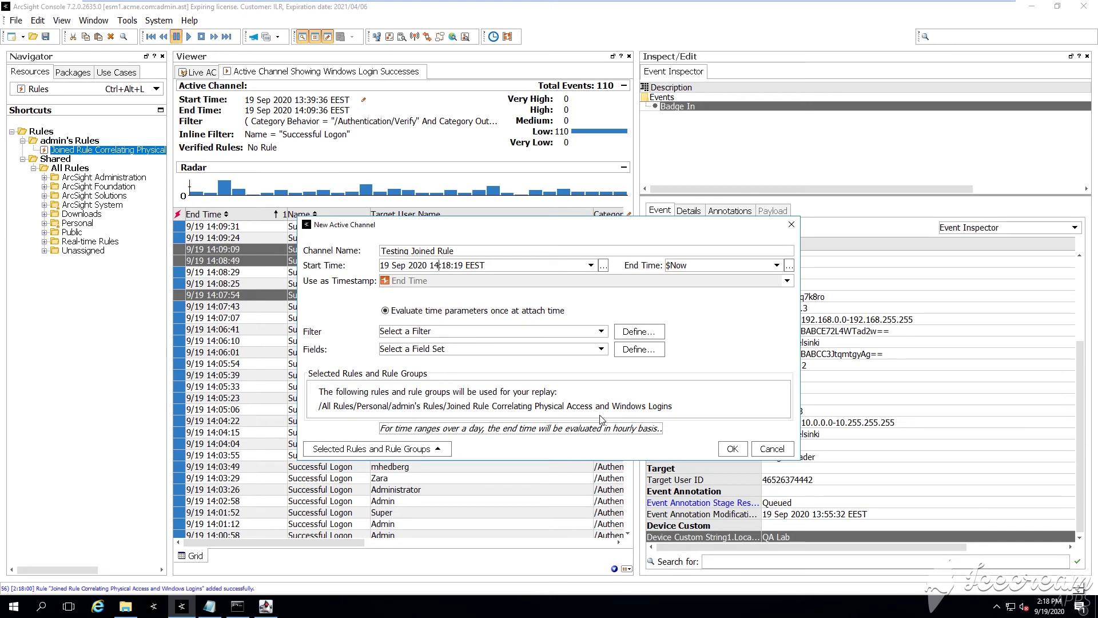
pyautogui.press('BackSpace')
pyautogui.press('BackSpace')
pyautogui.write('00')
# Set the replay end time to 13:00:19 on 19 Sep 2020 and run the verification
pyautogui.click(779, 266)
pyautogui.click(719, 374)
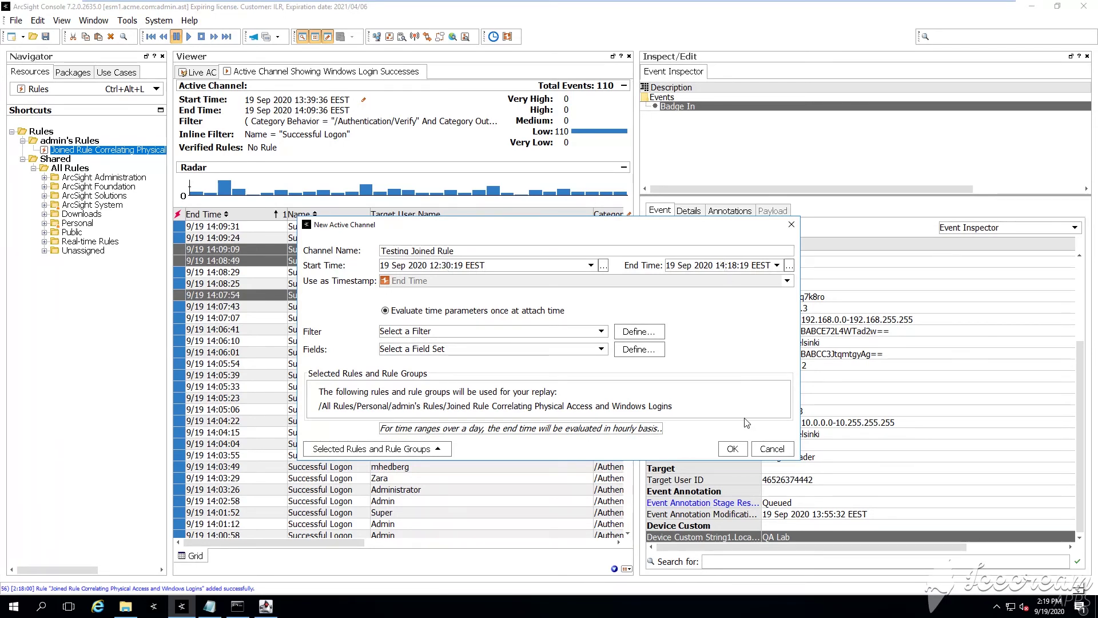
pyautogui.press('BackSpace')
pyautogui.write('3')
pyautogui.press('Delete')
pyautogui.press('Delete')
pyautogui.press('Delete')
pyautogui.write('00')
pyautogui.click(726, 450)
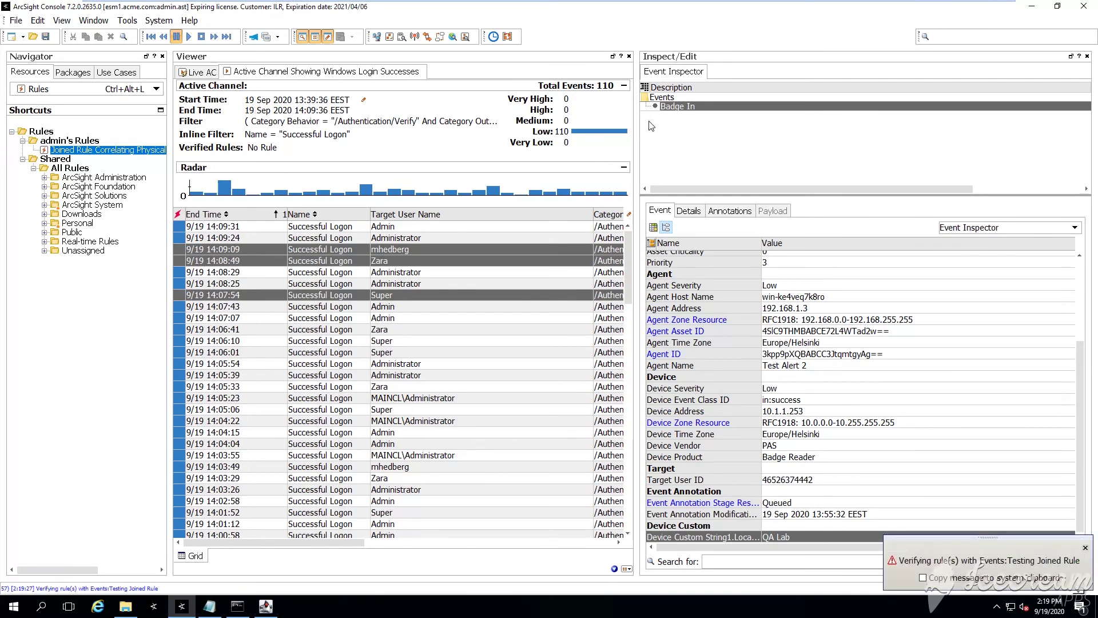
# Widen the Viewer and Name column to read the QA Lab SOC-member access correlation event
pyautogui.moveTo(636, 126); pyautogui.dragTo(851, 125)
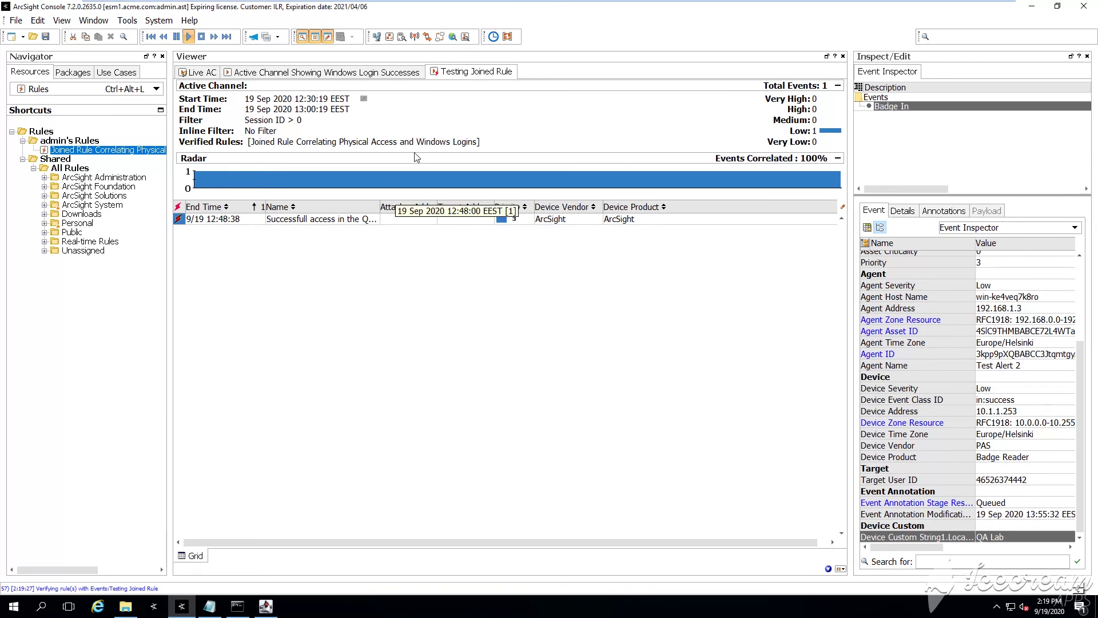
pyautogui.moveTo(851, 120); pyautogui.dragTo(891, 122)
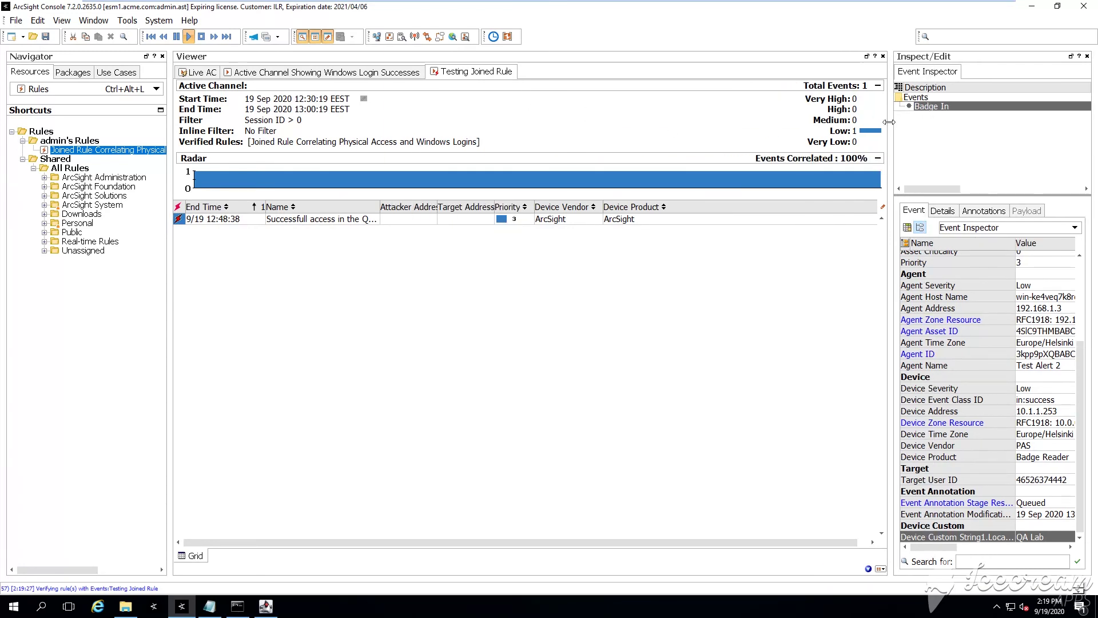
pyautogui.click(527, 223)
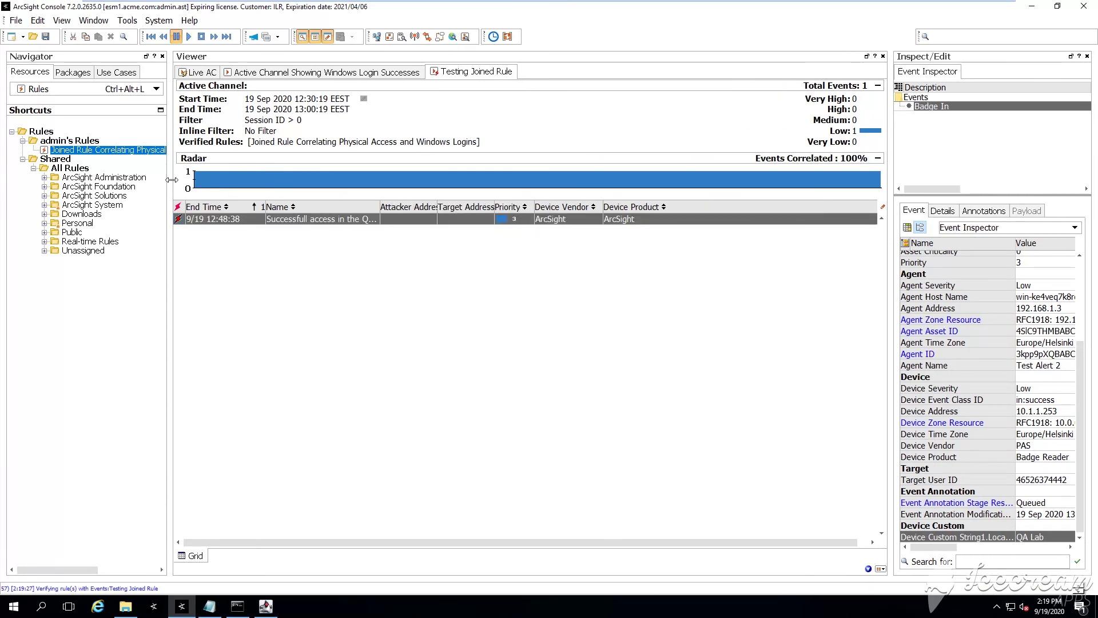
pyautogui.moveTo(170, 183); pyautogui.dragTo(160, 183)
pyautogui.moveTo(369, 206); pyautogui.dragTo(527, 207)
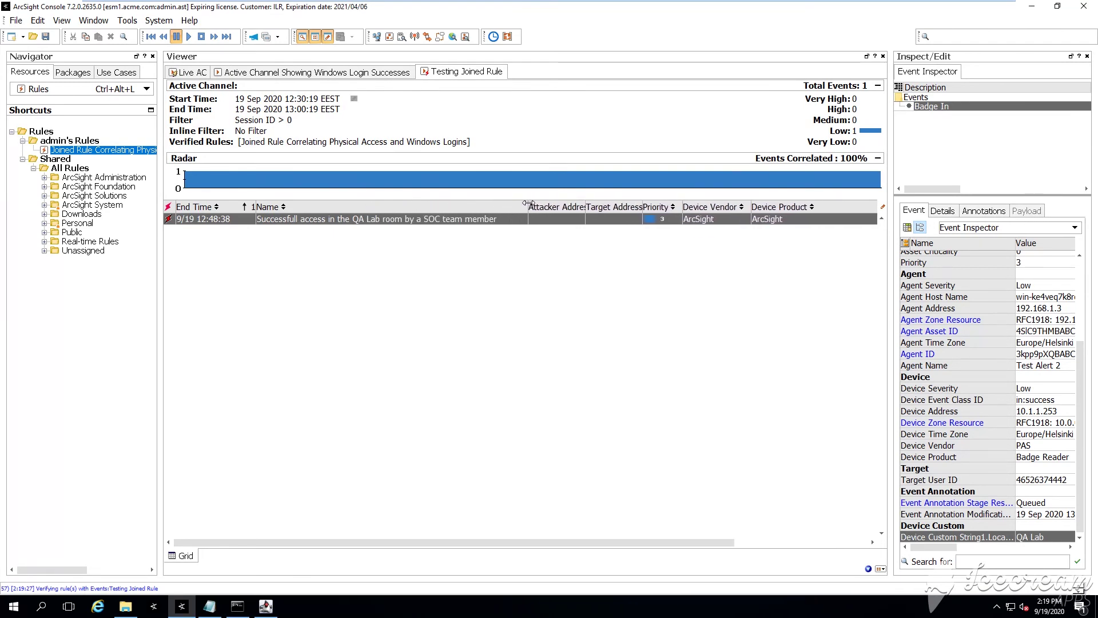
pyautogui.click(298, 219)
# Open the correlation event's detailed chain with its Badge In and Successful Logon base events
pyautogui.rightClick(322, 224)
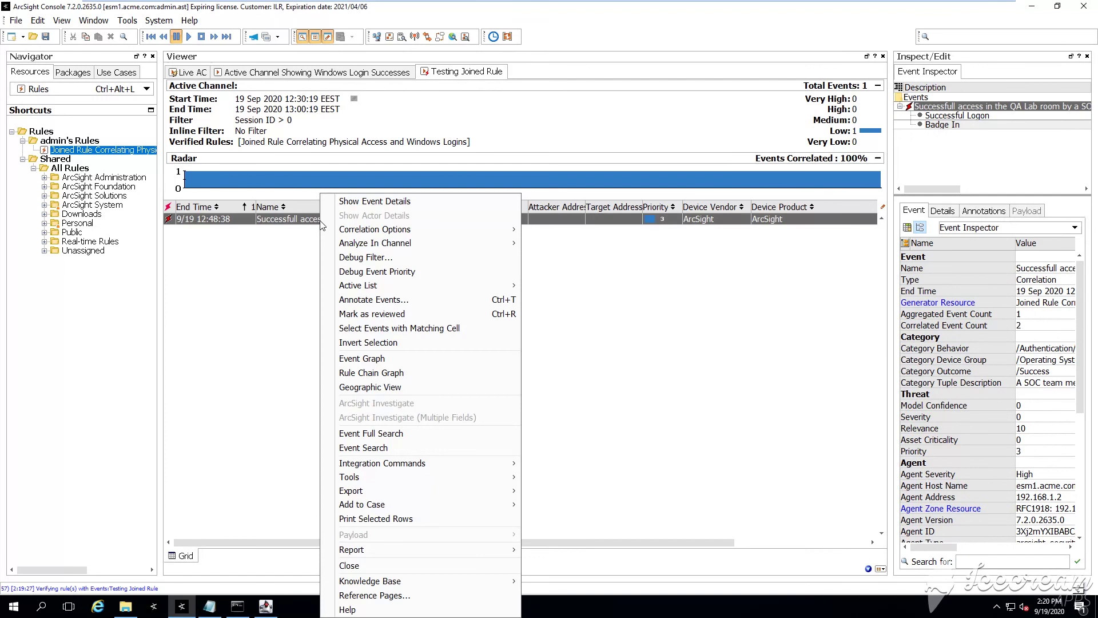
pyautogui.moveTo(382, 230)
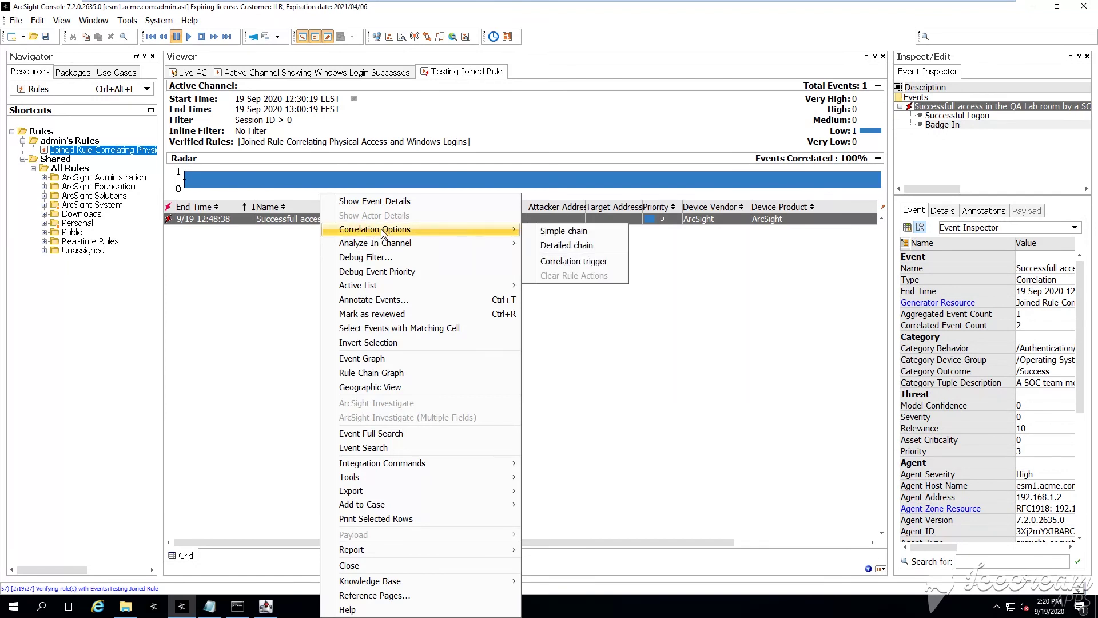
pyautogui.click(552, 246)
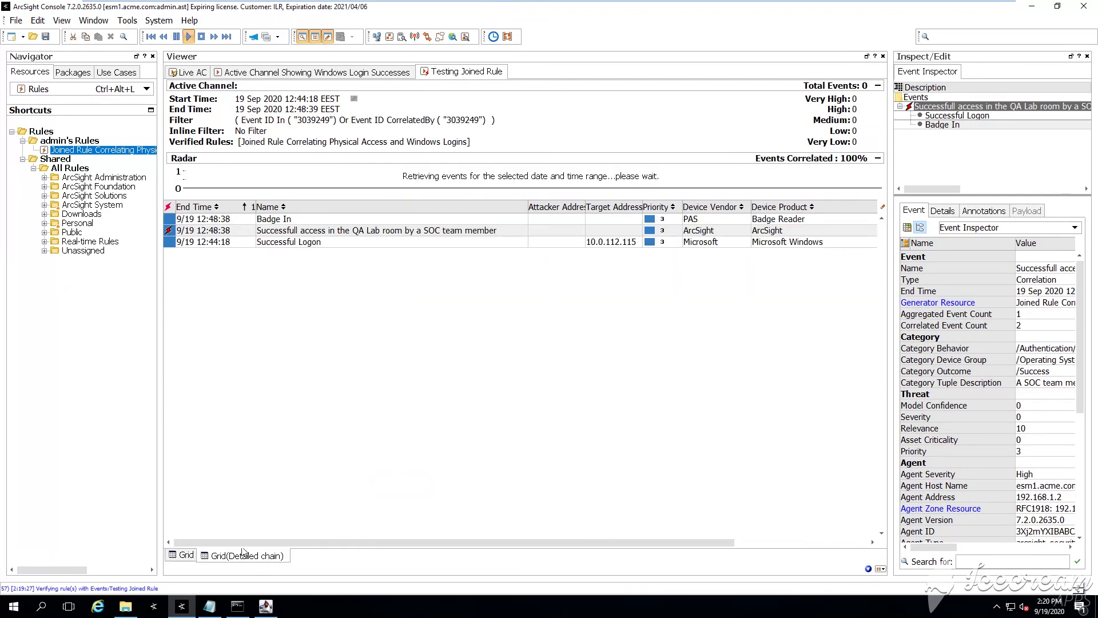
pyautogui.click(317, 244)
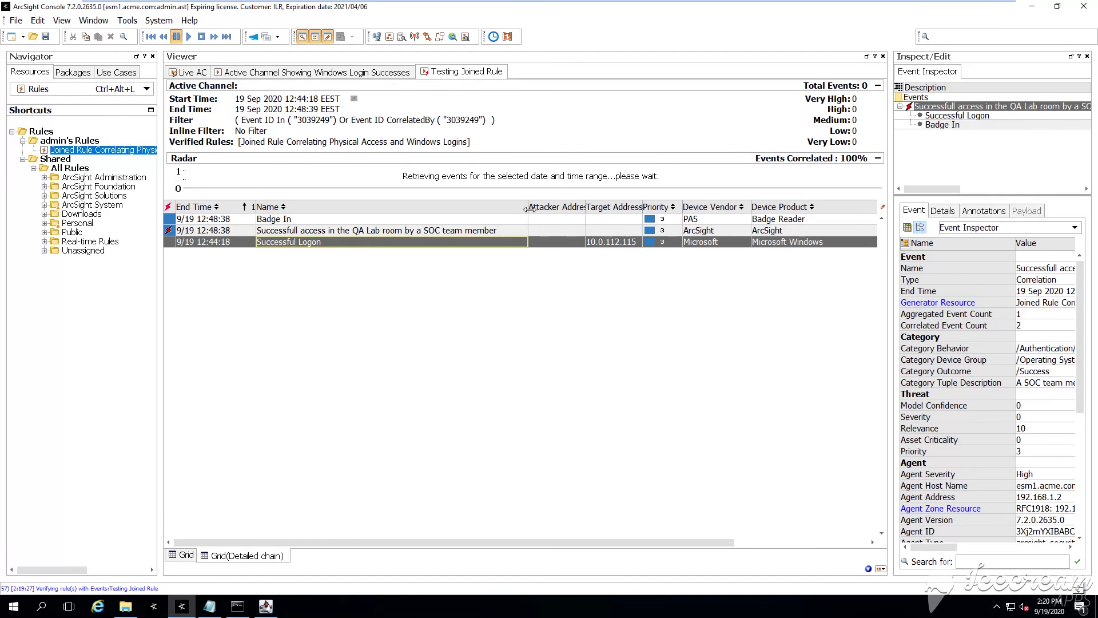
pyautogui.moveTo(527, 209); pyautogui.dragTo(542, 210)
pyautogui.click(260, 222)
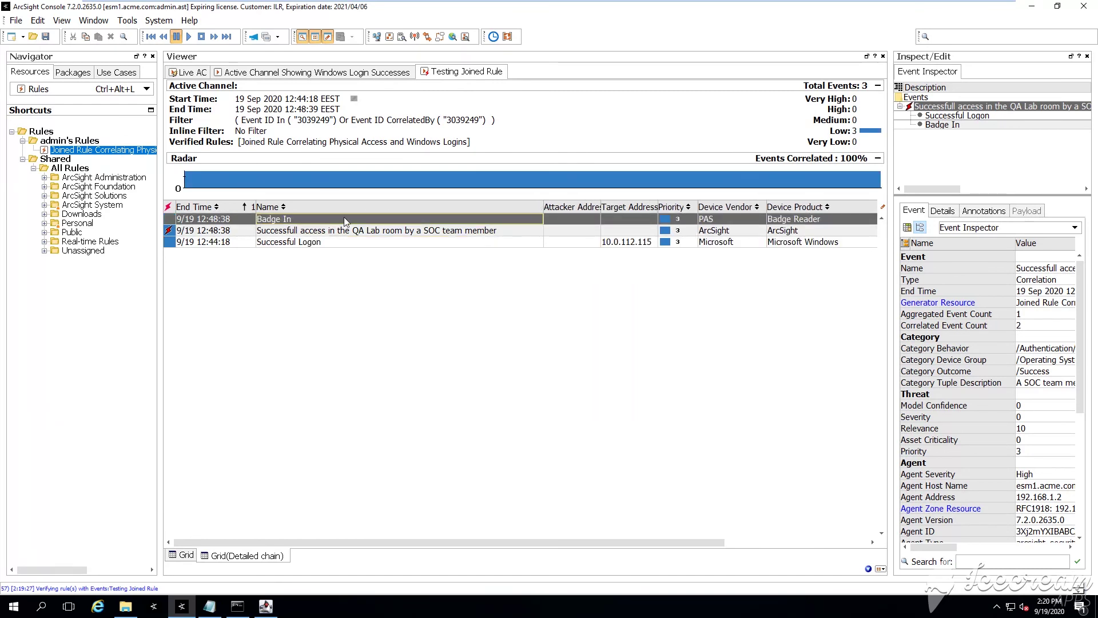
pyautogui.click(351, 246)
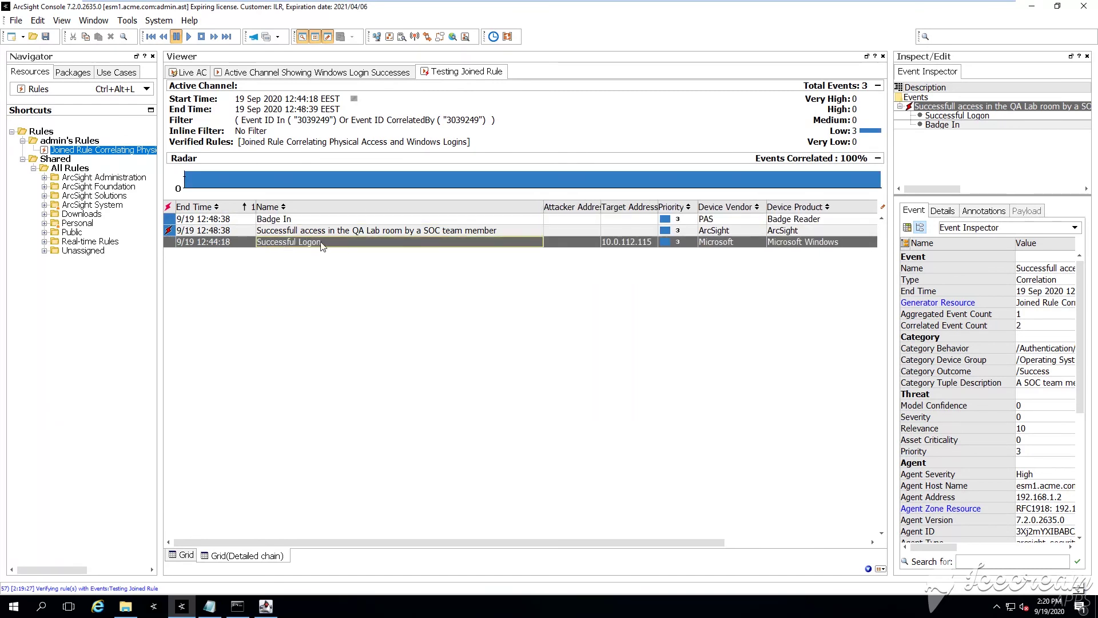
# Add a Target User Name column to the chain grid, showing Zara for the logon
pyautogui.rightClick(526, 210)
pyautogui.moveTo(582, 290)
pyautogui.moveTo(706, 291)
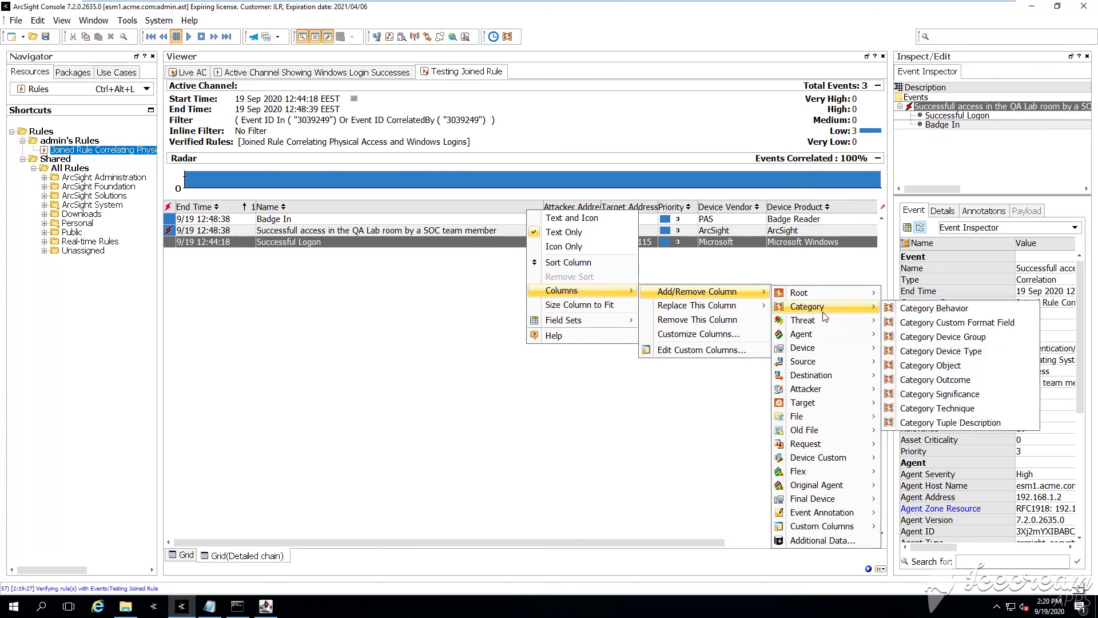
pyautogui.moveTo(836, 401)
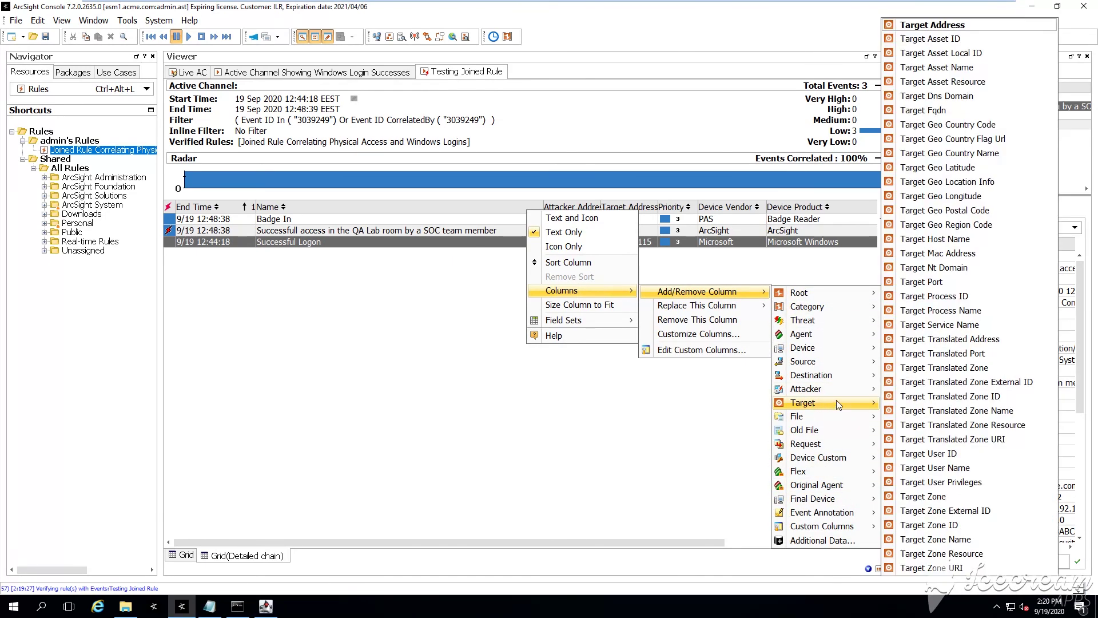
pyautogui.click(966, 468)
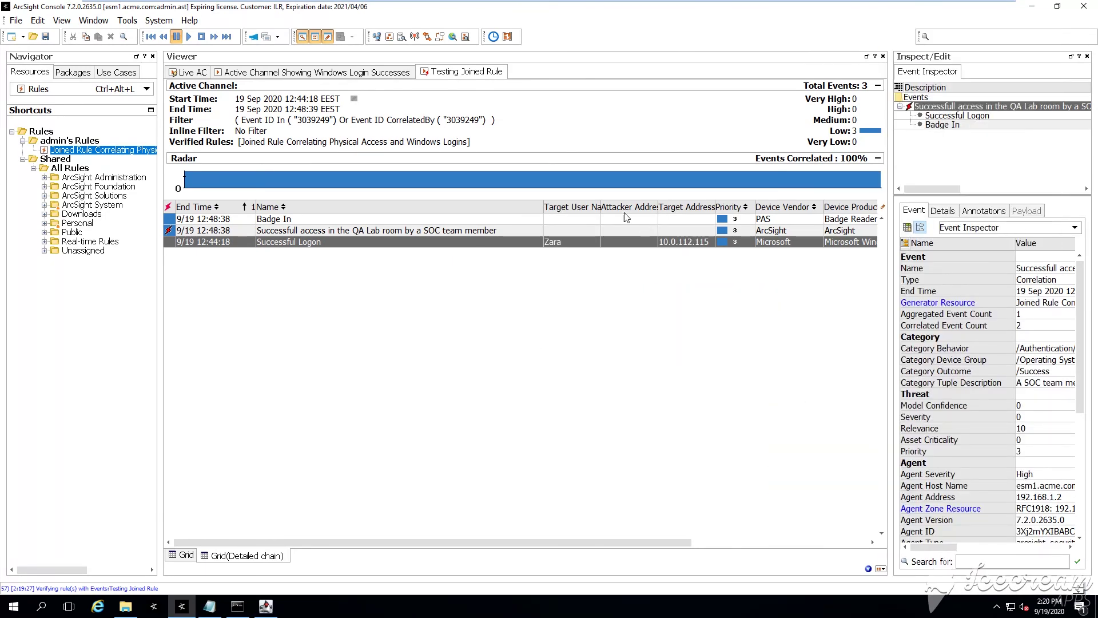
pyautogui.click(556, 220)
pyautogui.click(591, 241)
pyautogui.moveTo(657, 206); pyautogui.dragTo(686, 209)
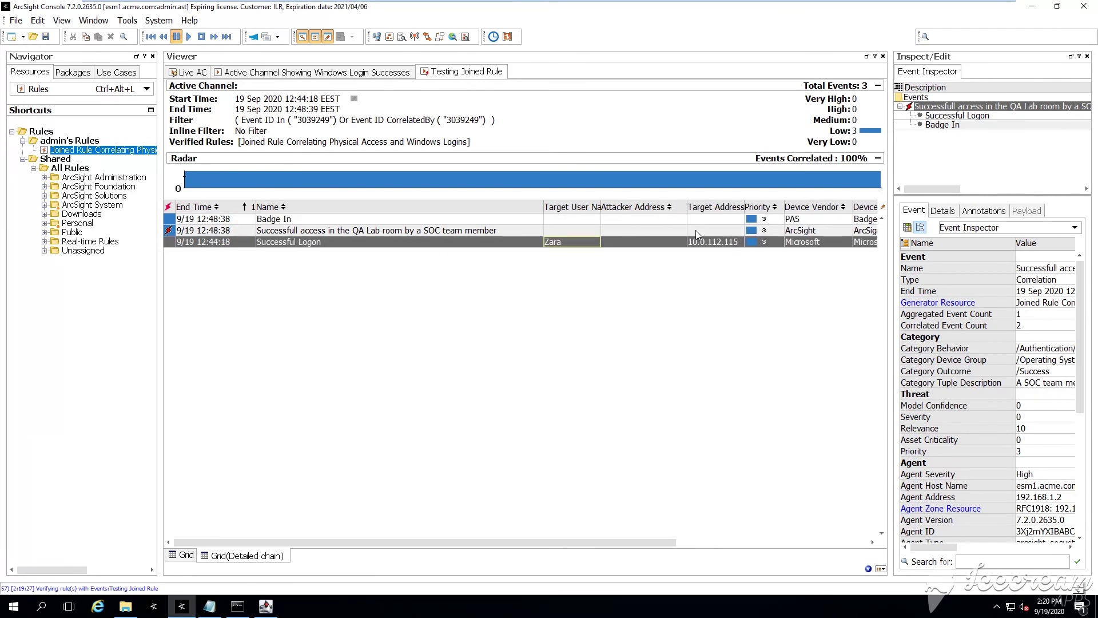
pyautogui.moveTo(593, 542); pyautogui.dragTo(743, 541)
# Add a Device Event Class ID column, showing Security:528 for the Successful Logon
pyautogui.rightClick(474, 210)
pyautogui.moveTo(526, 287)
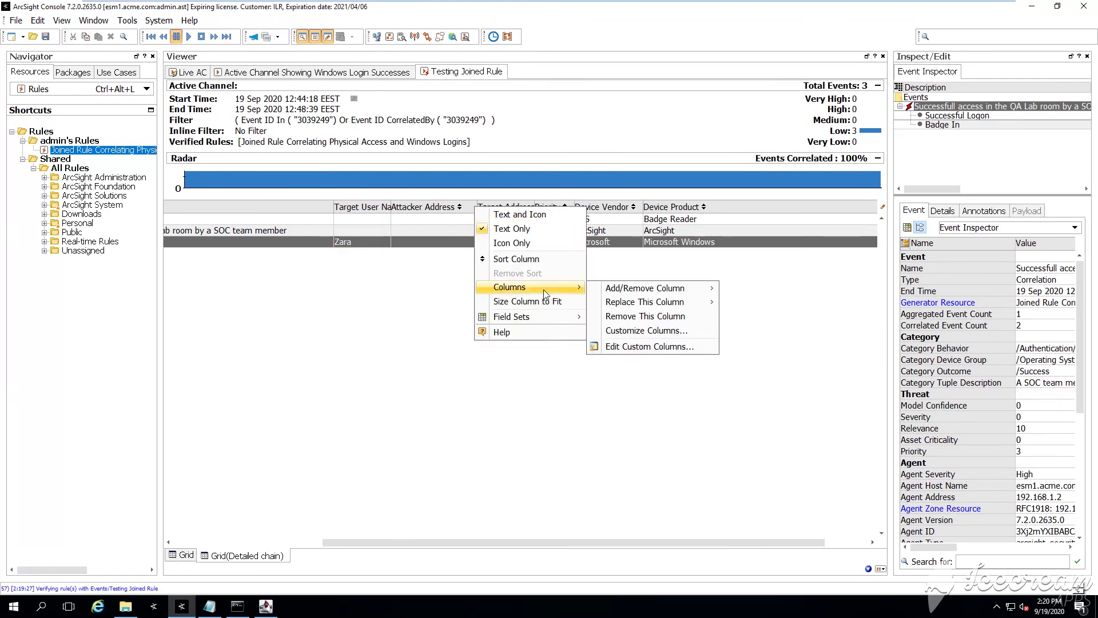
pyautogui.moveTo(652, 288)
pyautogui.moveTo(784, 344)
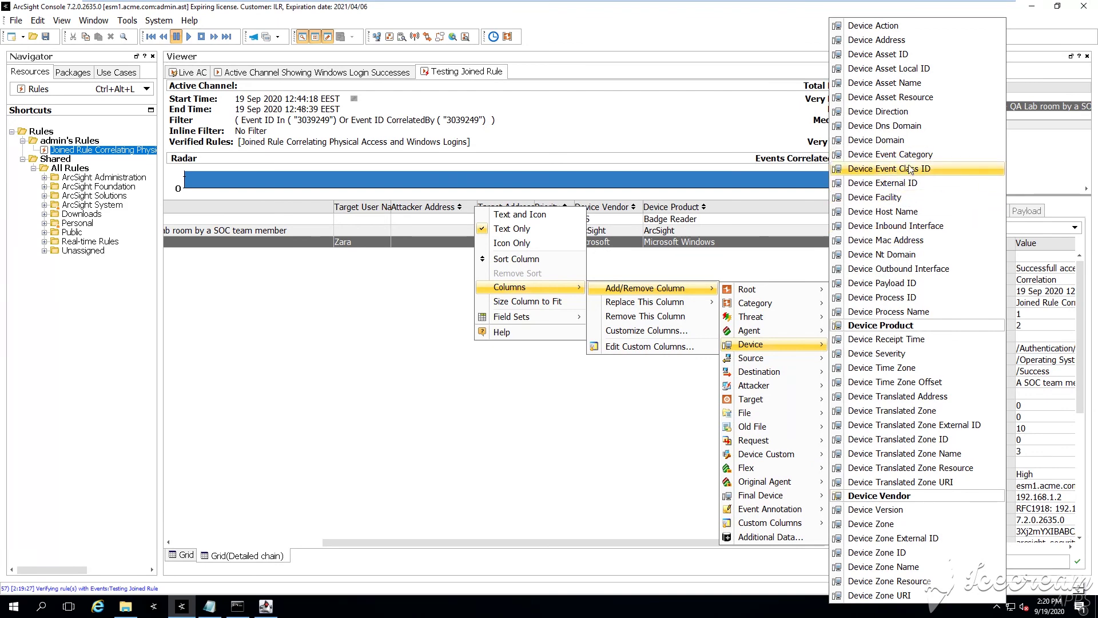
pyautogui.click(892, 168)
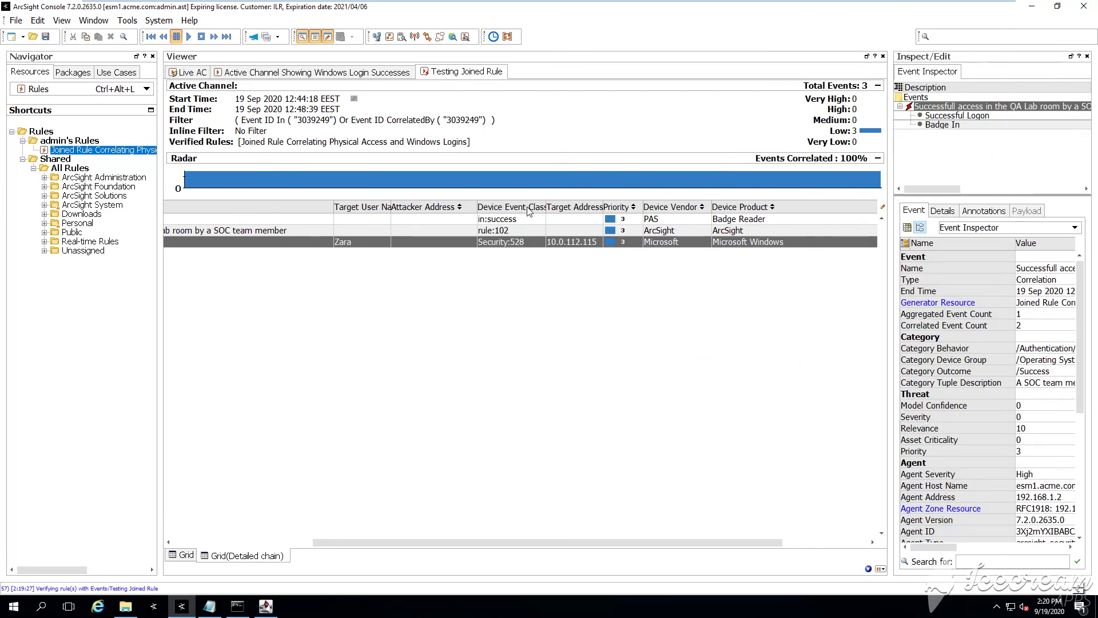
pyautogui.moveTo(545, 200); pyautogui.dragTo(595, 200)
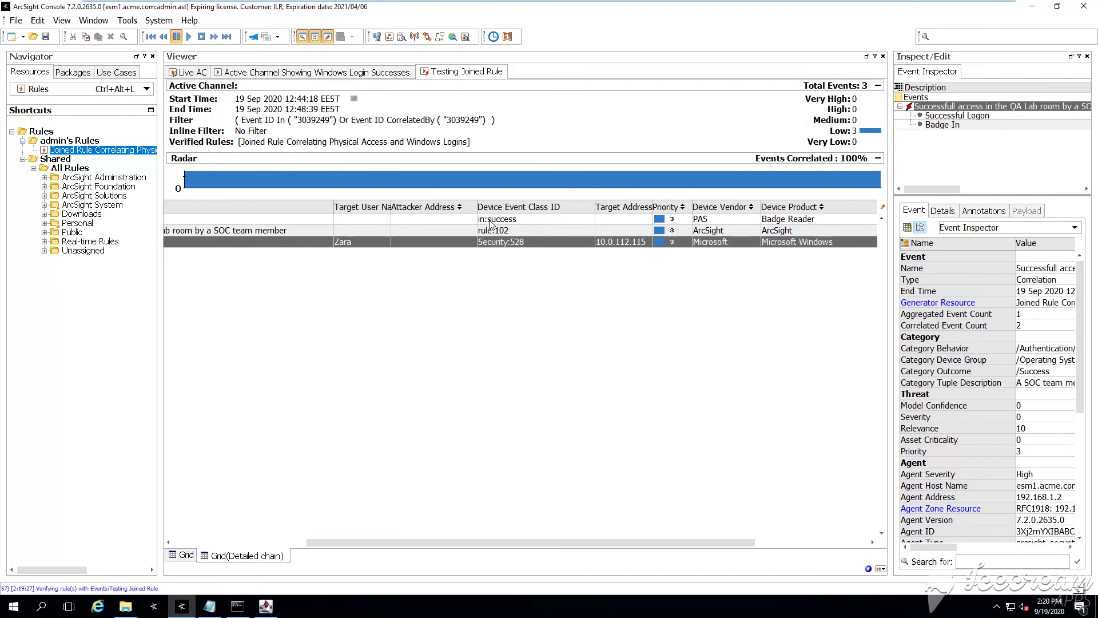
pyautogui.click(510, 220)
pyautogui.click(515, 243)
pyautogui.moveTo(424, 546); pyautogui.dragTo(291, 545)
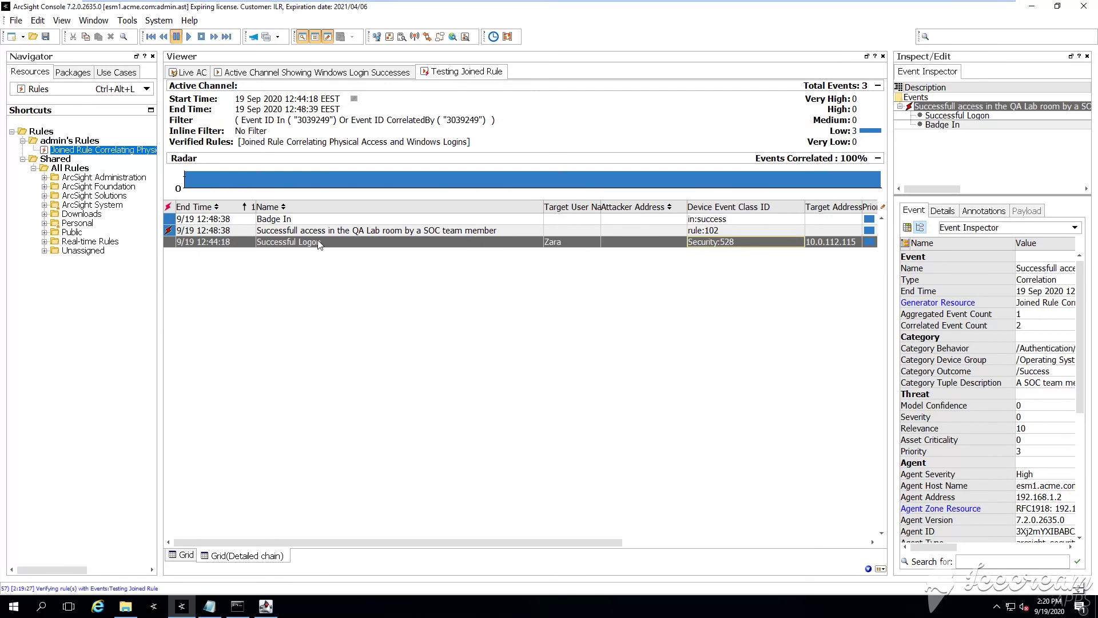
pyautogui.click(331, 231)
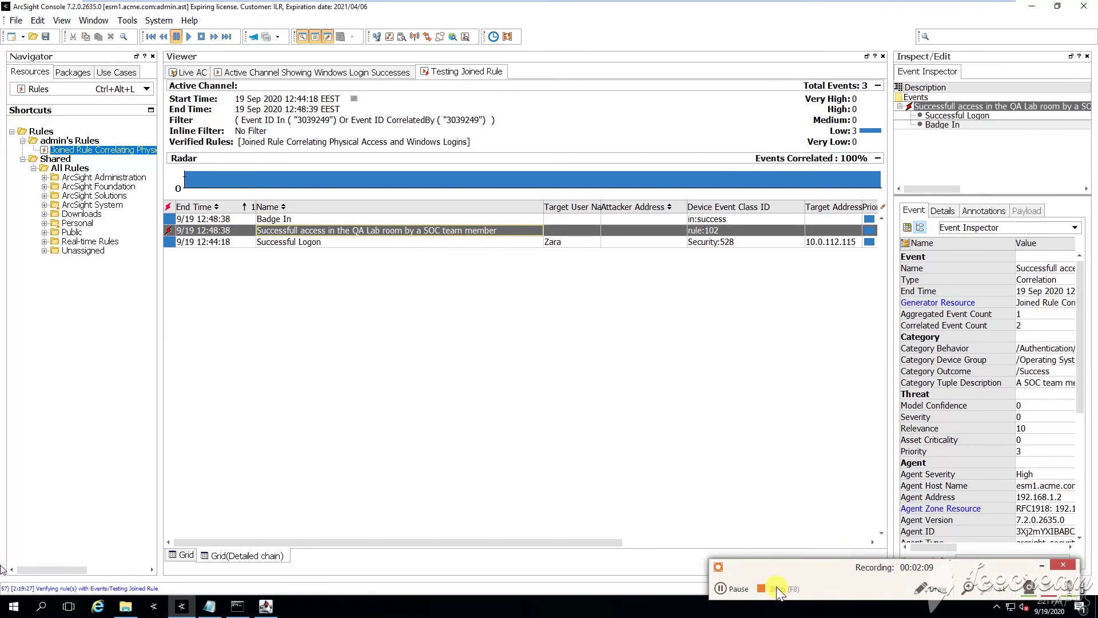
pyautogui.click(778, 592)
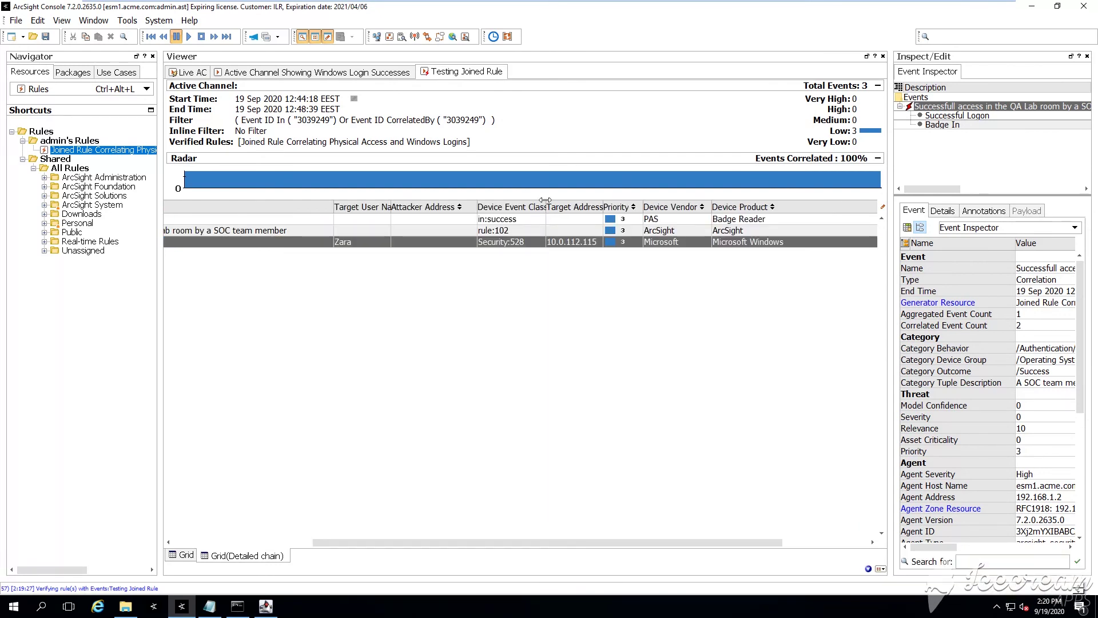
pyautogui.moveTo(545, 200); pyautogui.dragTo(594, 201)
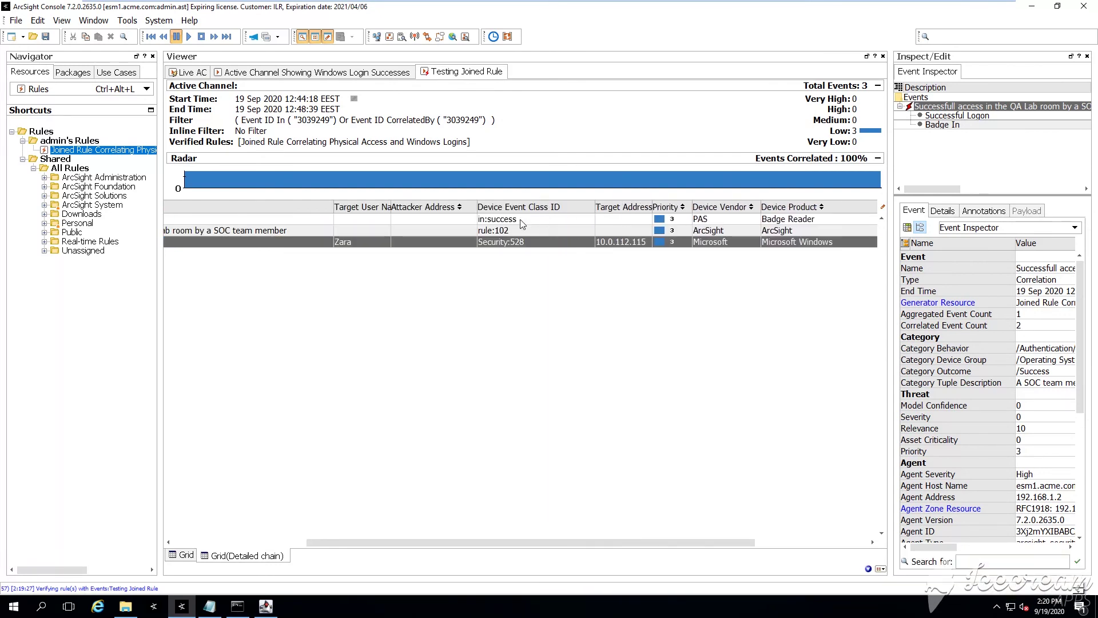
pyautogui.click(511, 223)
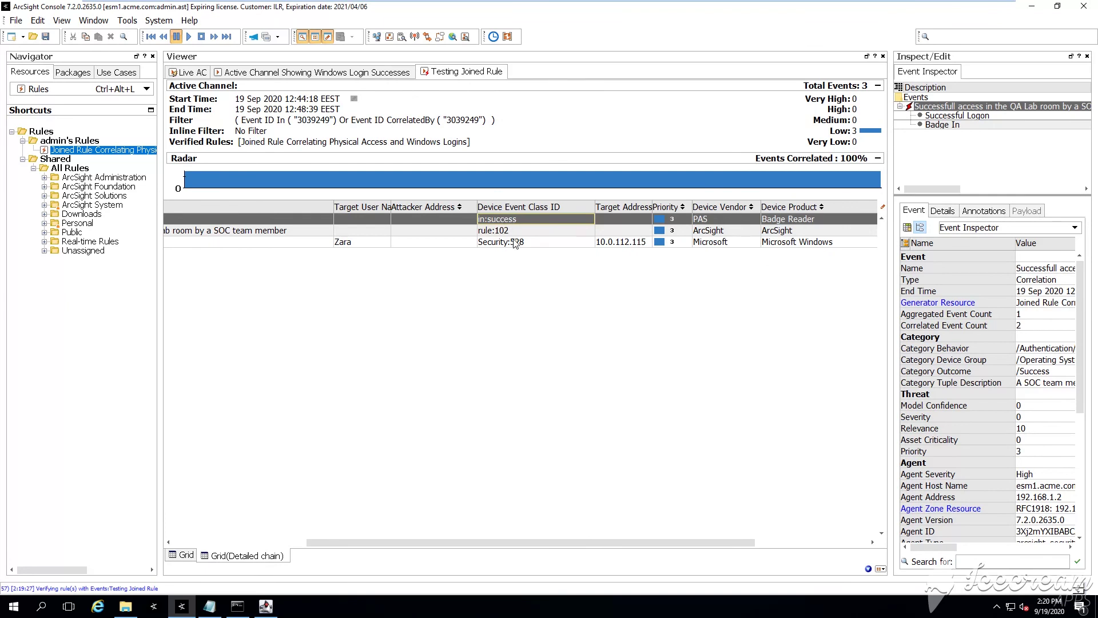
pyautogui.click(513, 242)
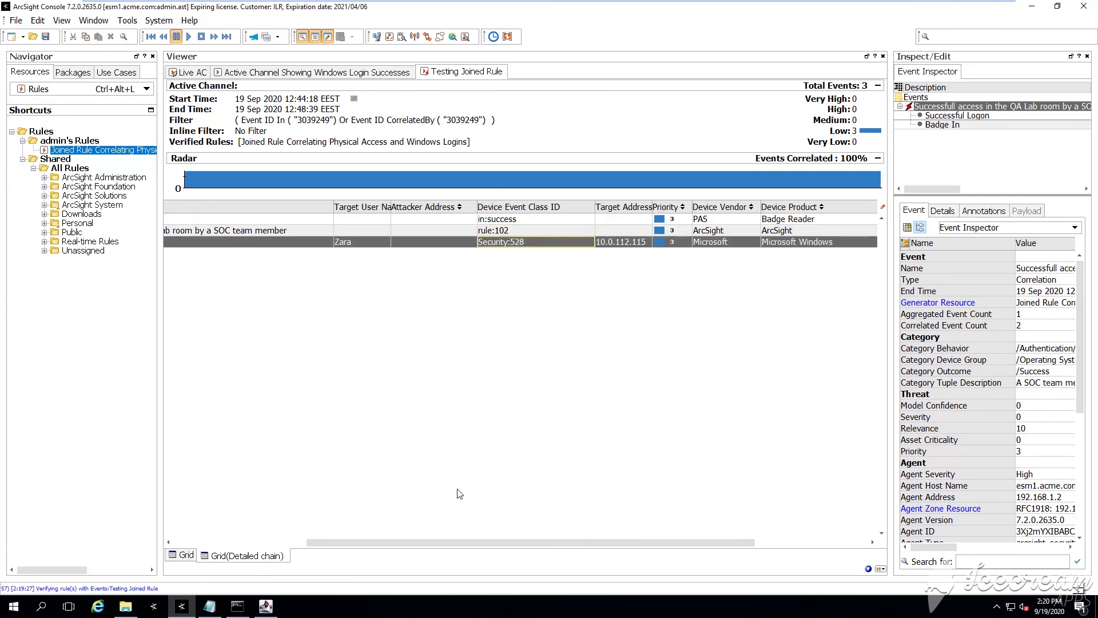
pyautogui.moveTo(423, 546); pyautogui.dragTo(268, 535)
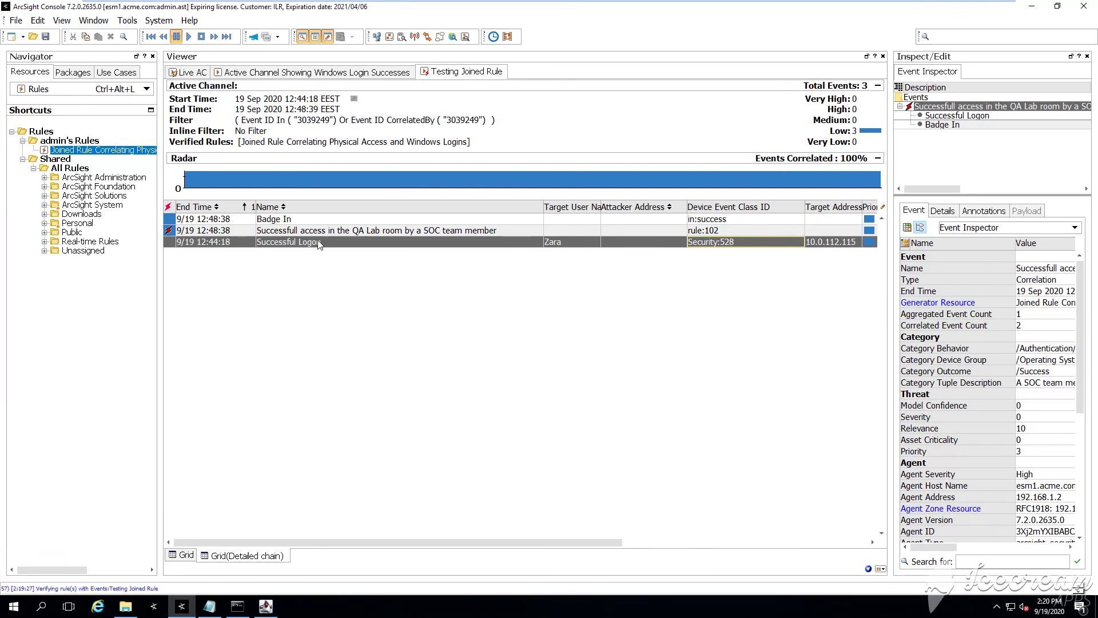
pyautogui.click(330, 231)
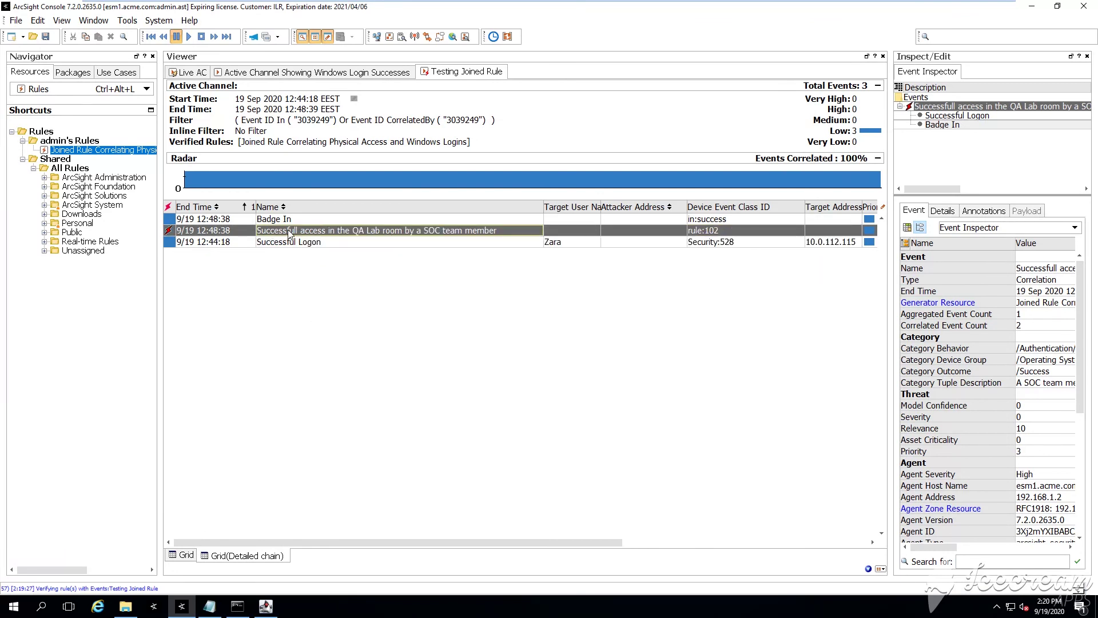